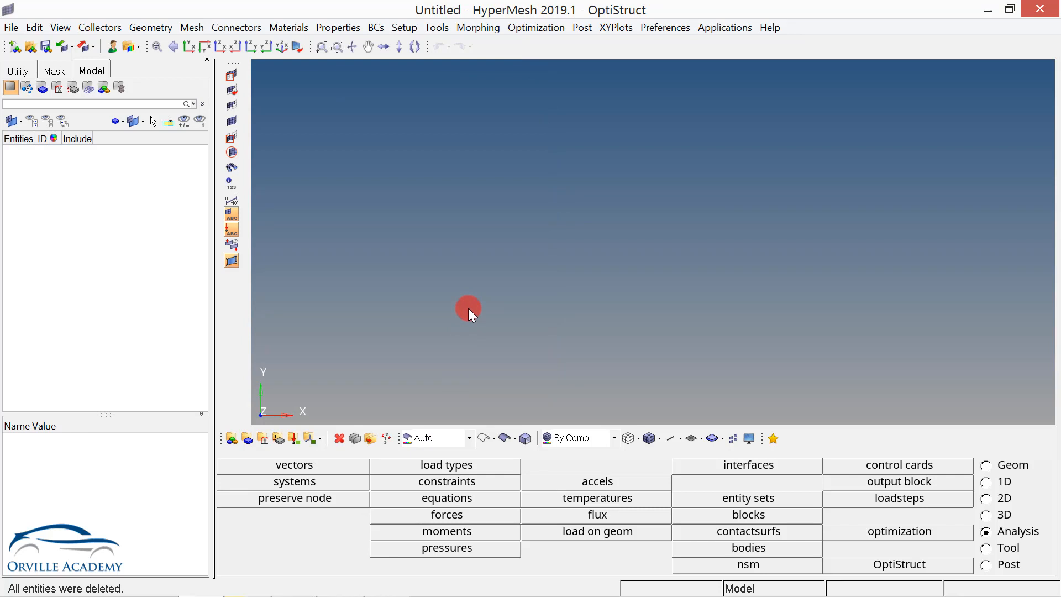
- Create one node at the origin and a second node farther along the X axis
key(F8)
click(451, 479)
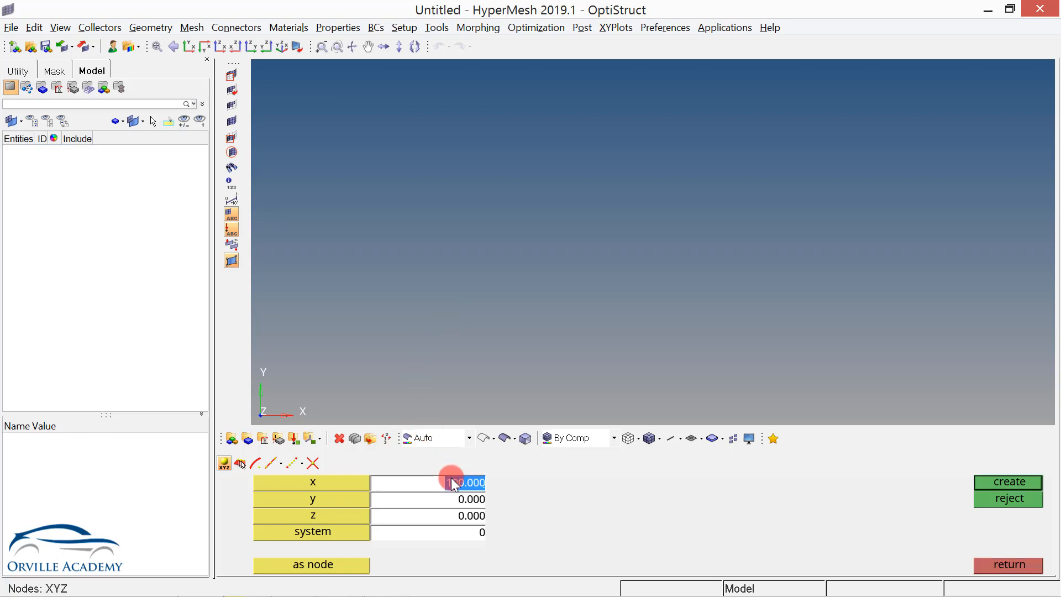
click(988, 483)
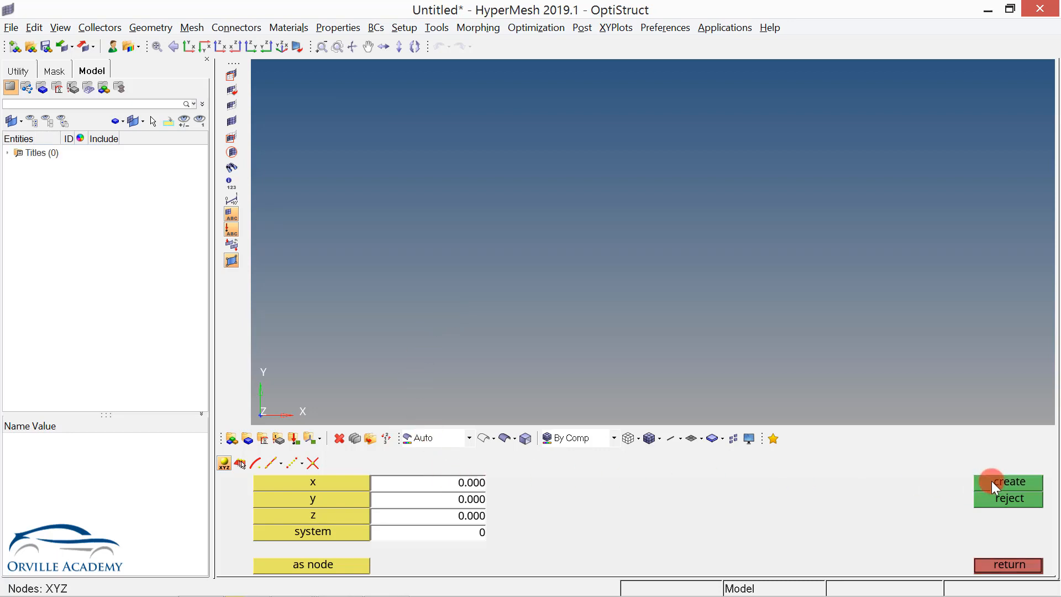
click(467, 484)
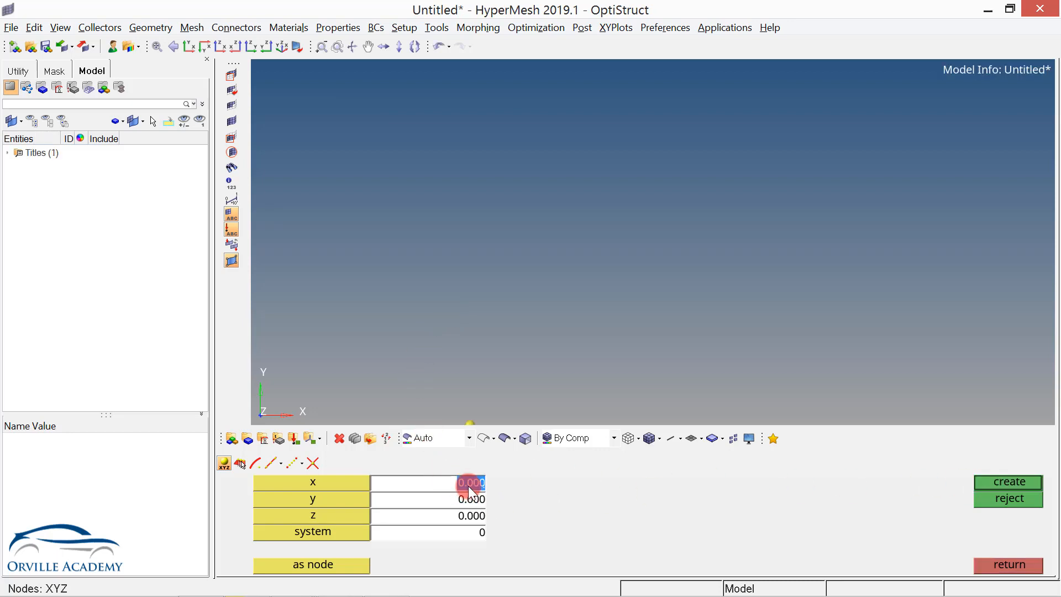
click(993, 482)
click(1000, 565)
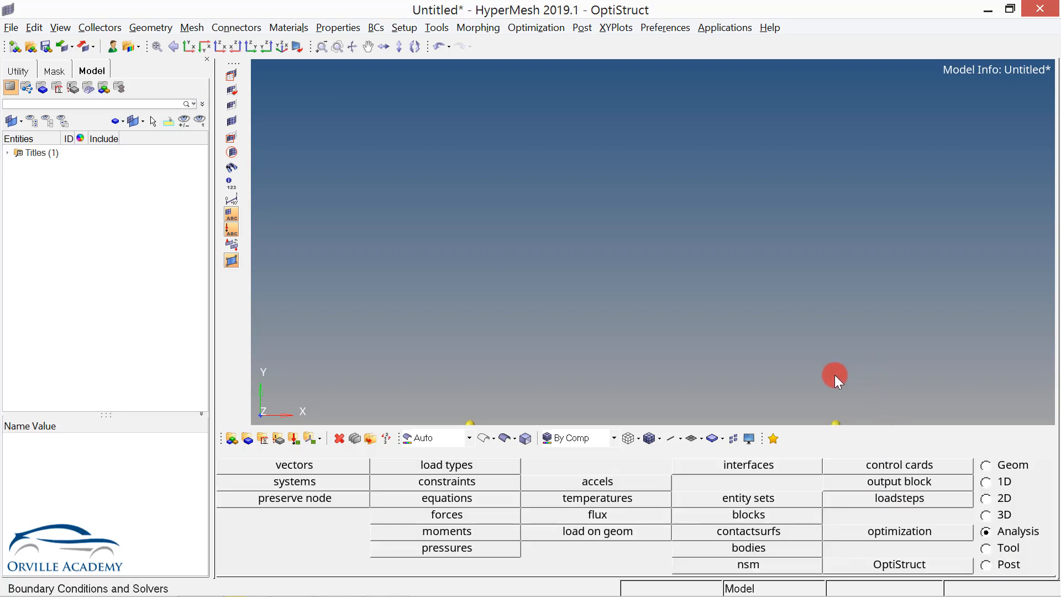
- Create a surface by dragging the two-node list along the positive global Y axis by a distance of 1
ctrl+right_drag(835, 374, 778, 252)
click(987, 465)
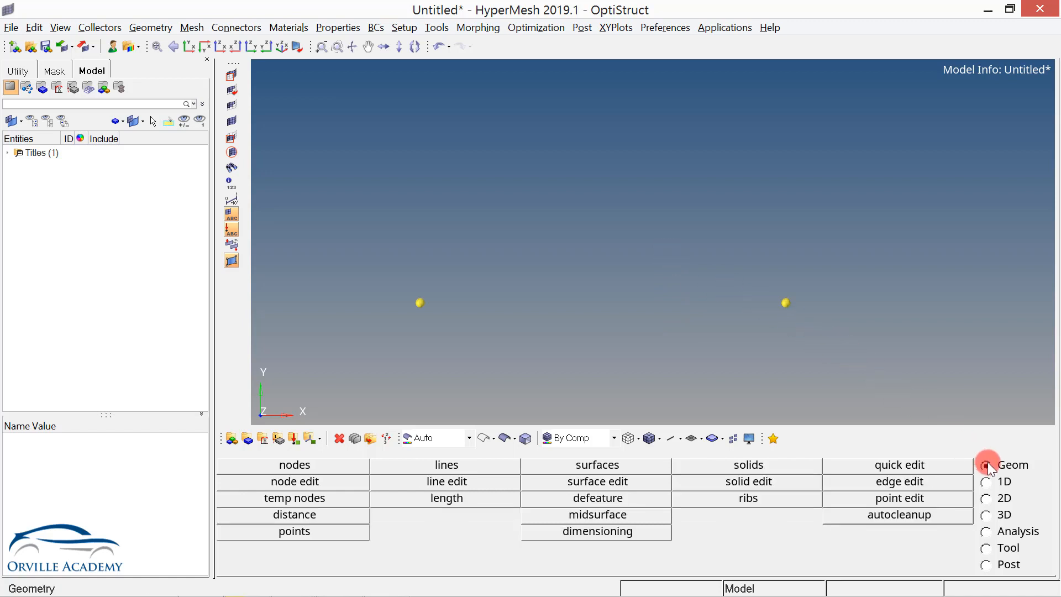
click(627, 467)
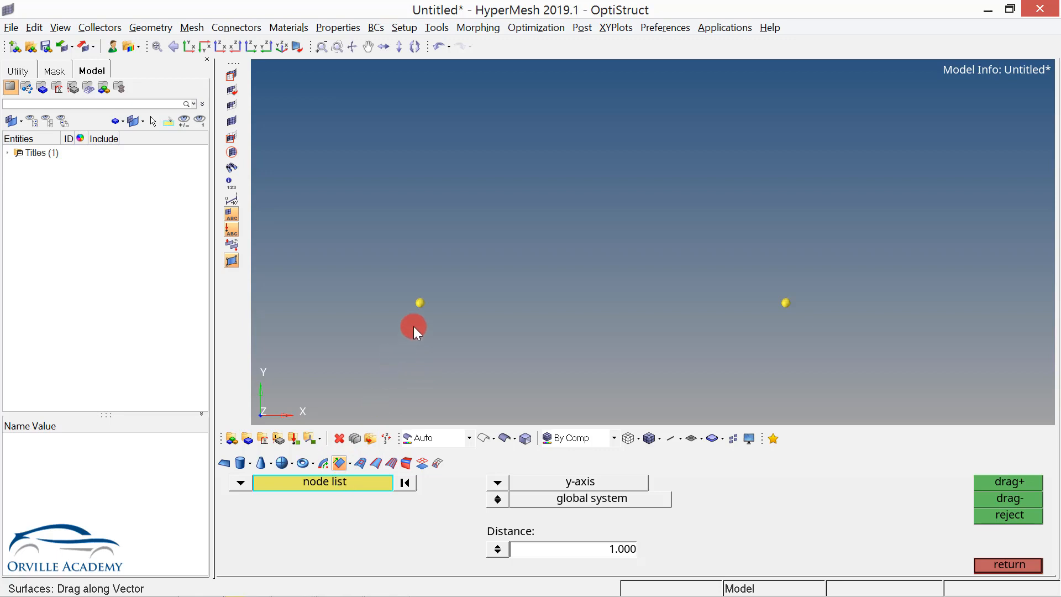
click(422, 305)
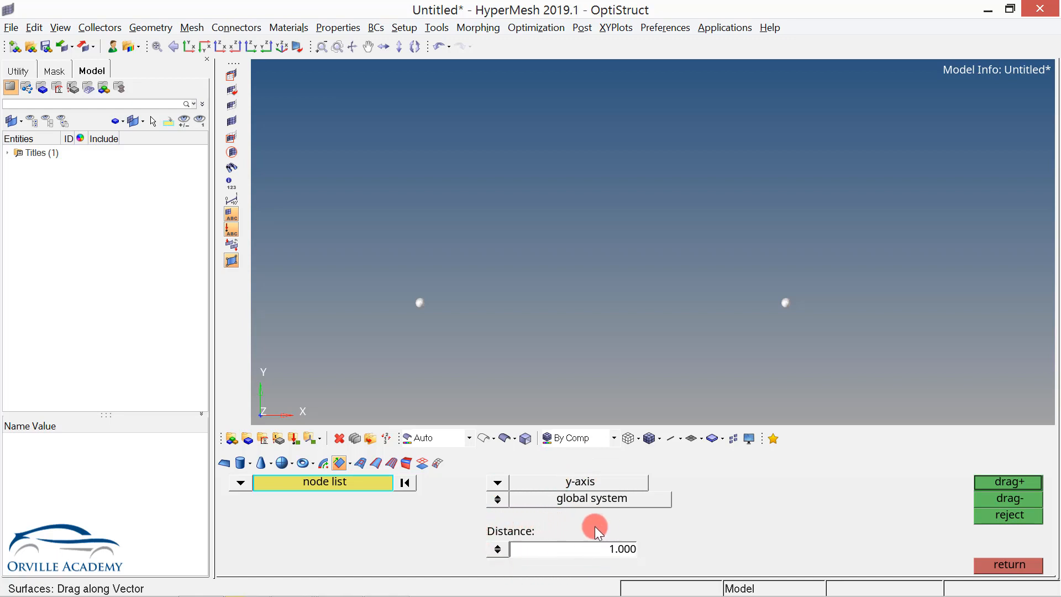
click(996, 485)
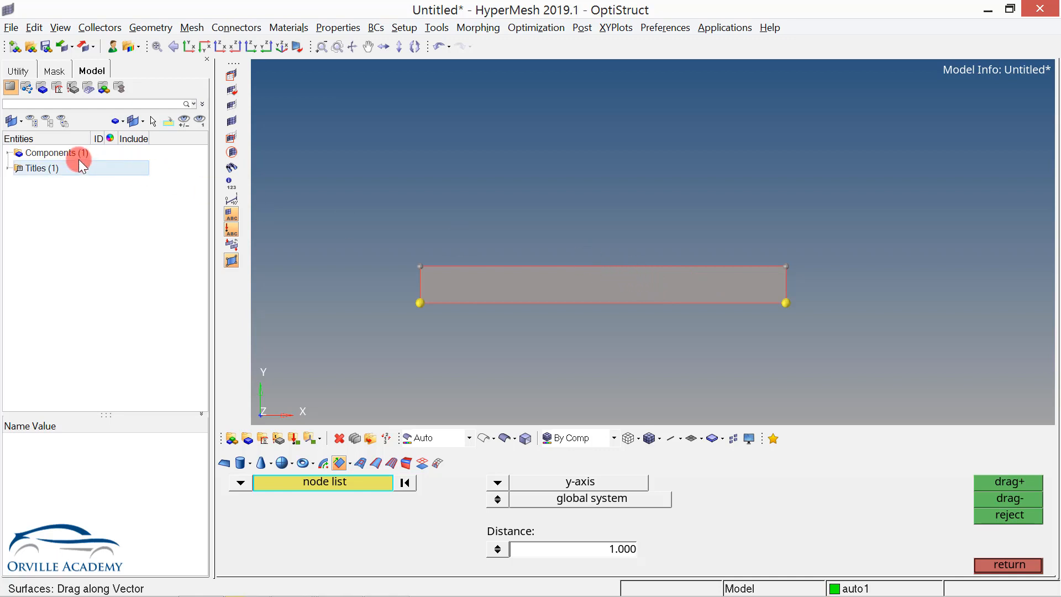
- Rename the surface's component as Cantilever_2d
click(8, 152)
click(48, 168)
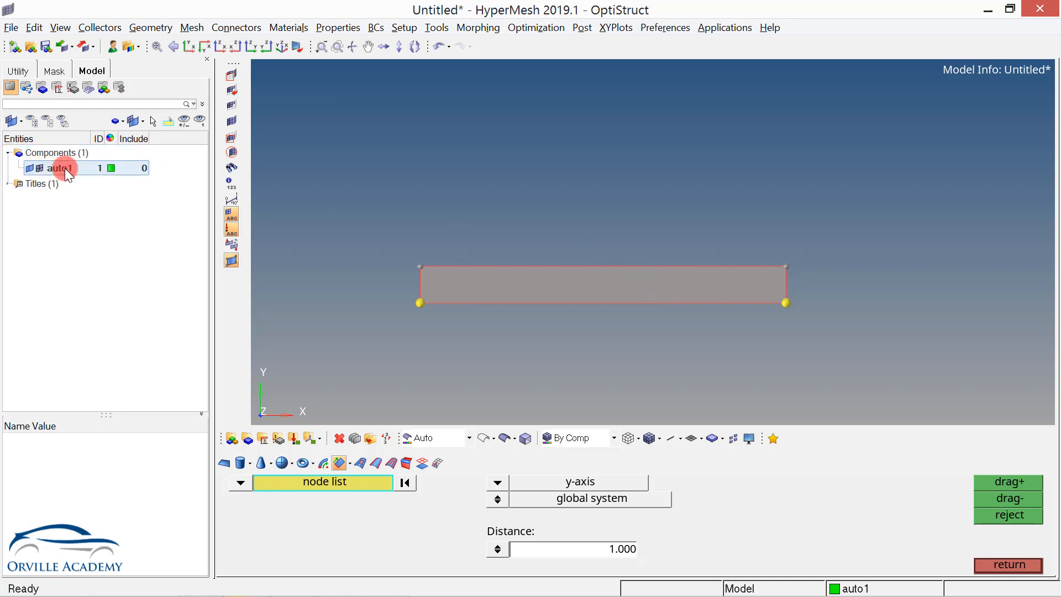
right_click(66, 168)
click(100, 199)
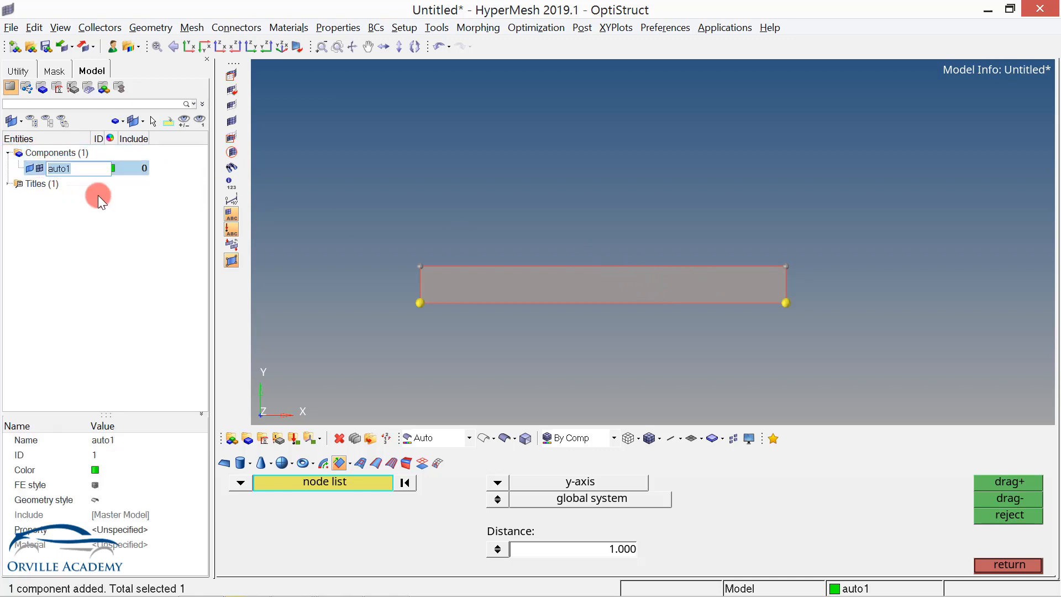
text(Cantilever_2d)
key(Return)
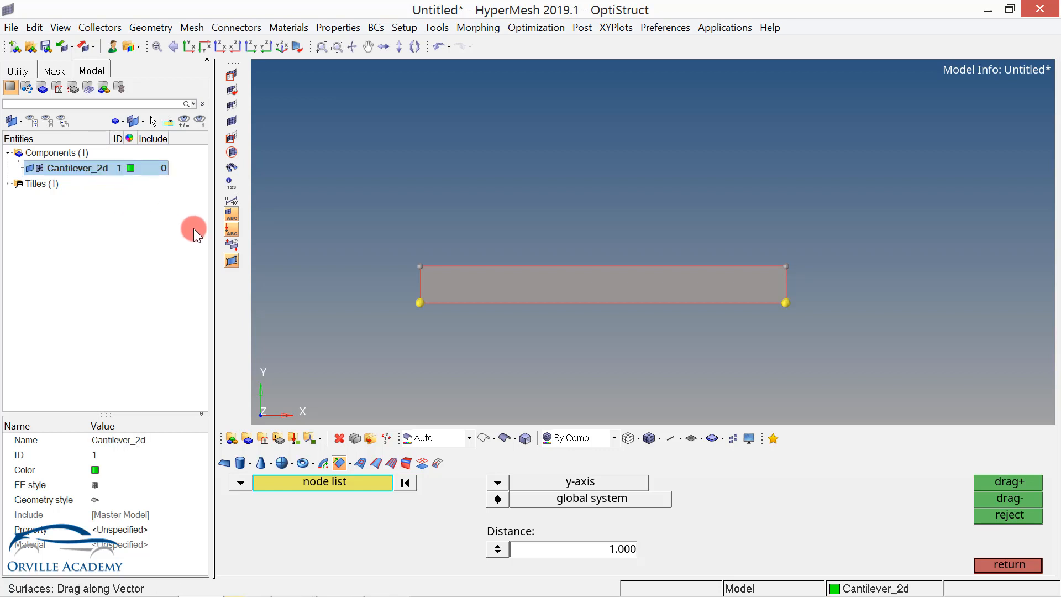
- Mesh the rectangular surface with mixed first-order elements, recalculating all edge densities for an element size of 0.5
key(F12)
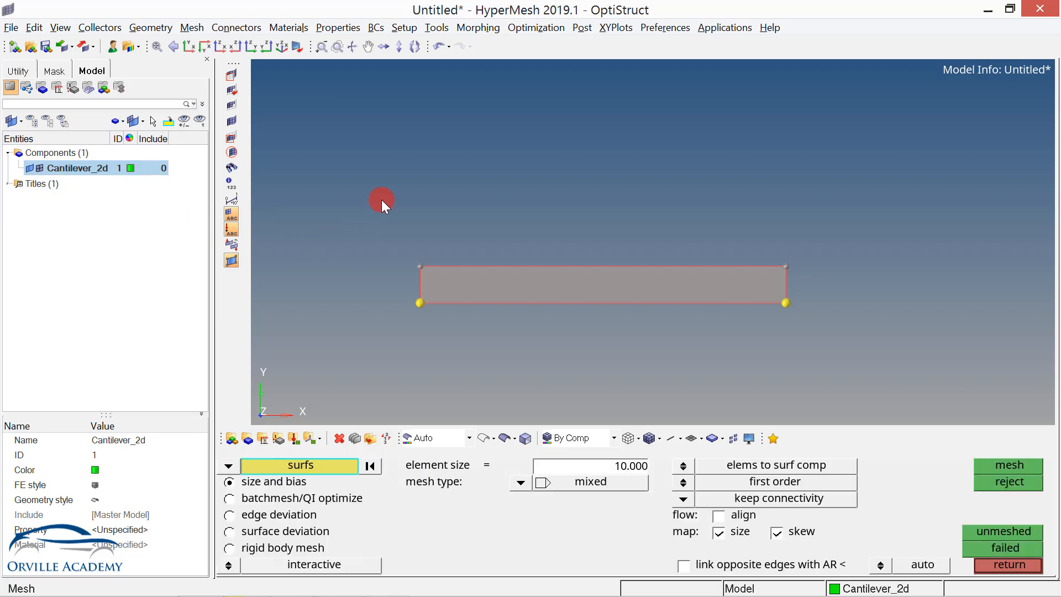
click(551, 304)
middle_click(550, 297)
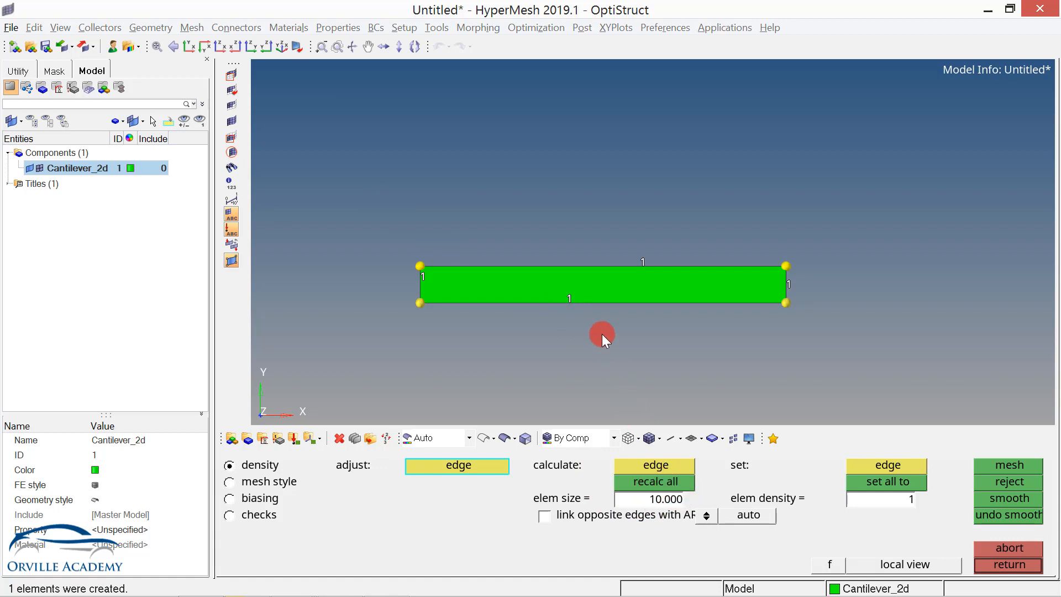
click(644, 494)
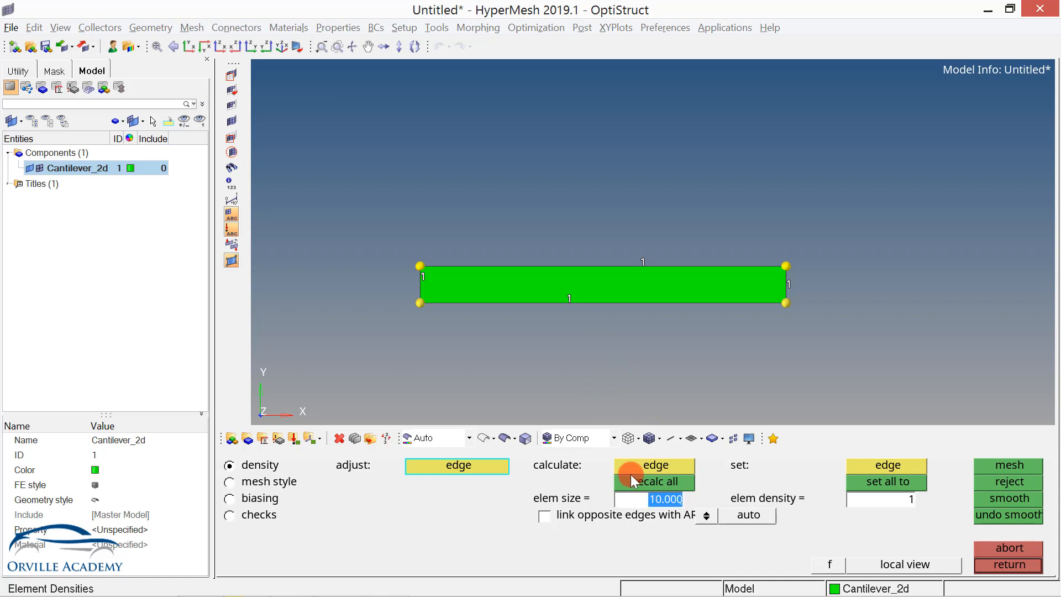
text(0.5)
click(632, 475)
middle_click(580, 347)
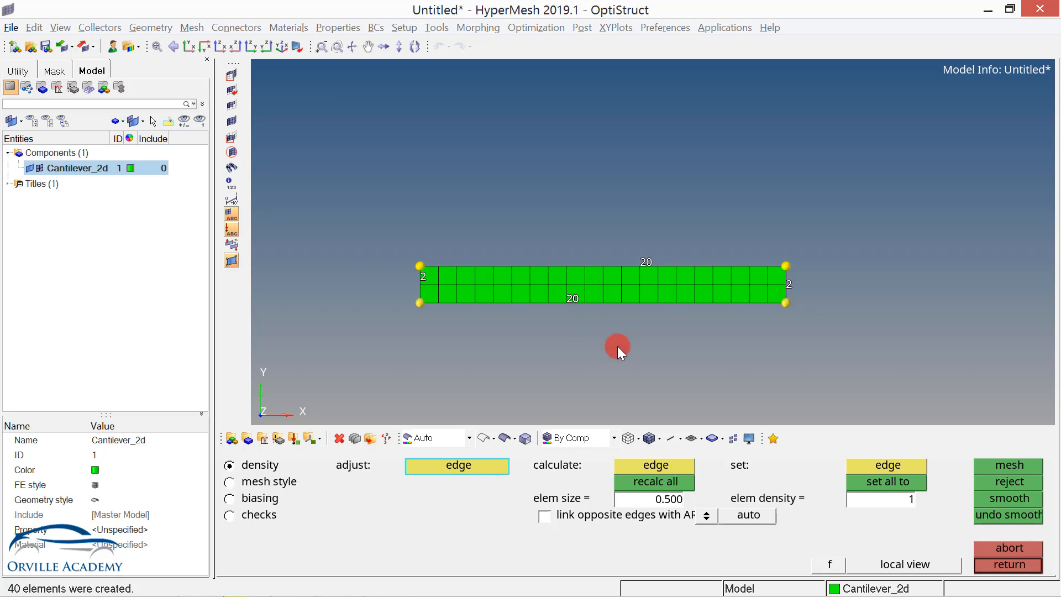
click(996, 566)
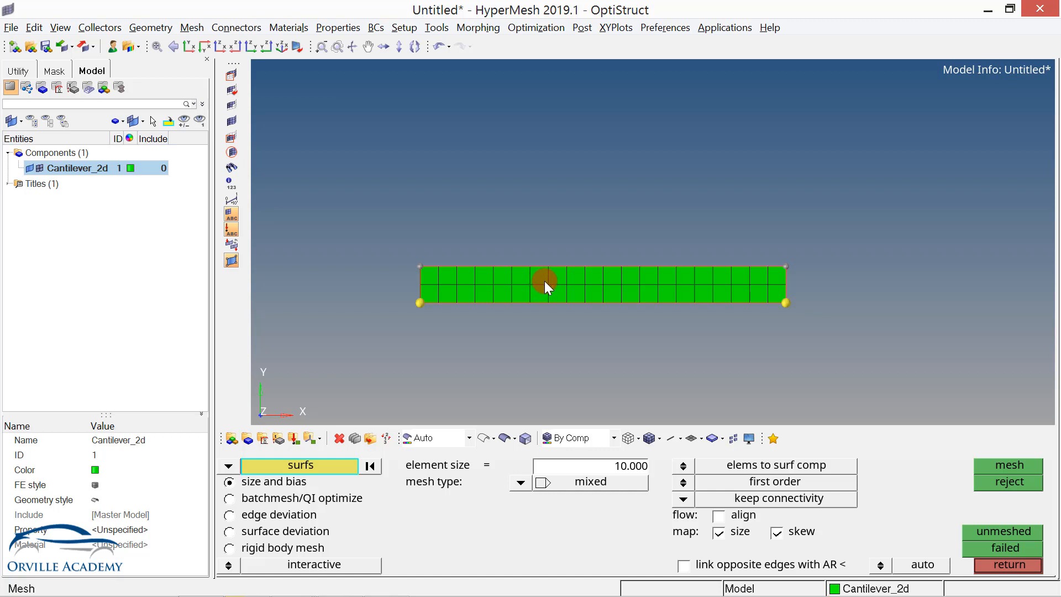
- Create a new material named Steel
click(269, 437)
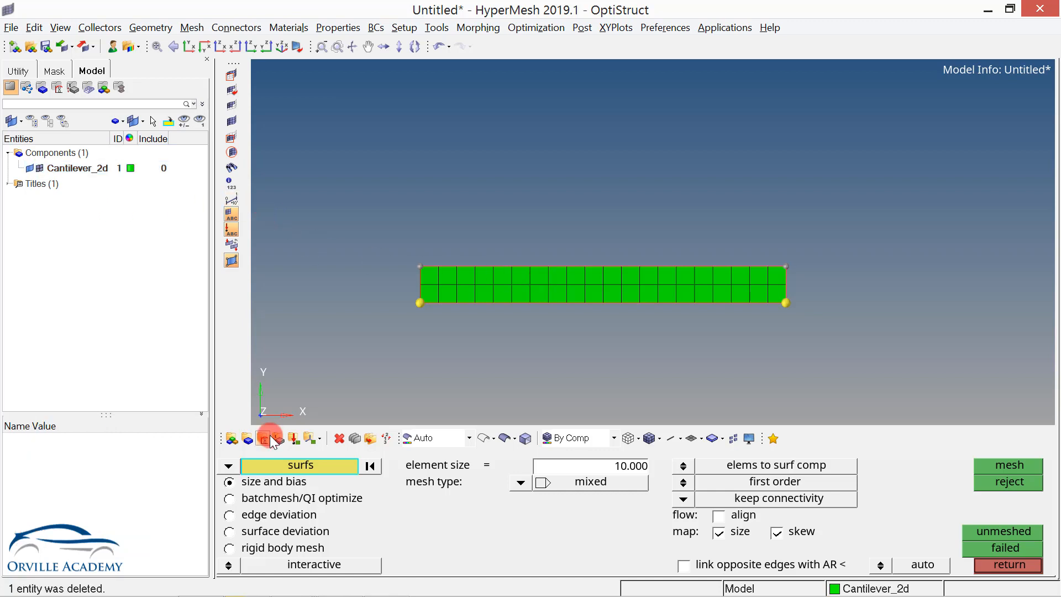
right_click(29, 206)
mouse_move(51, 218)
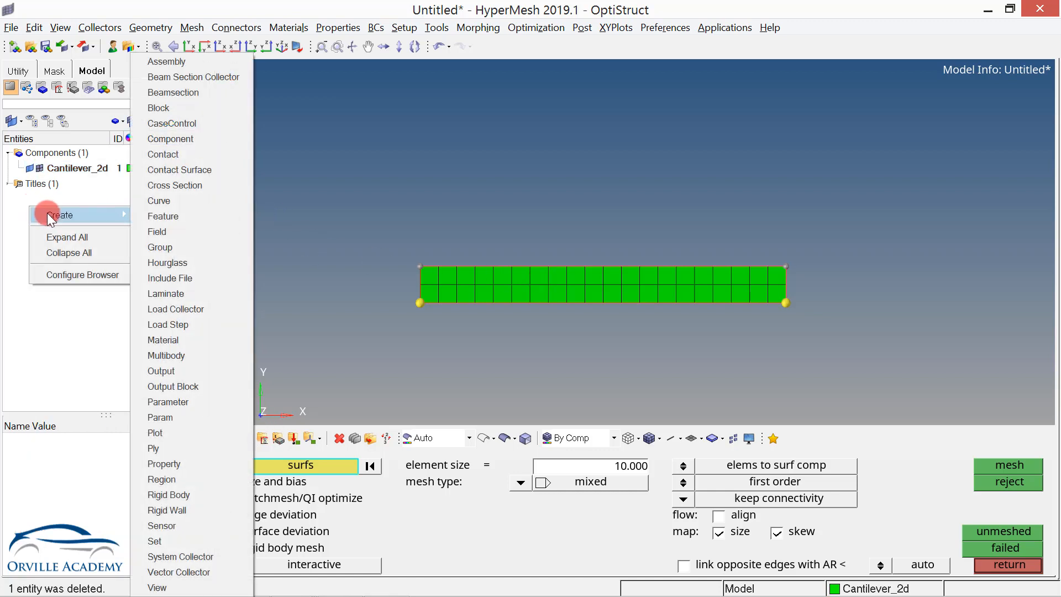
click(177, 339)
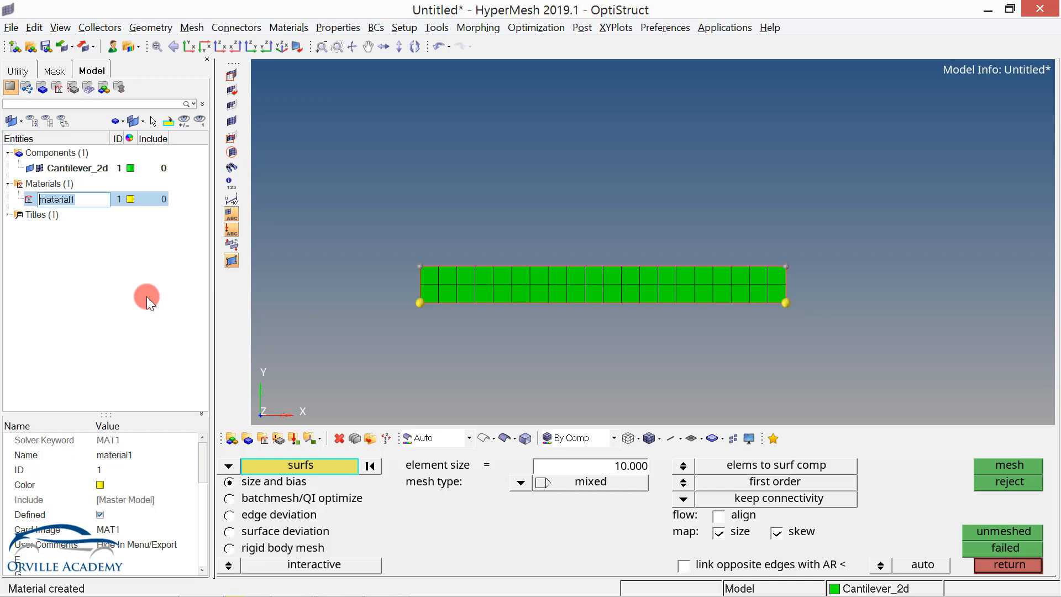
text(Steel)
key(Return)
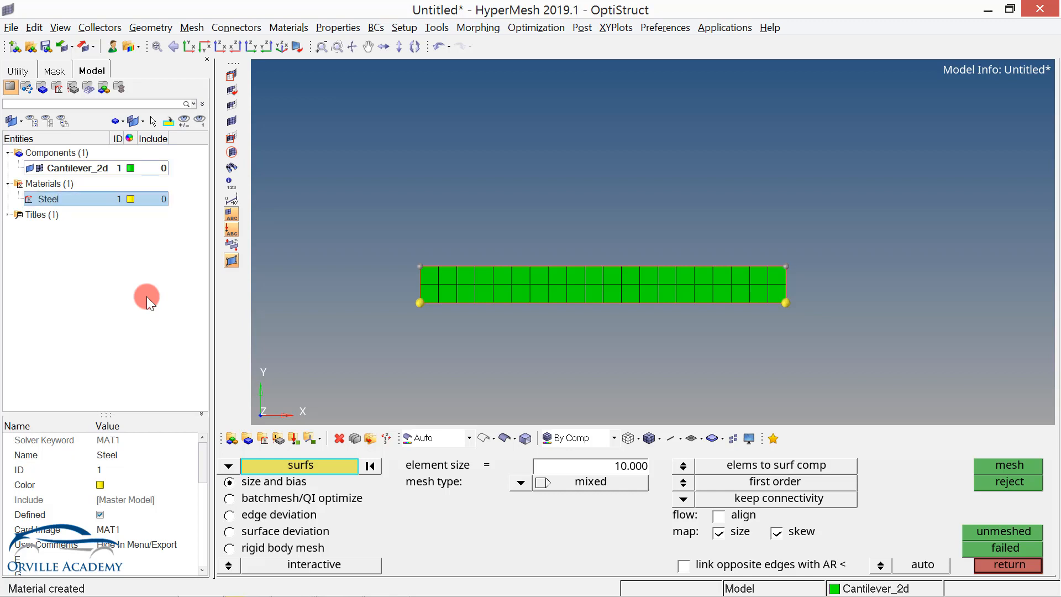
- Check the elastic modulus E and Poisson's ratio NU of the Steel material
click(201, 569)
click(122, 500)
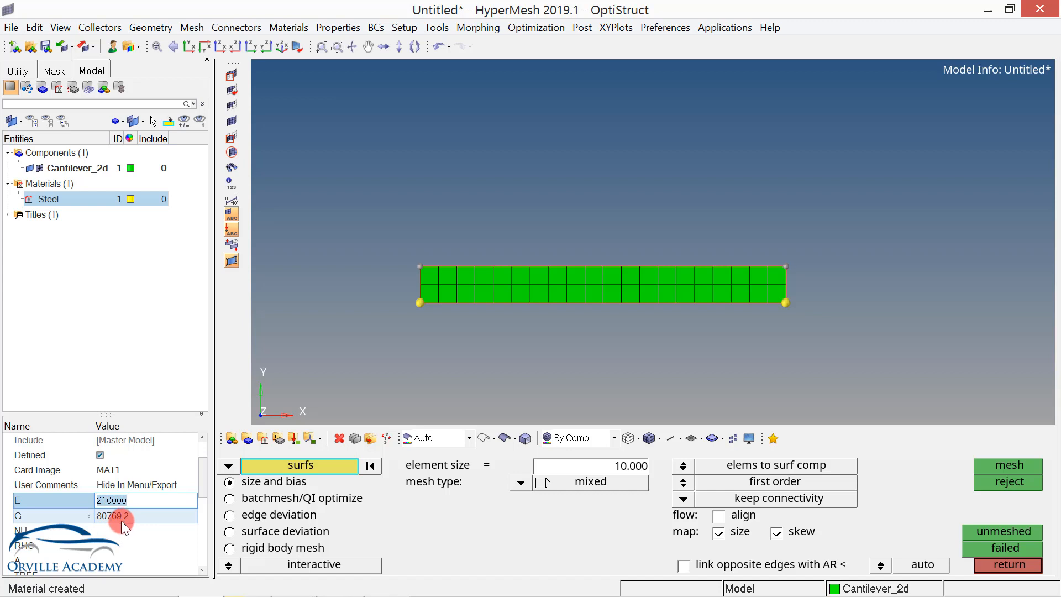
click(118, 529)
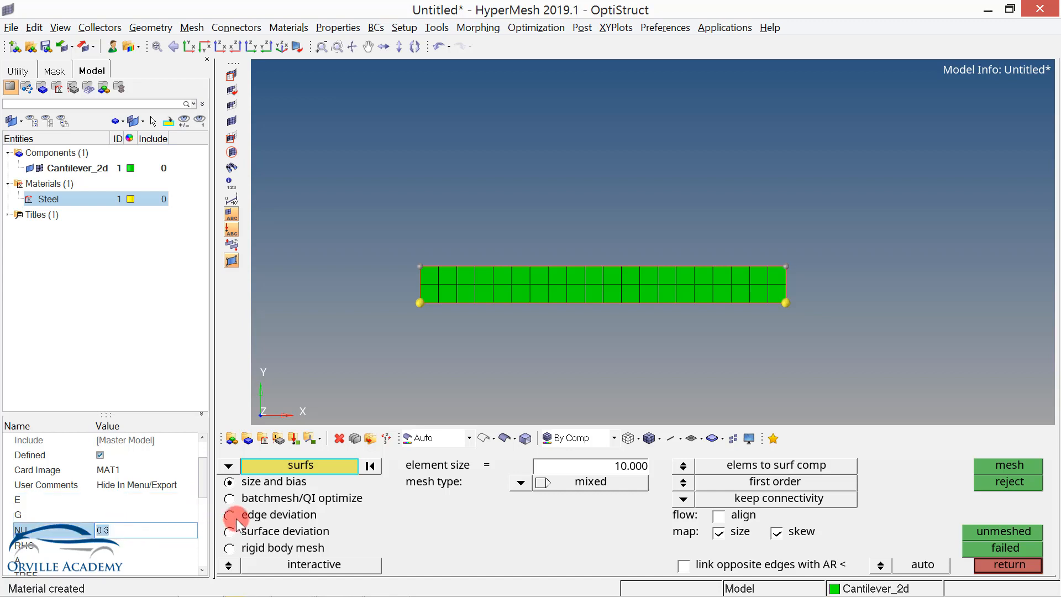
click(237, 518)
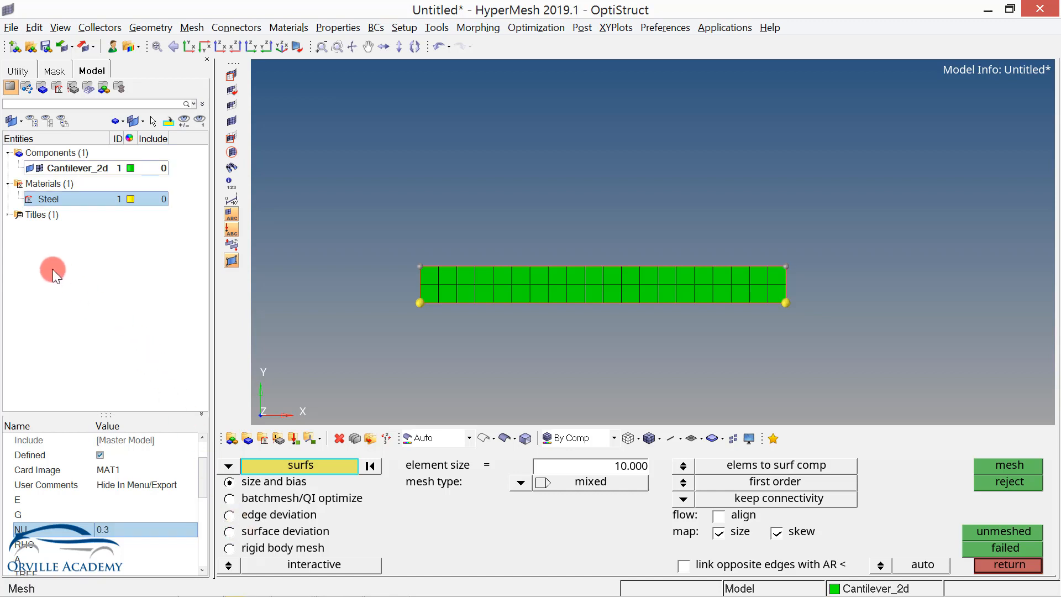
- Create a new property named cantilever
click(33, 253)
right_click(32, 254)
mouse_move(56, 261)
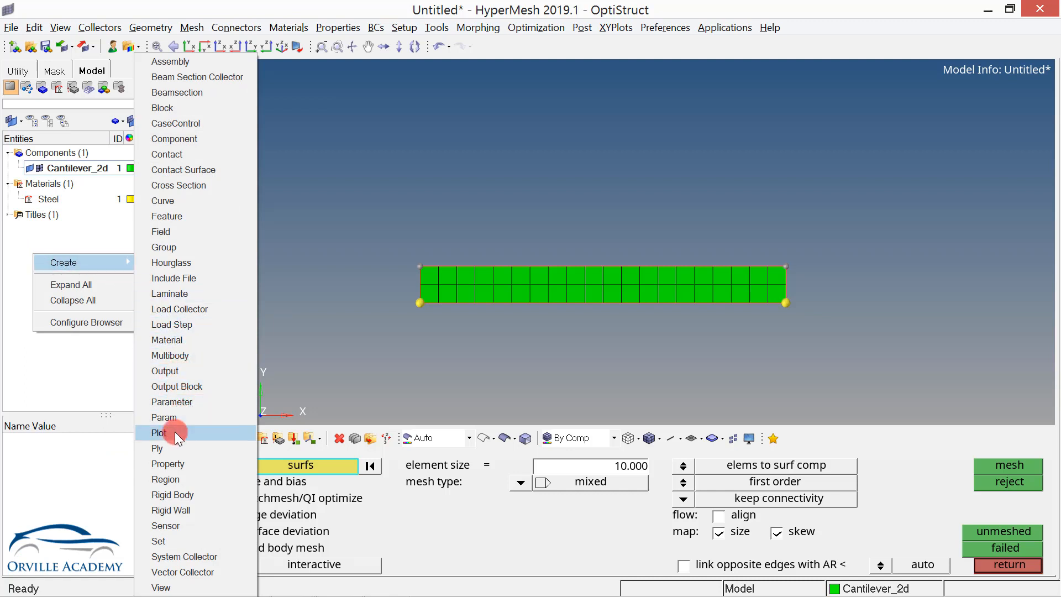
click(169, 464)
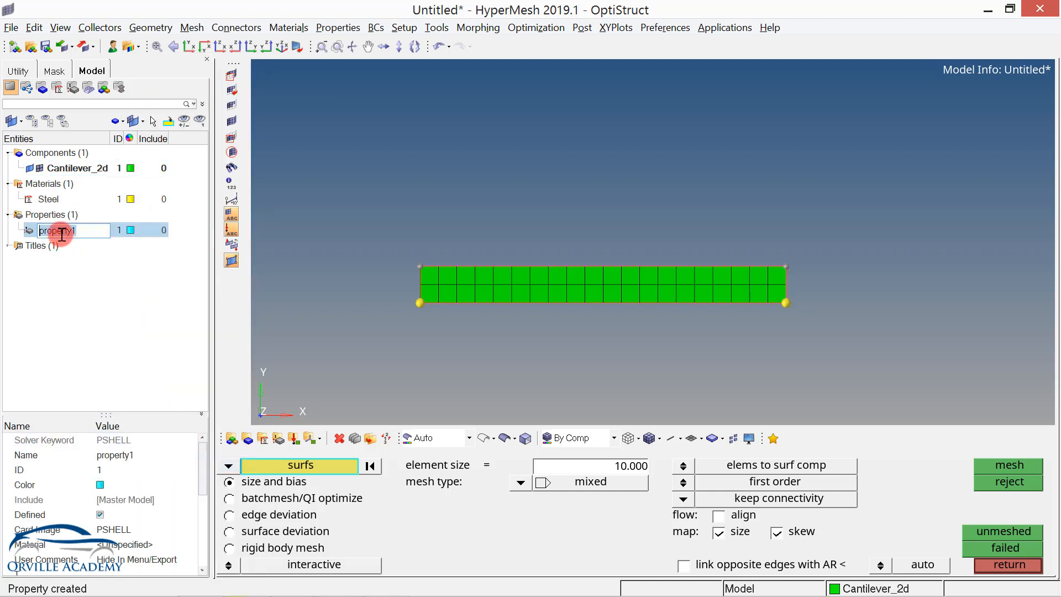
text(cantilever)
key(Return)
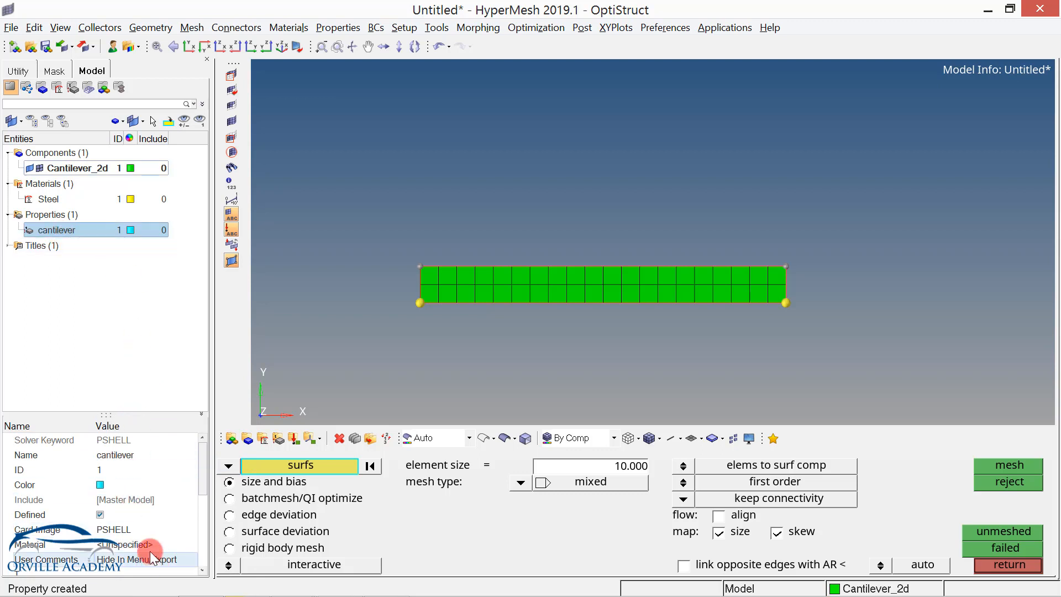
- Assign the Steel material to the cantilever property and set its thickness T to 0.2
click(123, 545)
click(122, 546)
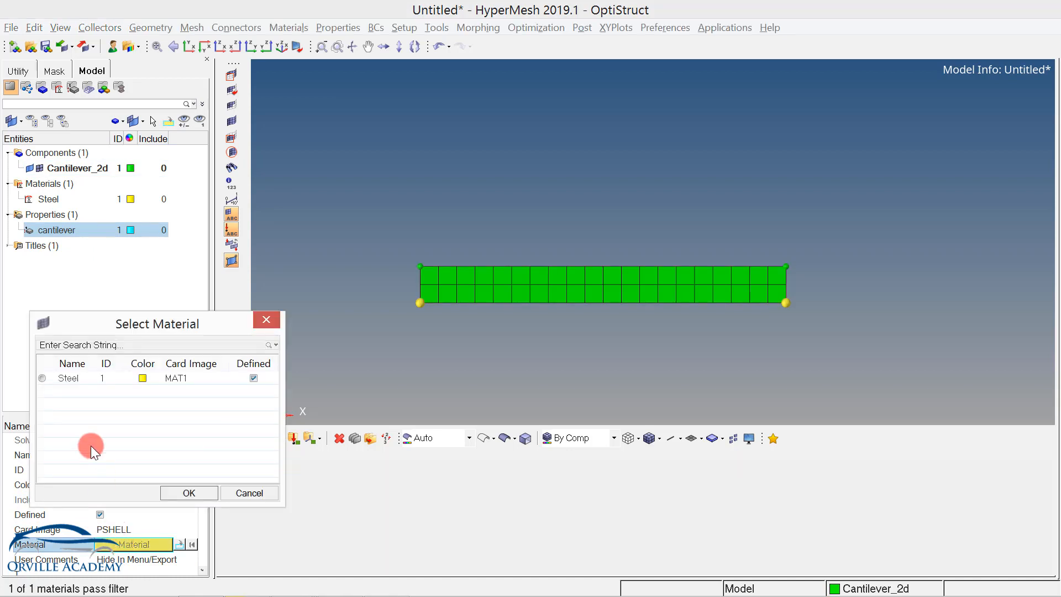
click(195, 498)
scroll(204, 571, down, 4)
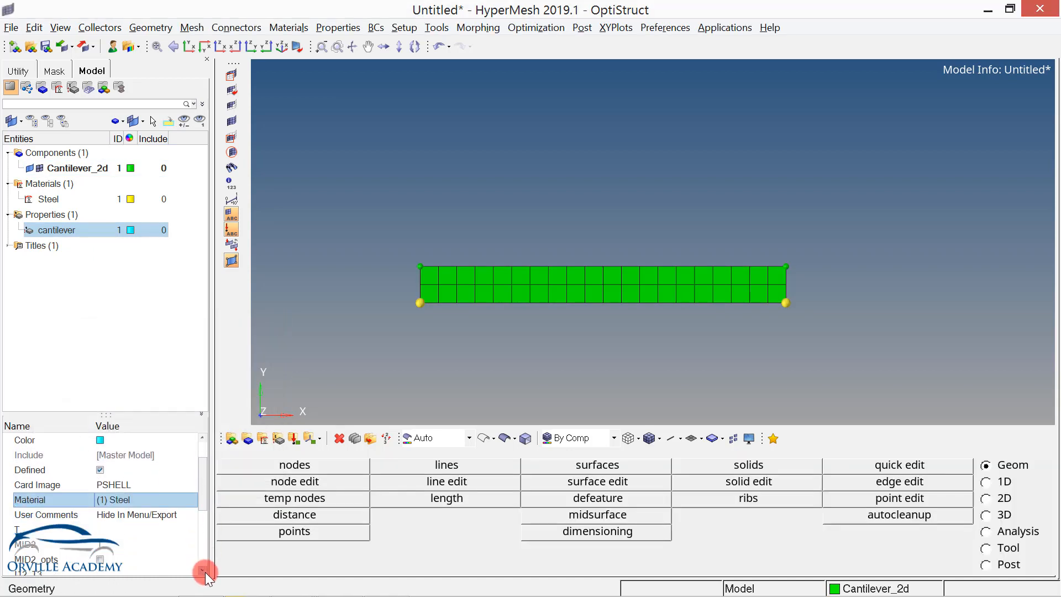
click(105, 510)
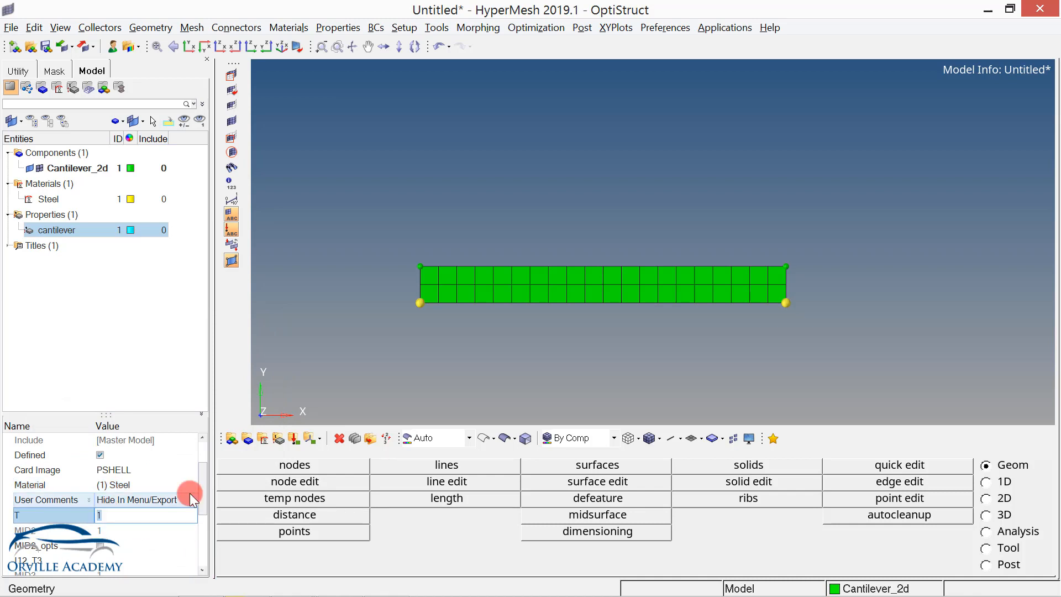
text(0.2)
key(Return)
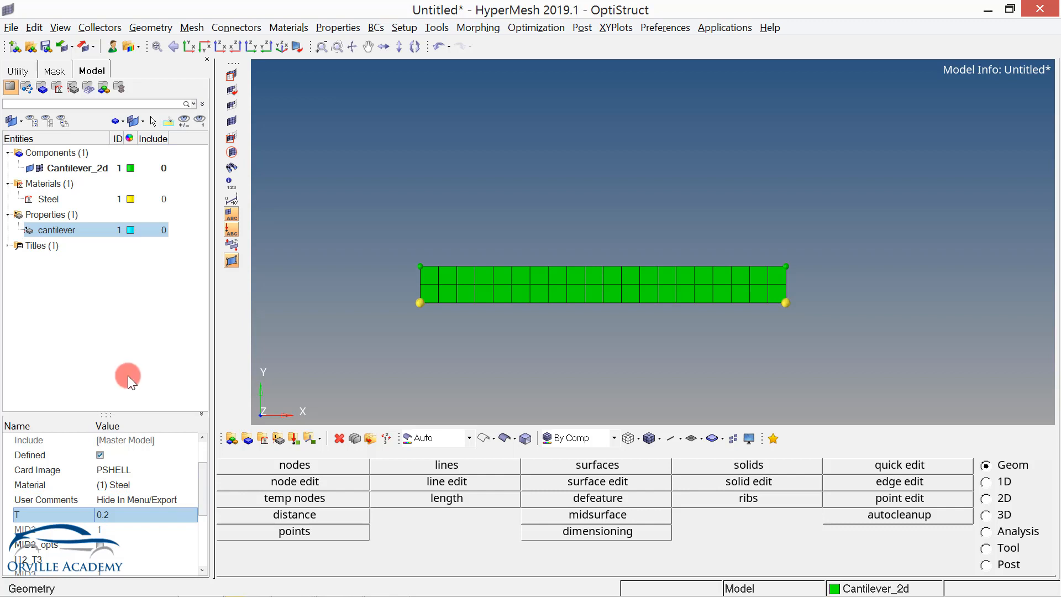
- Choose PSHELL as the card image of the cantilever property
drag(204, 483, 200, 464)
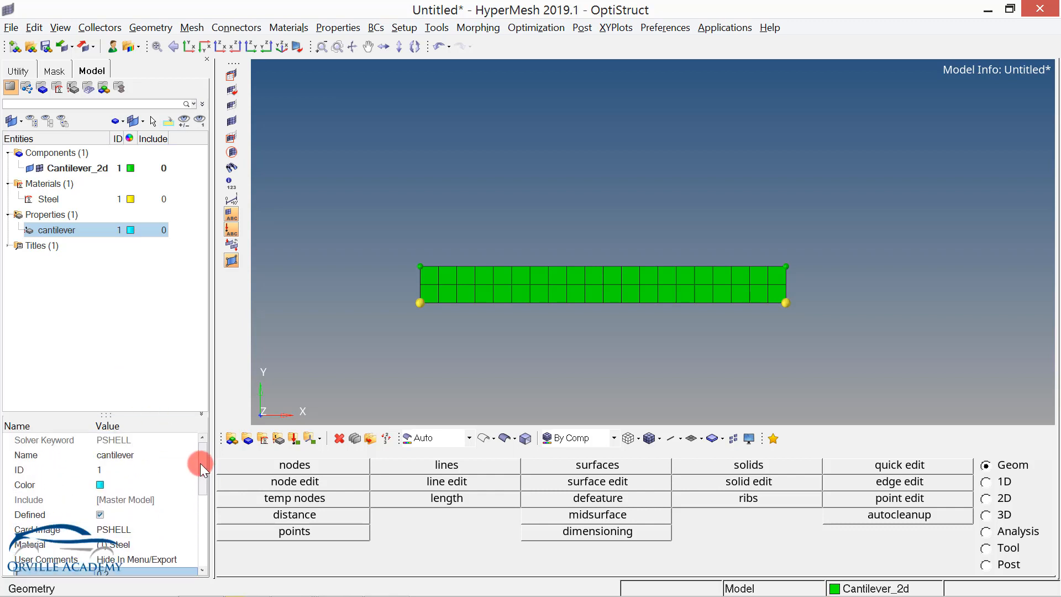
click(112, 531)
click(115, 531)
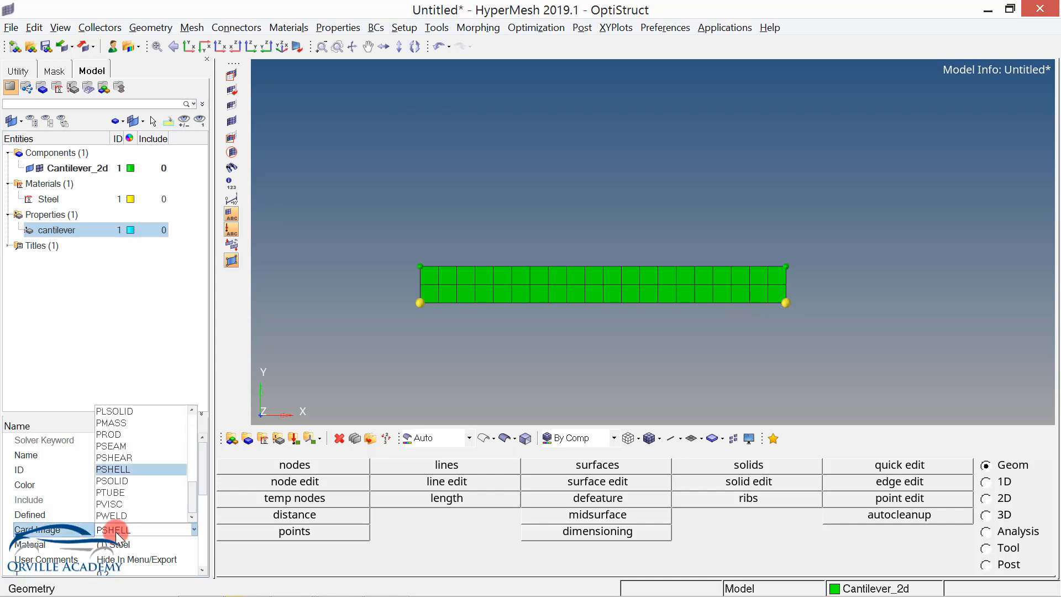
click(127, 470)
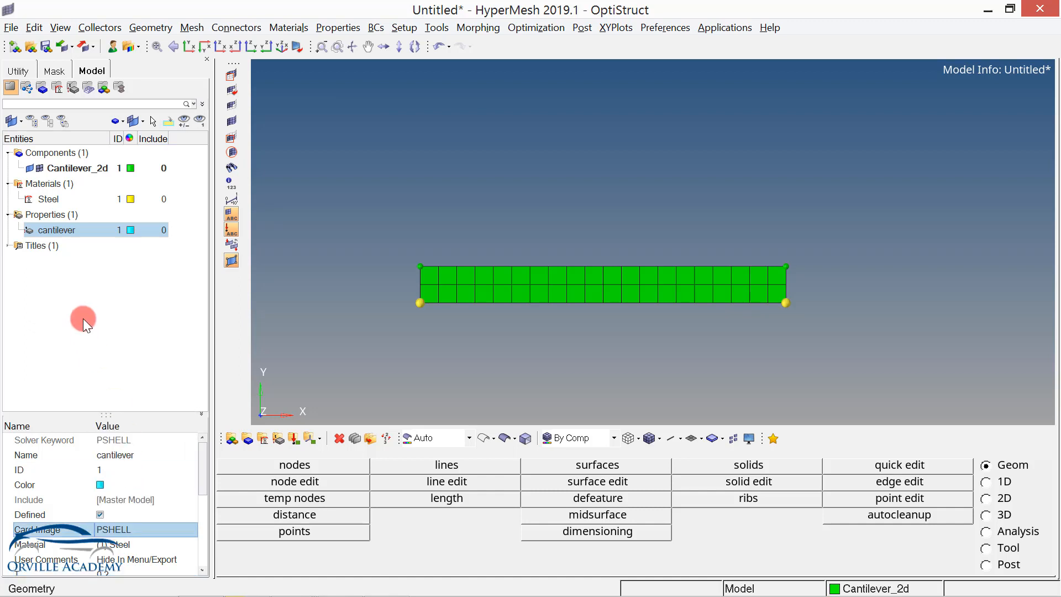
click(67, 285)
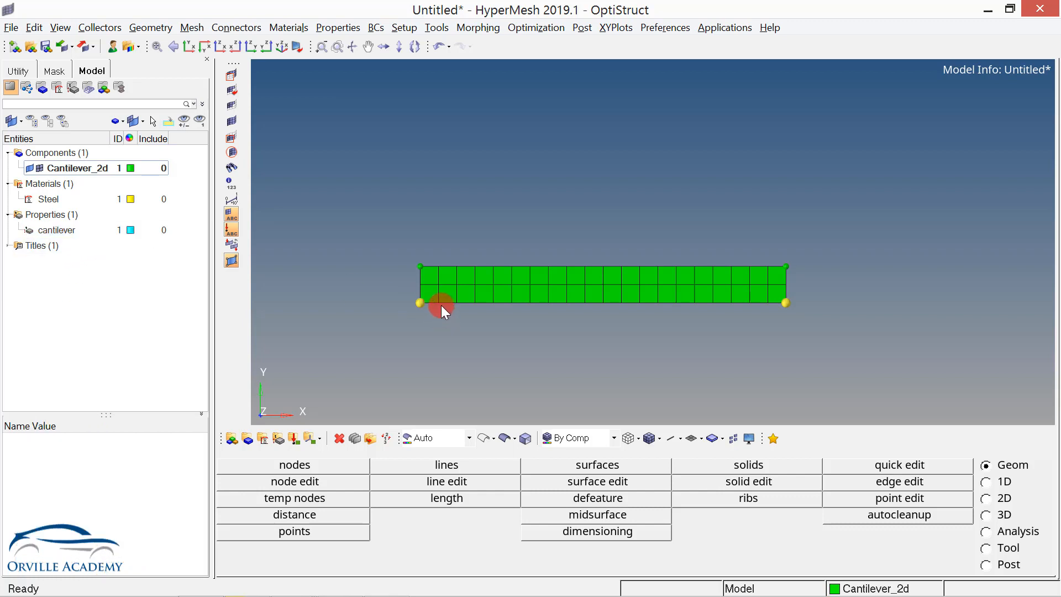
- Assign the cantilever property to the Cantilever_2d component
click(246, 439)
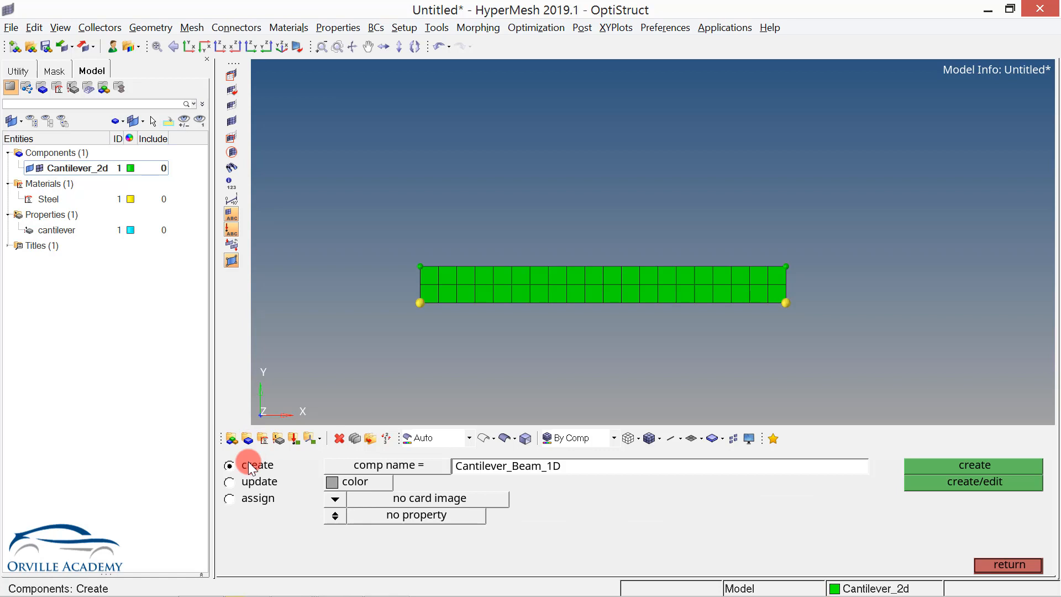
click(252, 499)
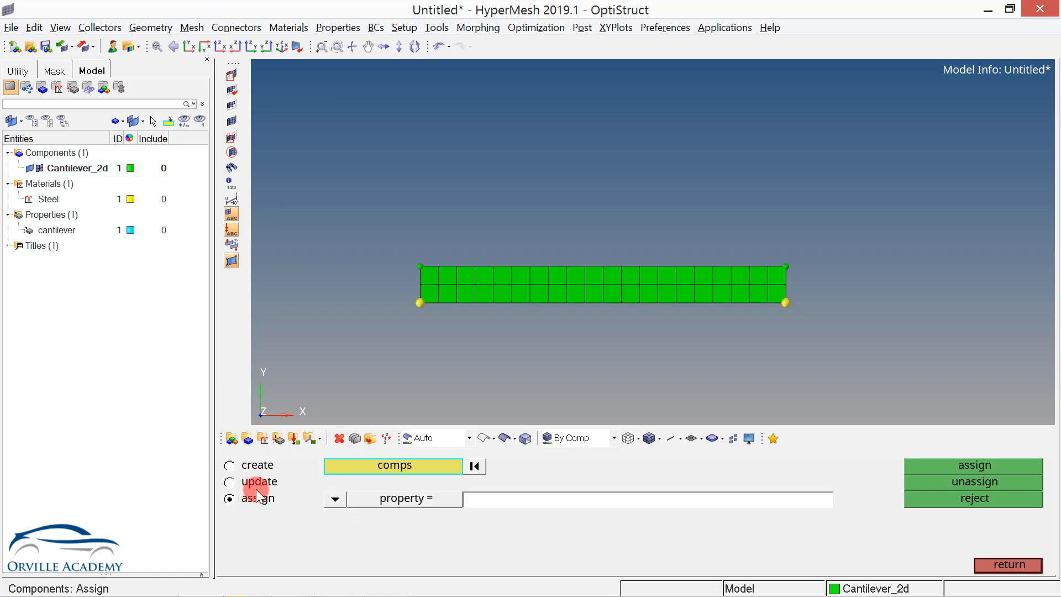
right_click(76, 170)
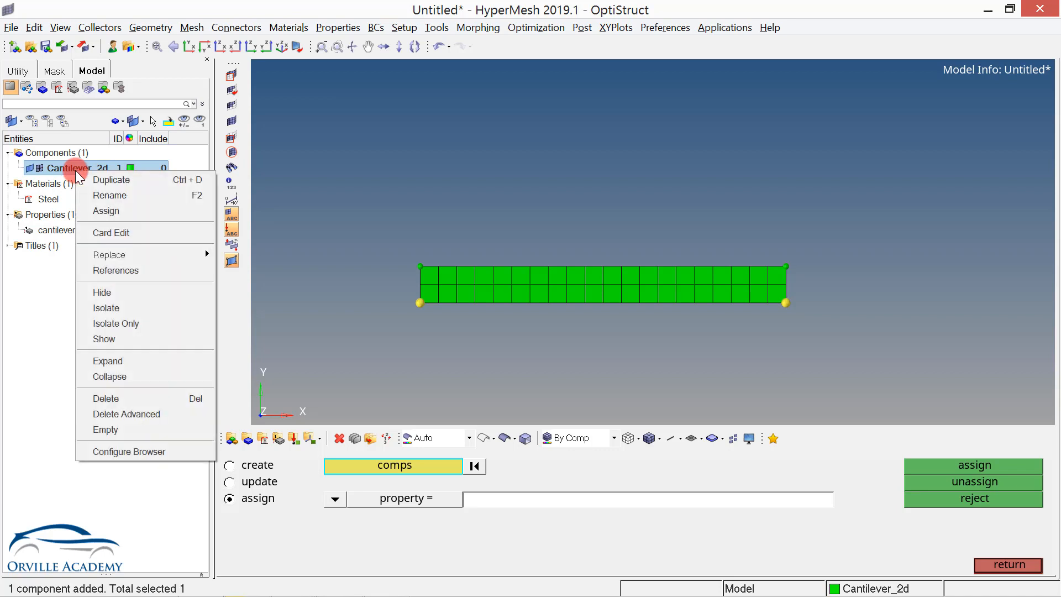
click(117, 212)
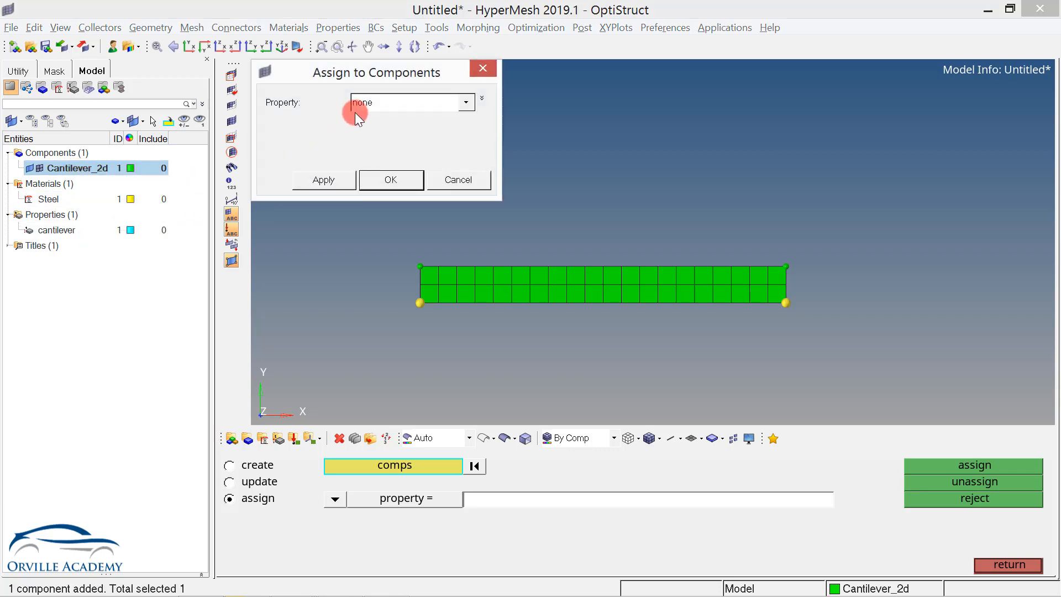
click(397, 104)
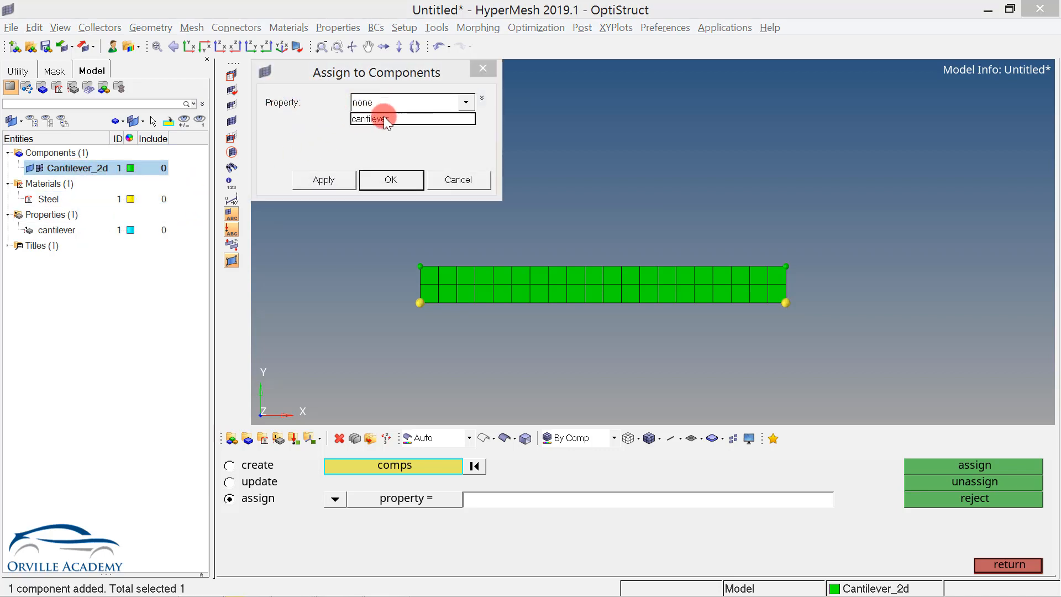
click(364, 121)
click(328, 183)
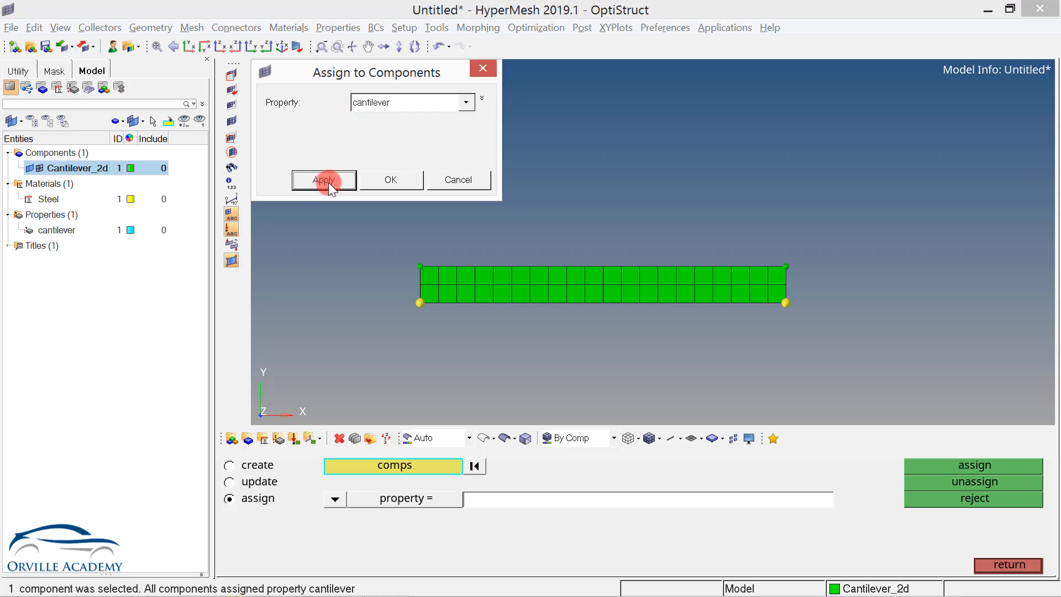
click(397, 181)
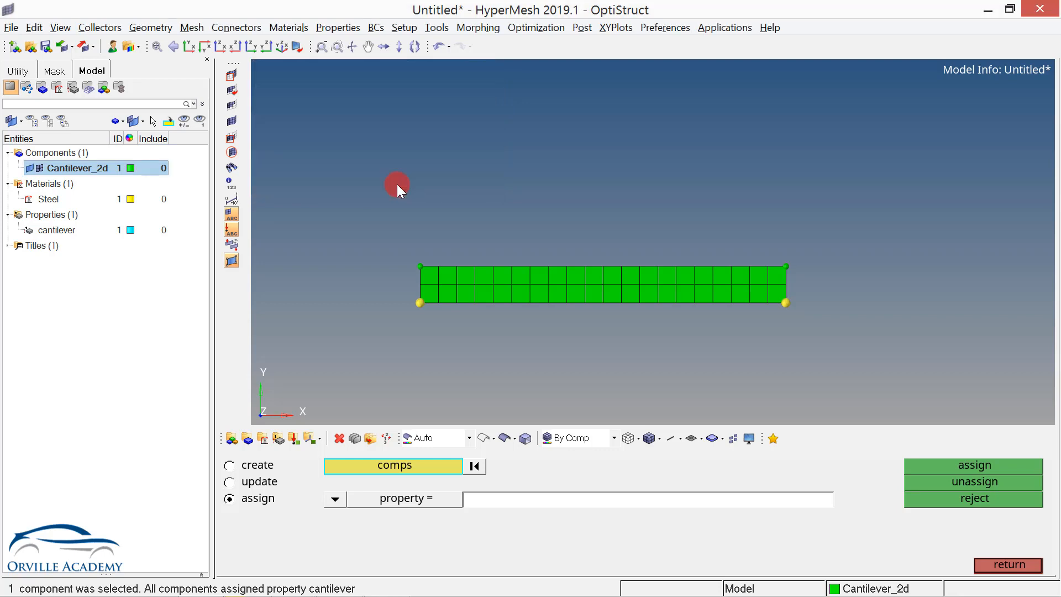
- Inspect the beam's shell thickness in the 3D element representation, and return to the flat shell display
ctrl+drag(663, 273, 511, 210)
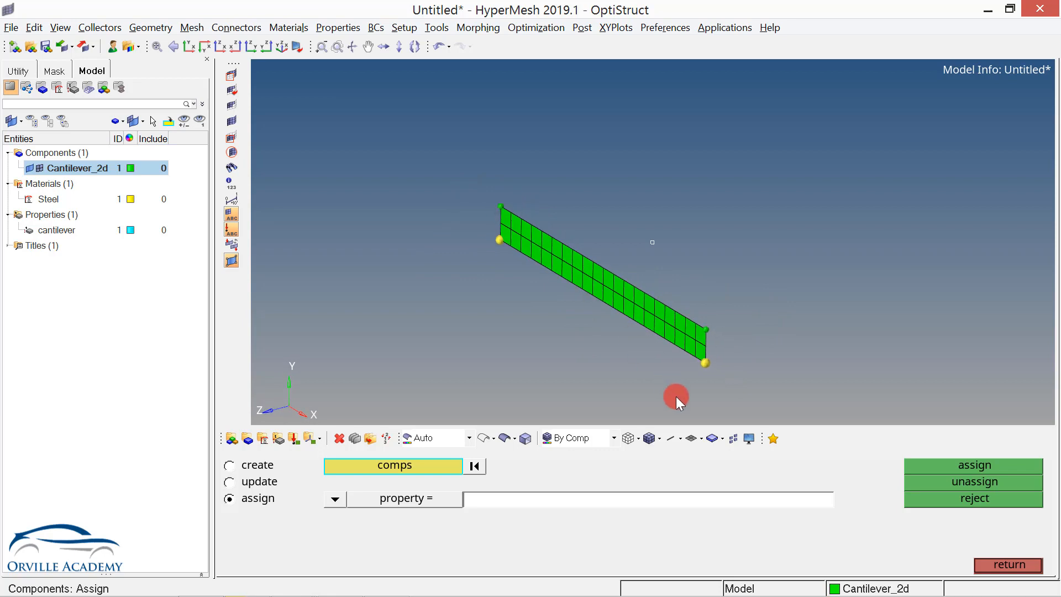
click(702, 440)
click(711, 471)
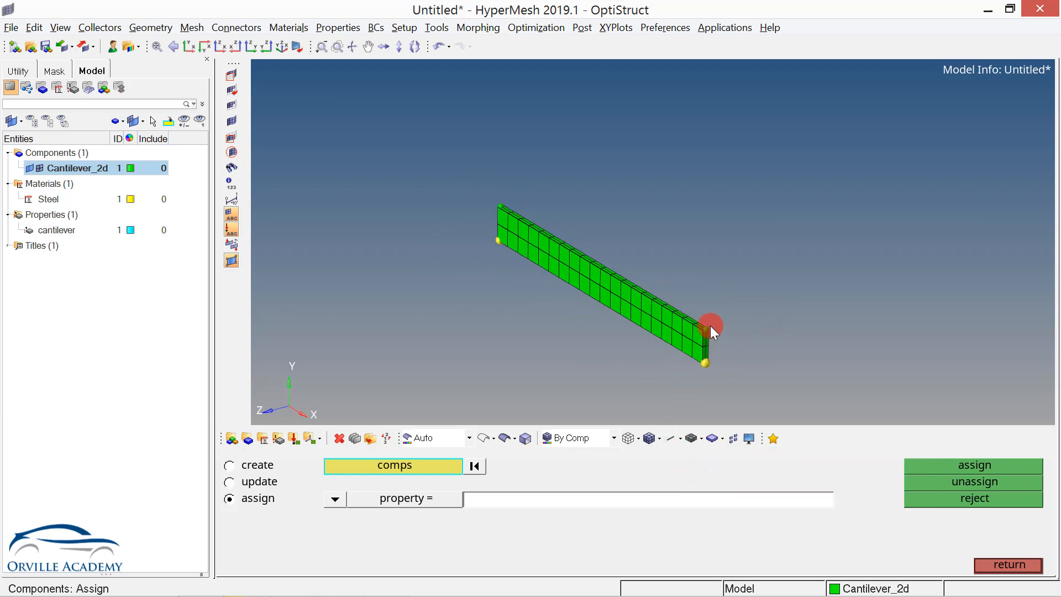
click(701, 442)
click(710, 453)
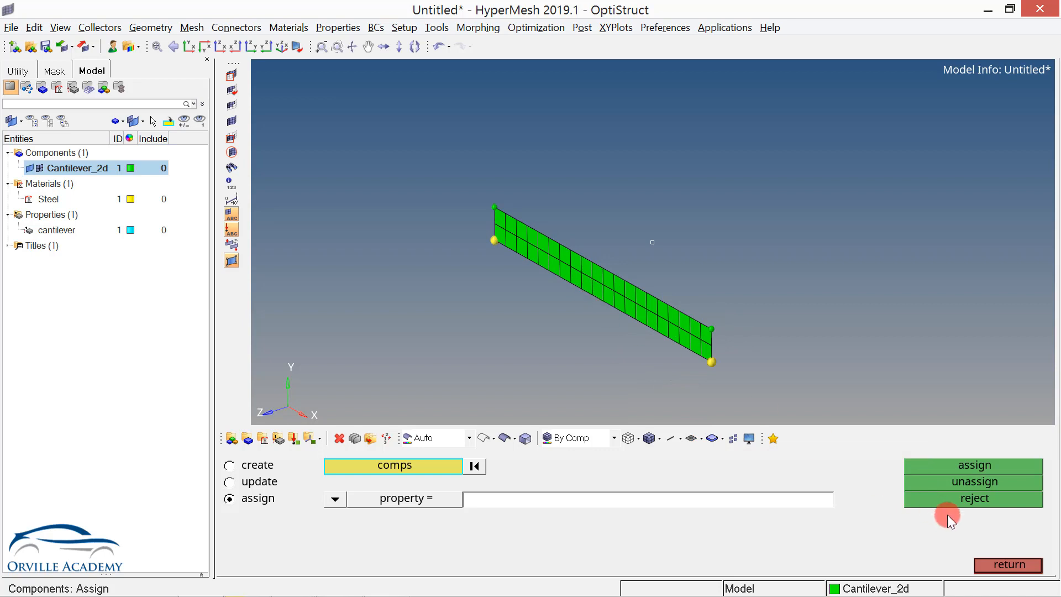
click(999, 564)
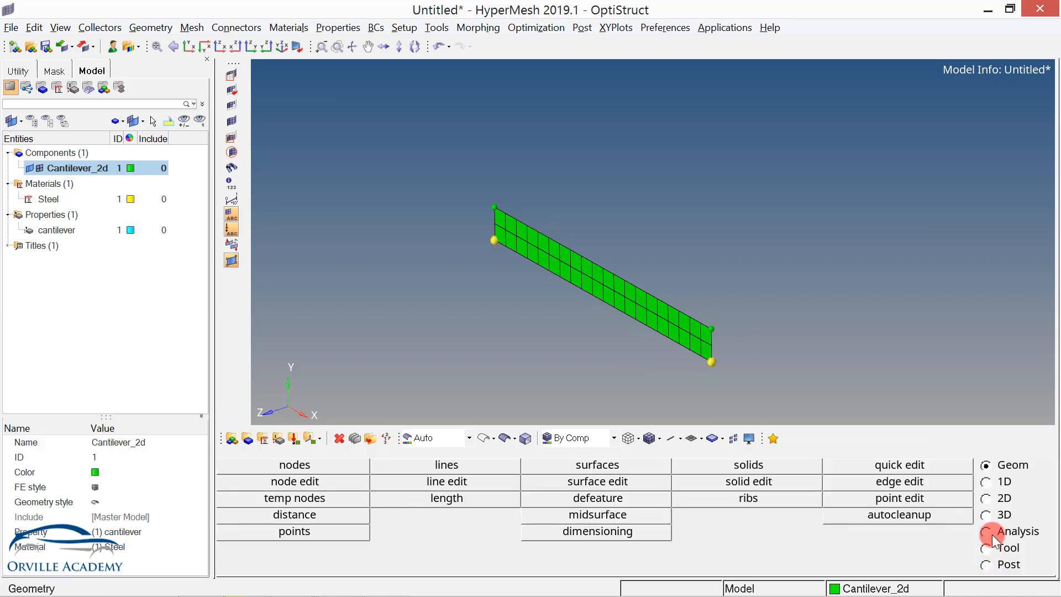
- Clear all temporary nodes from the model
click(291, 499)
click(1013, 514)
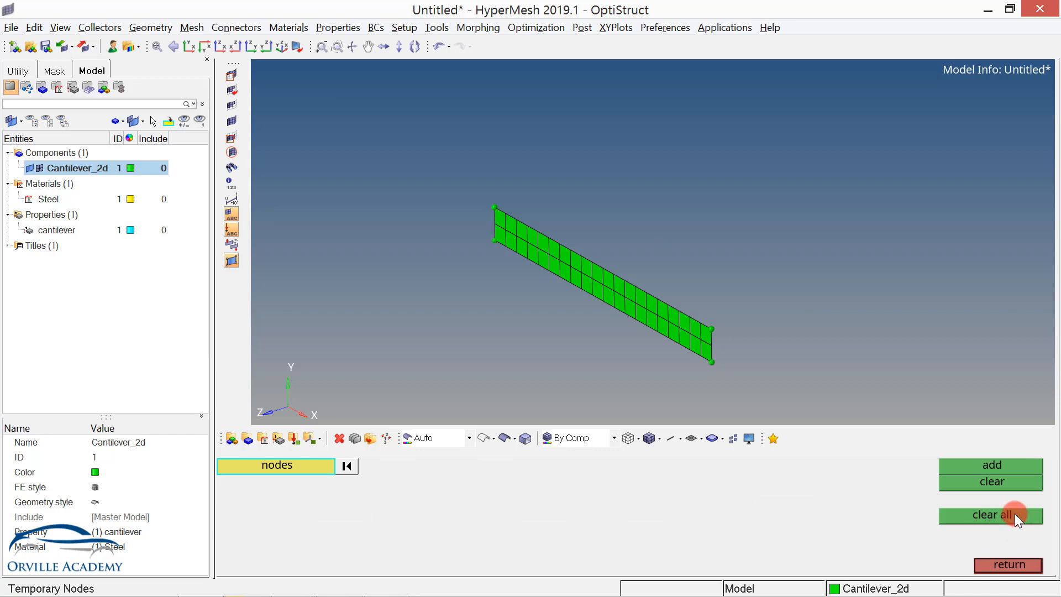
click(1006, 562)
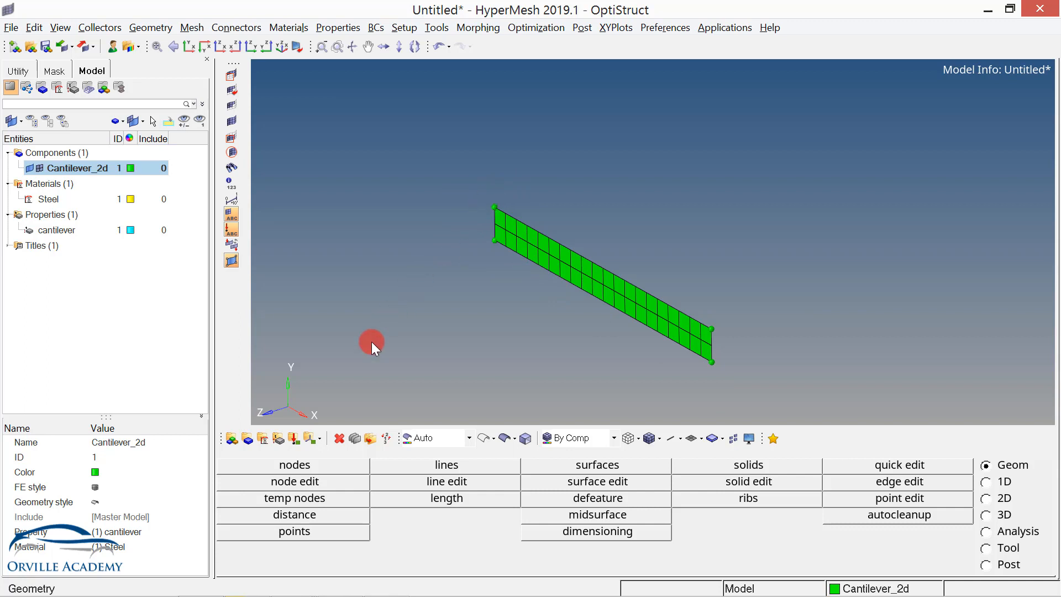
- Create a load collector named fix with no card image
click(294, 438)
click(559, 465)
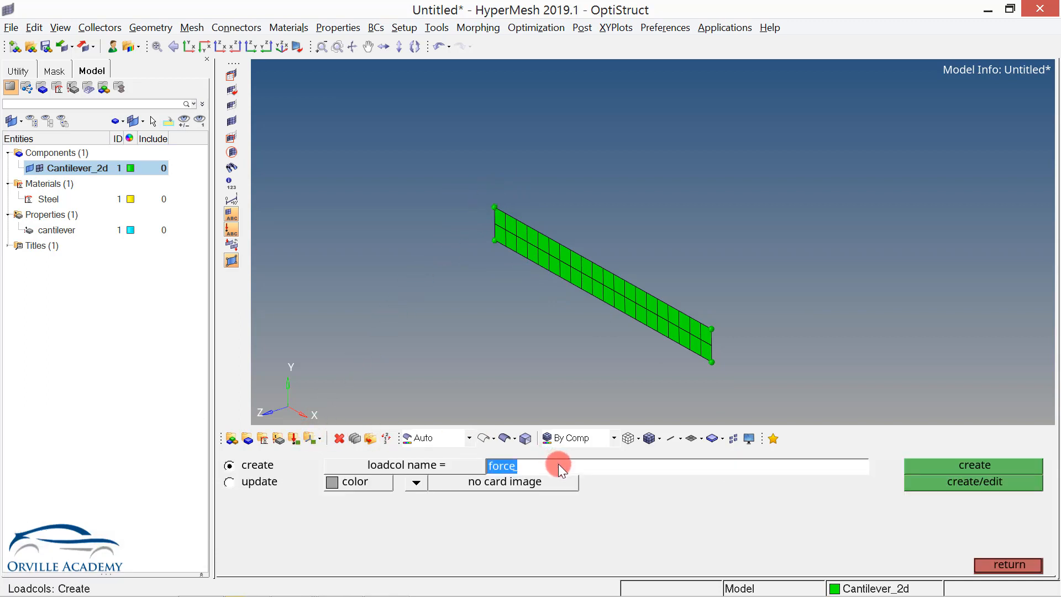
text(fix)
click(964, 482)
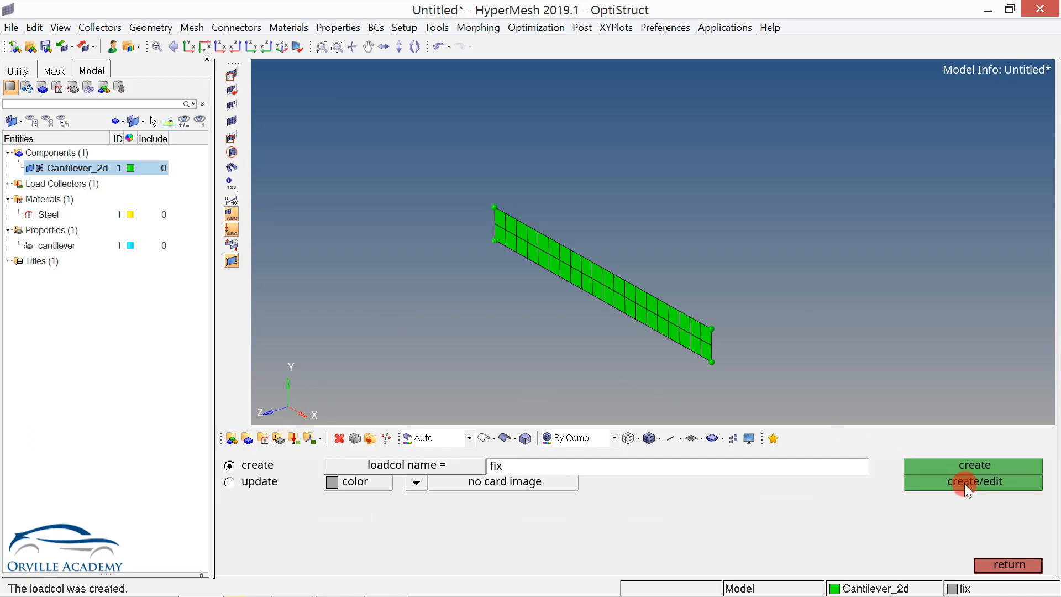
click(1006, 565)
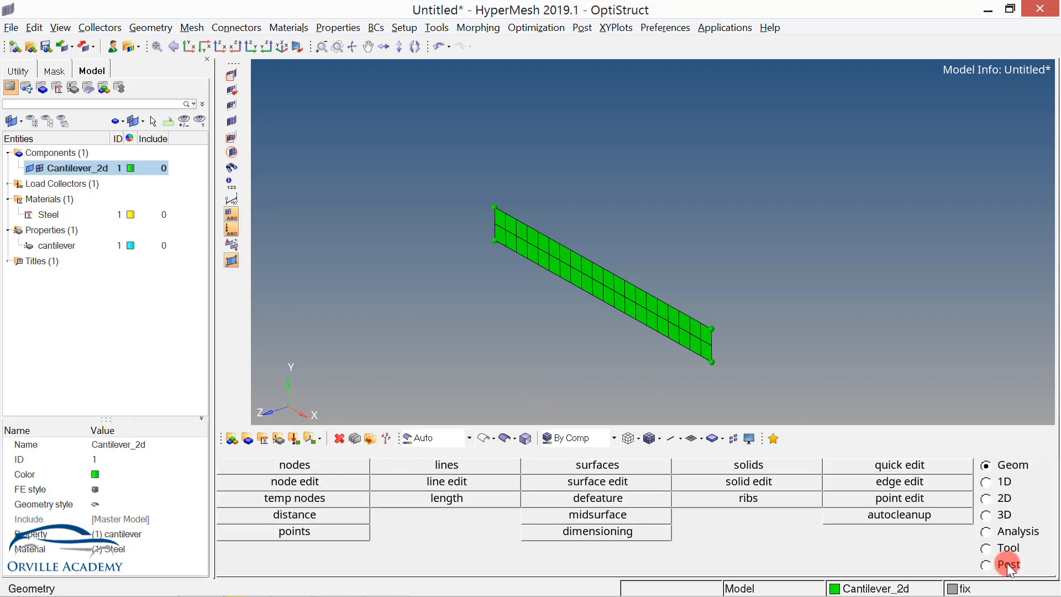
- Create SPC constraints on the three nodes of the beam's fixed end with dof1 to dof6 all set to 0
click(1009, 532)
click(449, 488)
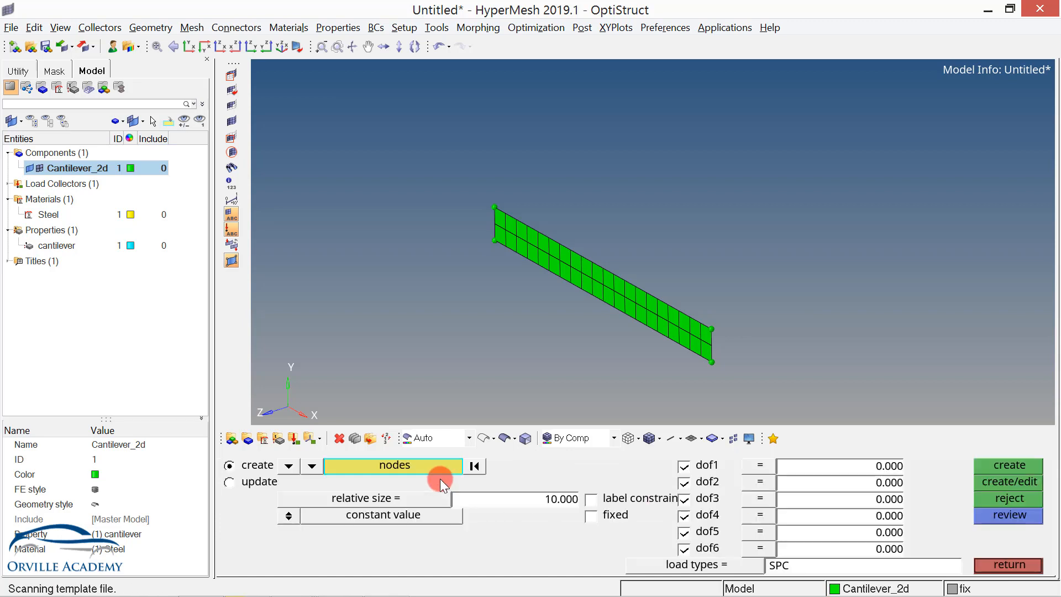
scroll(499, 198, up, 3)
shift+drag(465, 192, 501, 307)
ctrl+right_drag(635, 355, 533, 225)
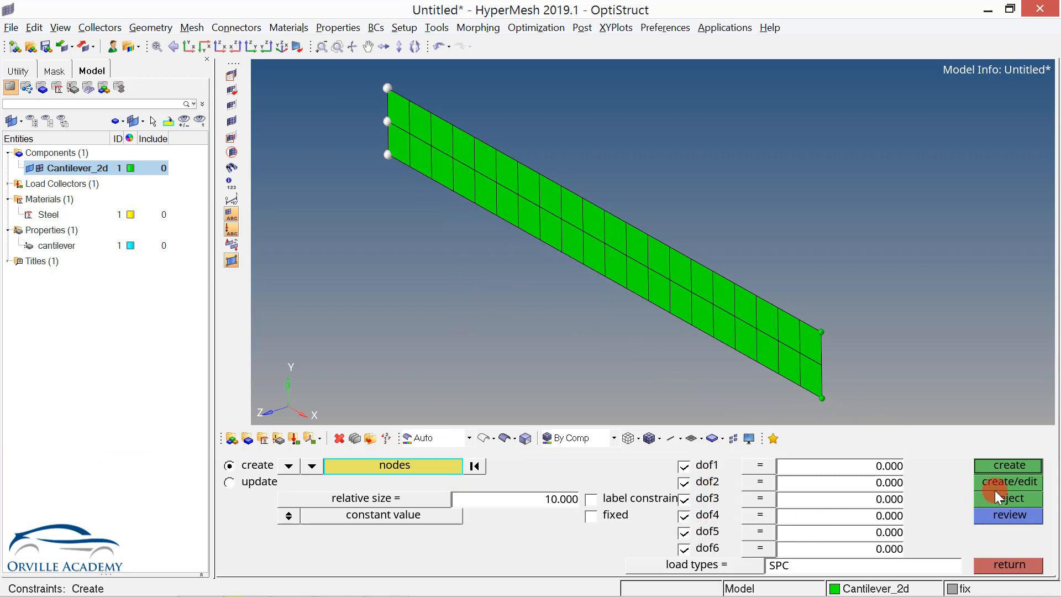
click(1018, 469)
click(1012, 553)
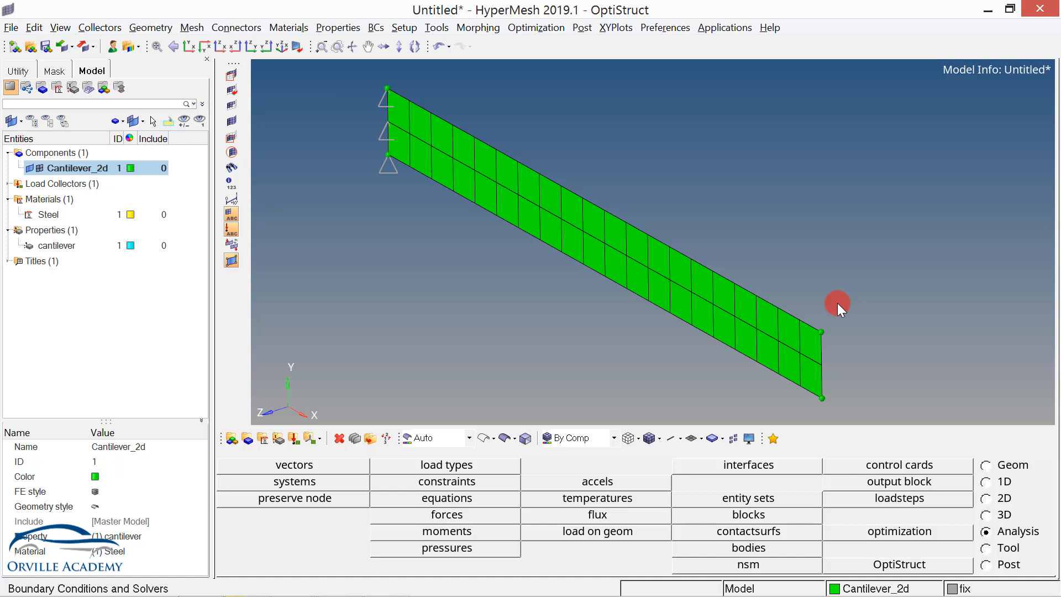
- Create a load collector named force with no card image
click(299, 440)
text(force)
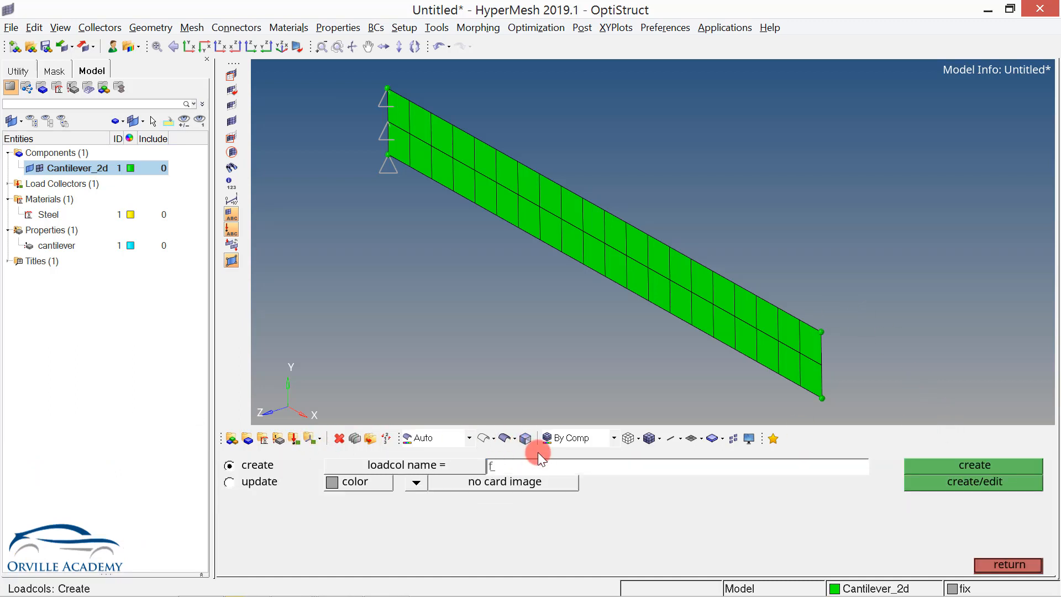
click(980, 480)
click(991, 566)
click(986, 531)
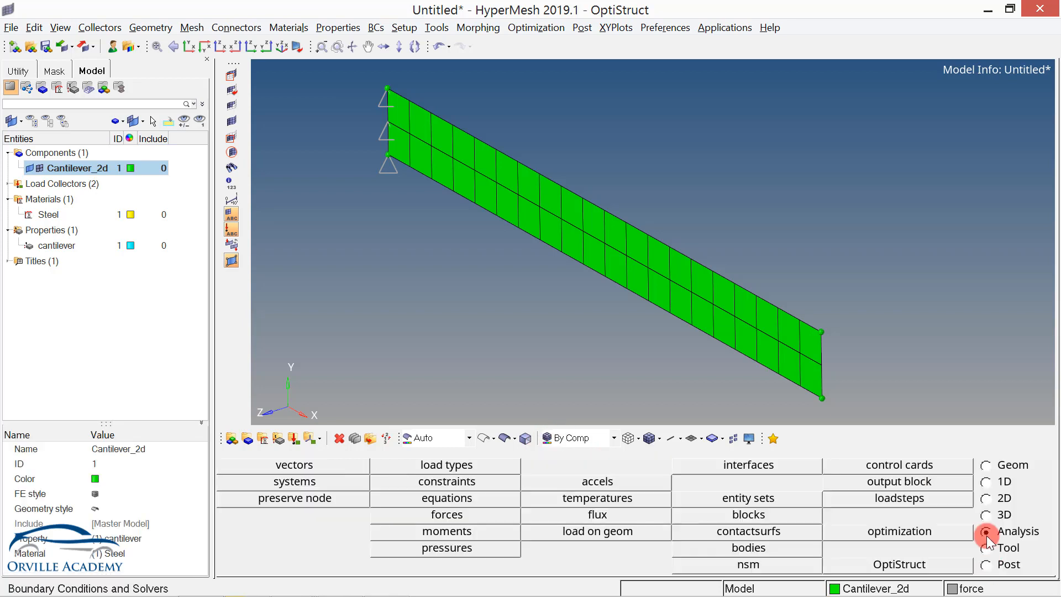
click(478, 509)
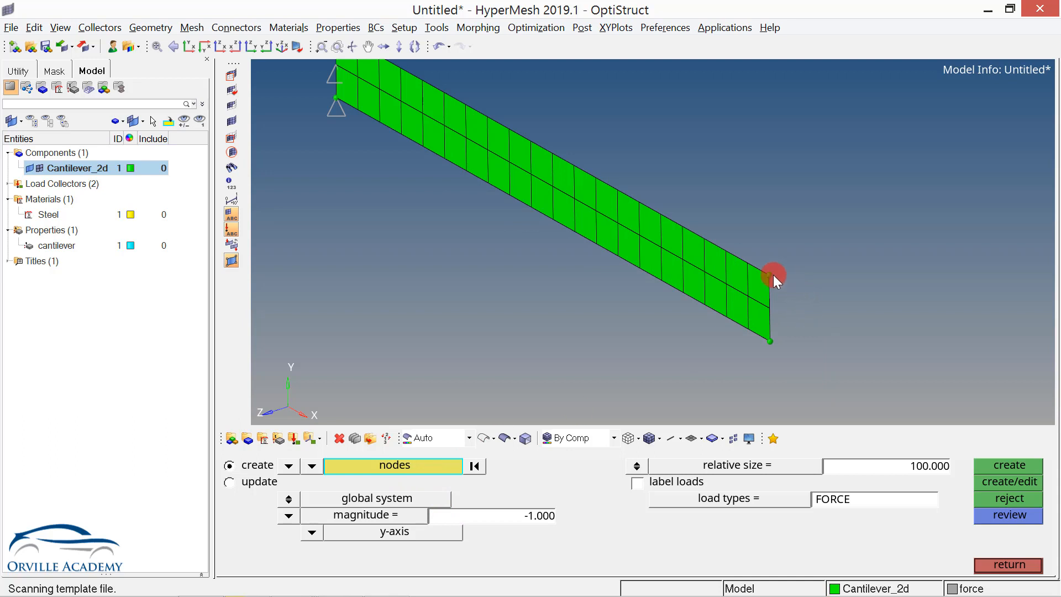
shift+drag(763, 273, 797, 365)
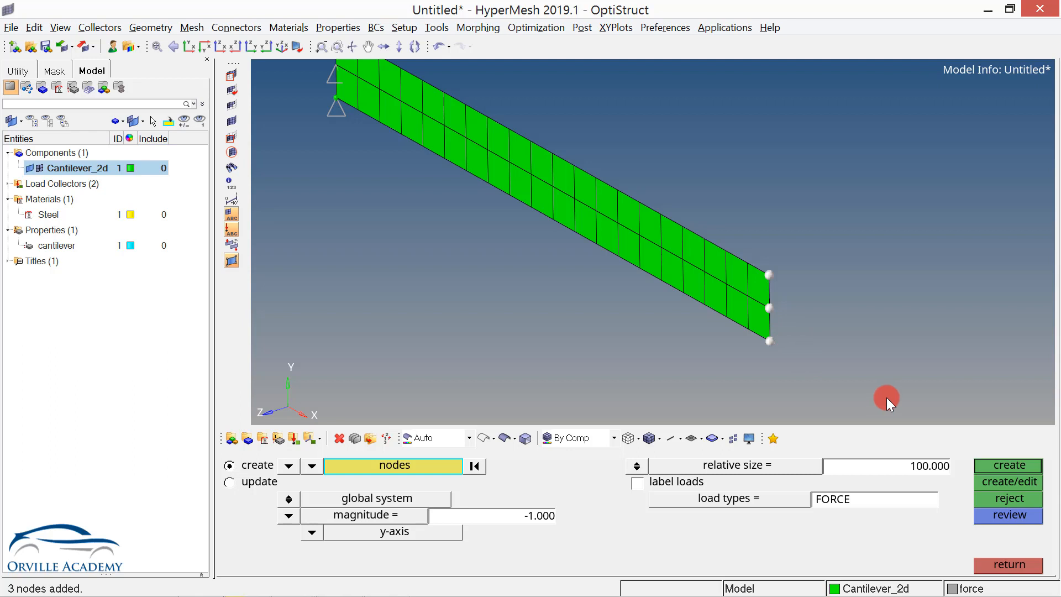
click(986, 555)
- Create an RBE2 rigid element linking the three free-end nodes in all six dofs, with the independent node calculated
click(998, 482)
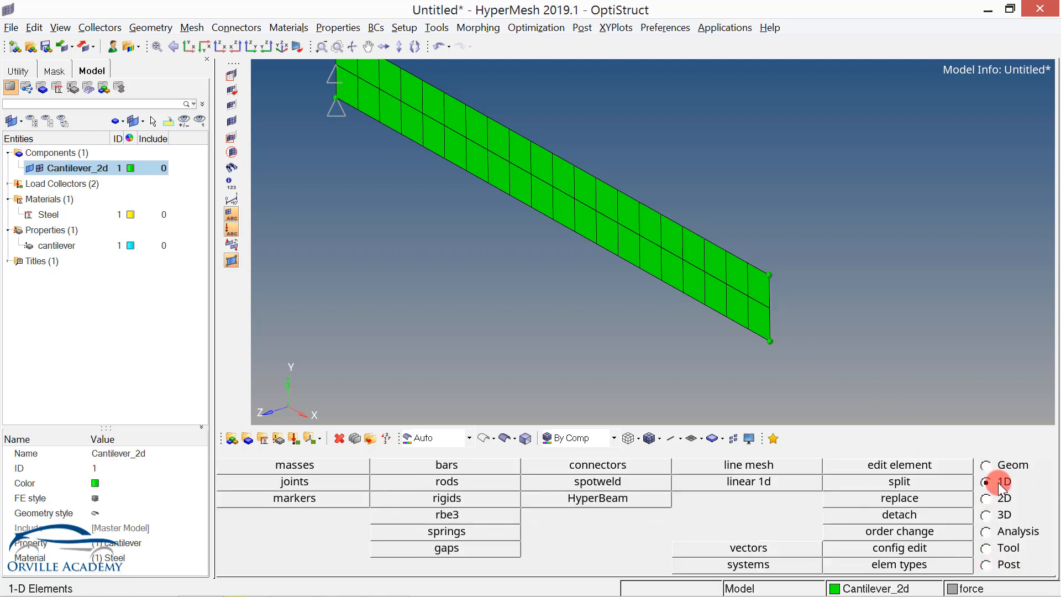
click(444, 496)
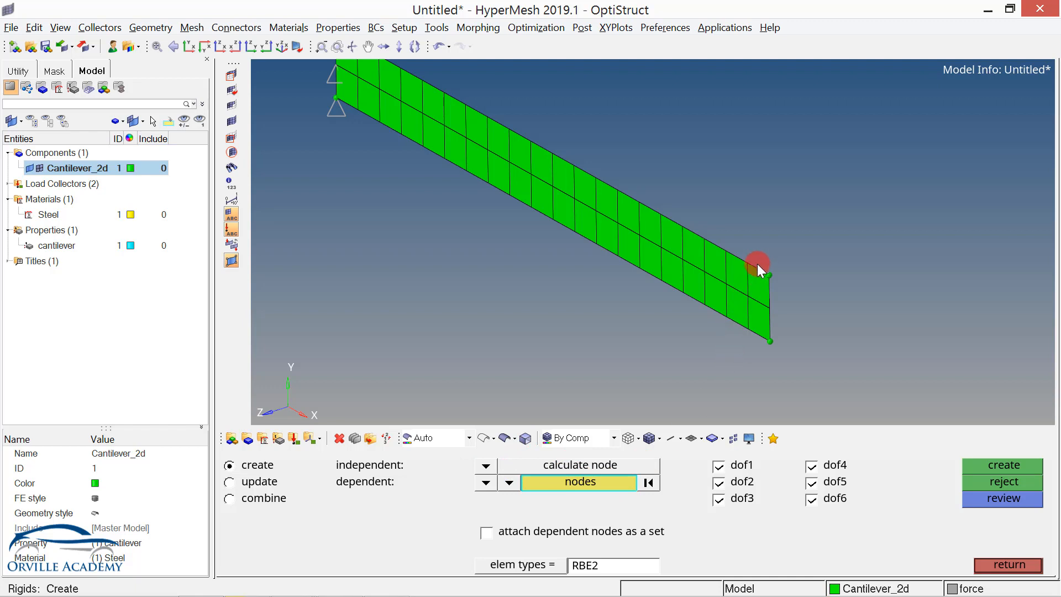
shift+drag(758, 264, 804, 360)
click(990, 466)
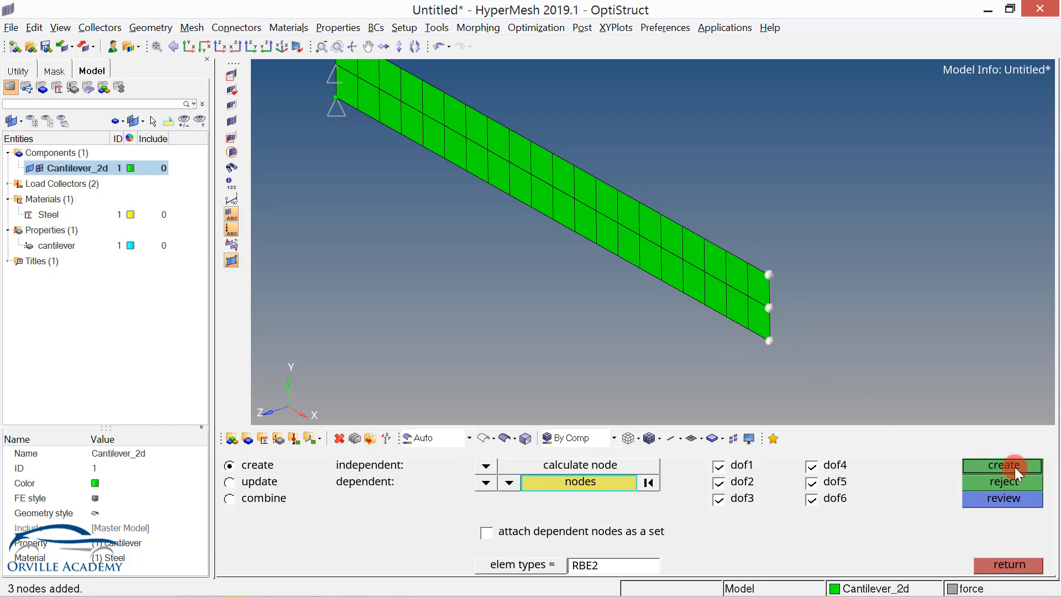
click(1009, 565)
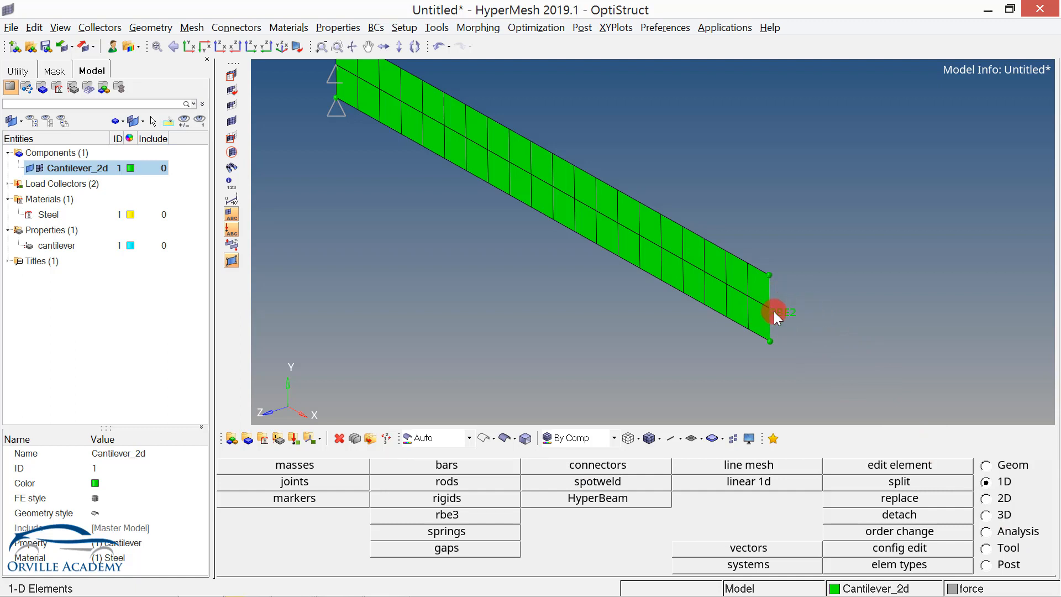
- Mask the shell elements next to the RBE2 at the free end and hide the geometry of Cantilever_2d
key(F5)
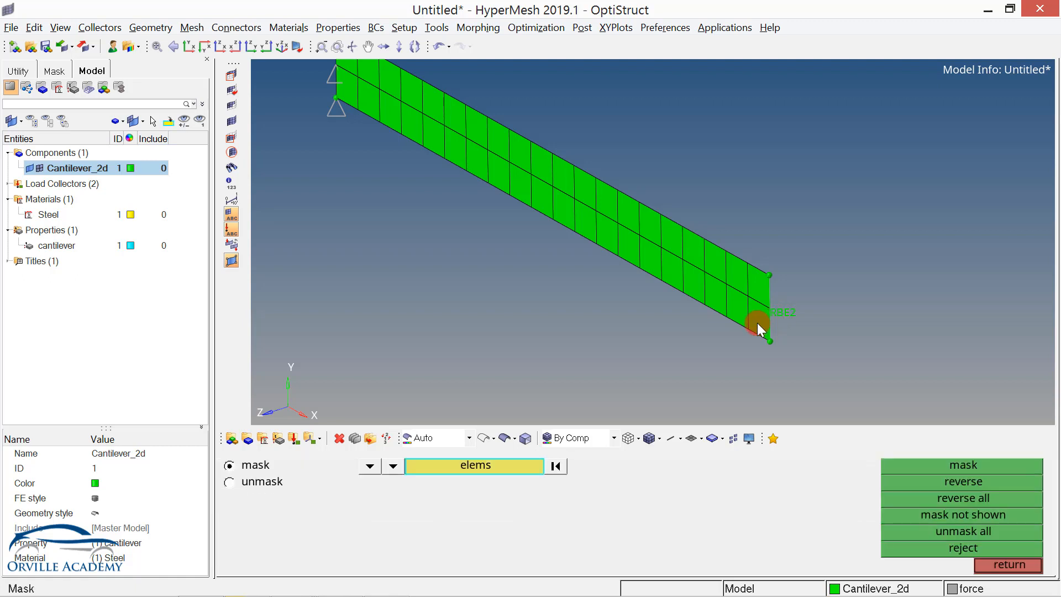
click(748, 290)
click(960, 466)
click(1007, 565)
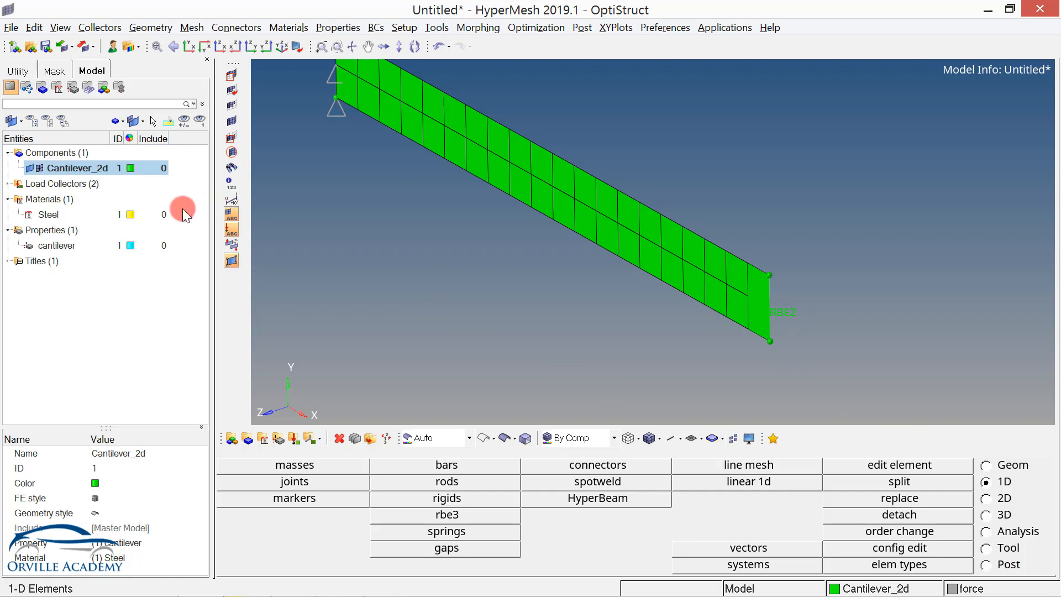
click(28, 167)
click(171, 223)
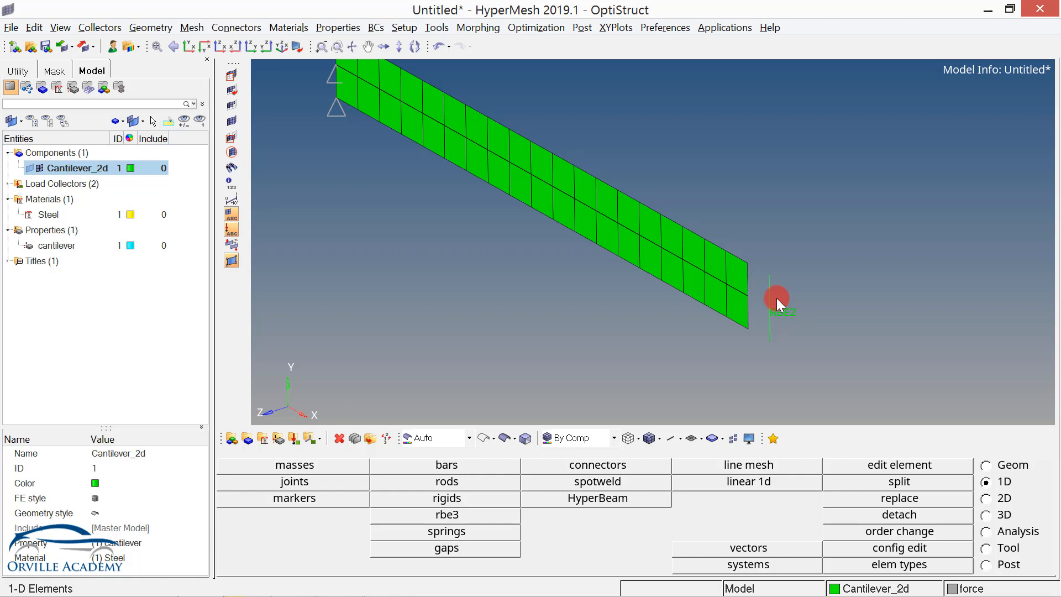
- Translate the RBE2's central node outward along the positive x-axis in increments of 0.2
key(shift+F4)
click(770, 314)
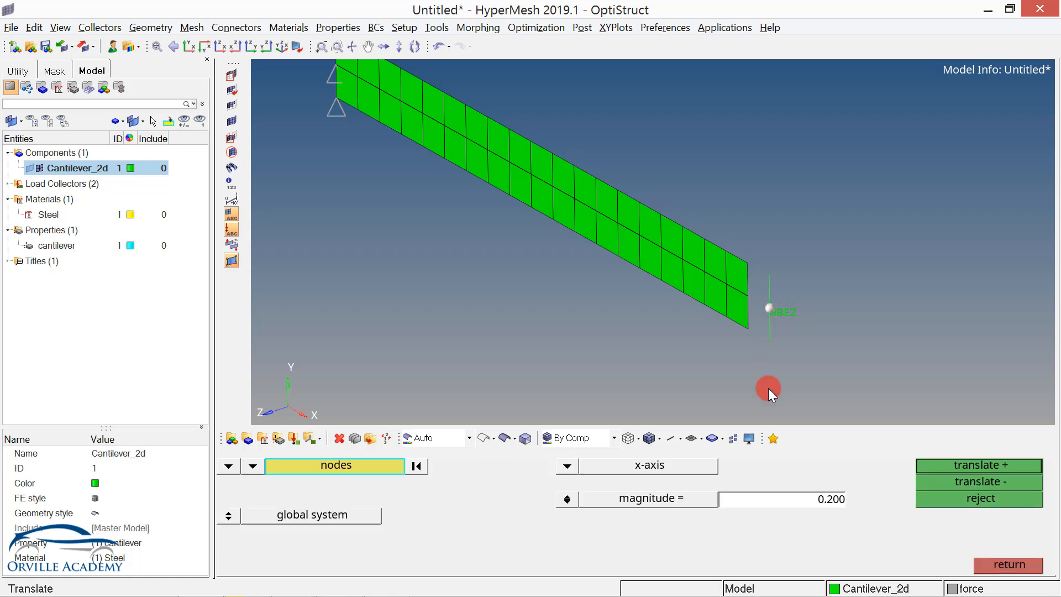
click(1019, 465)
click(1019, 466)
click(1019, 465)
click(997, 562)
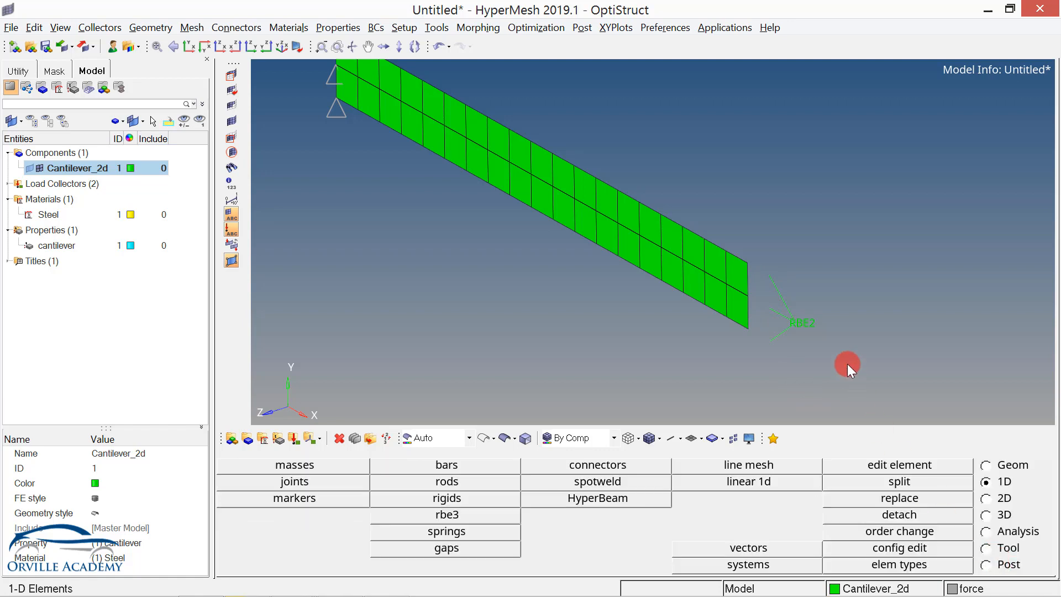
- Unmask all elements of the model
key(F5)
click(940, 532)
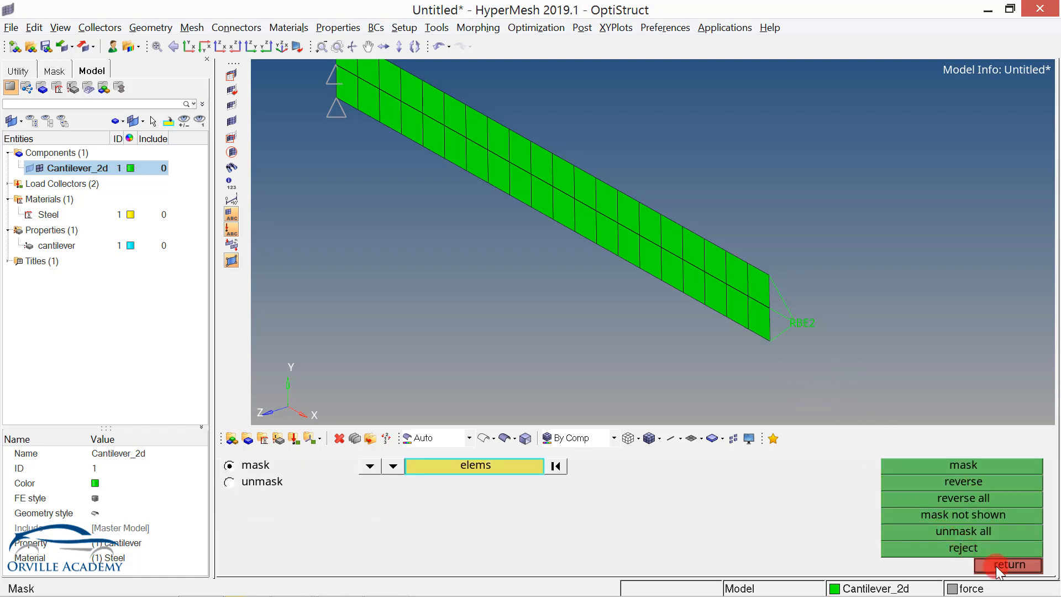
click(999, 565)
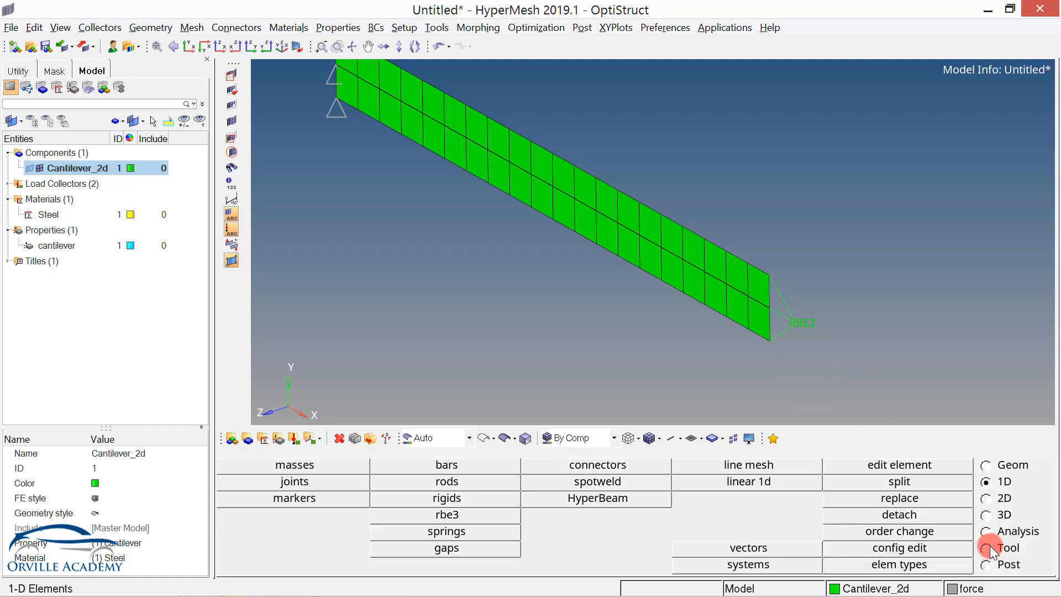
click(1004, 533)
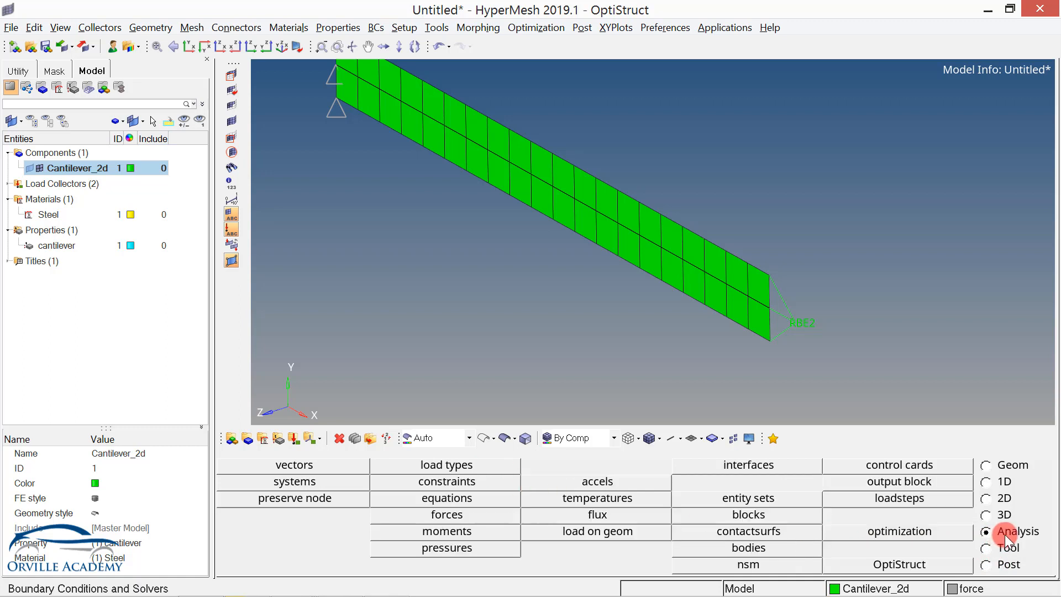
- Create a force of magnitude -1 along the y-axis on the RBE2's central node at the free end
click(480, 514)
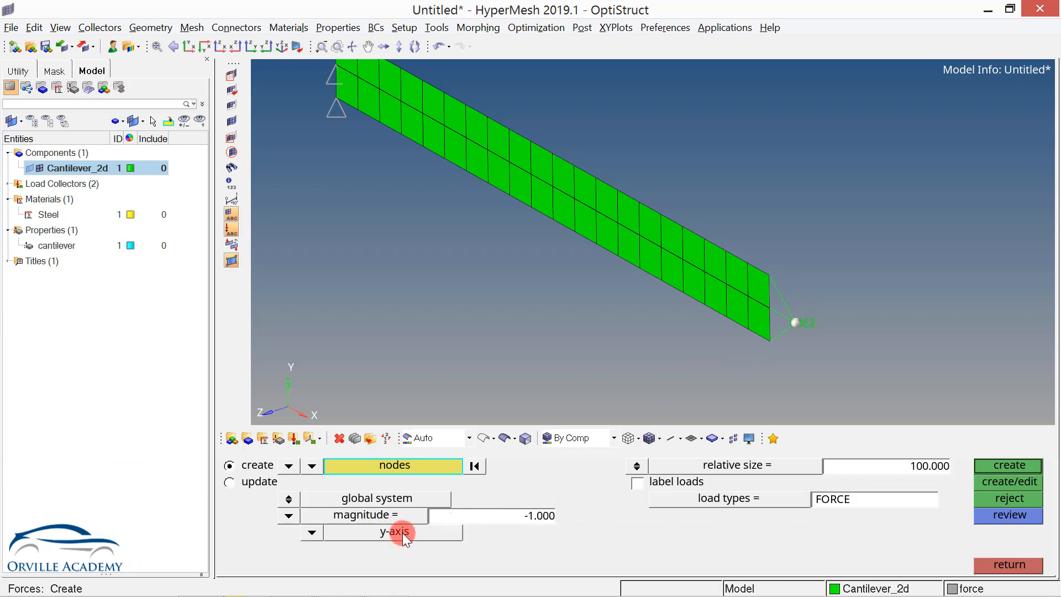
click(998, 465)
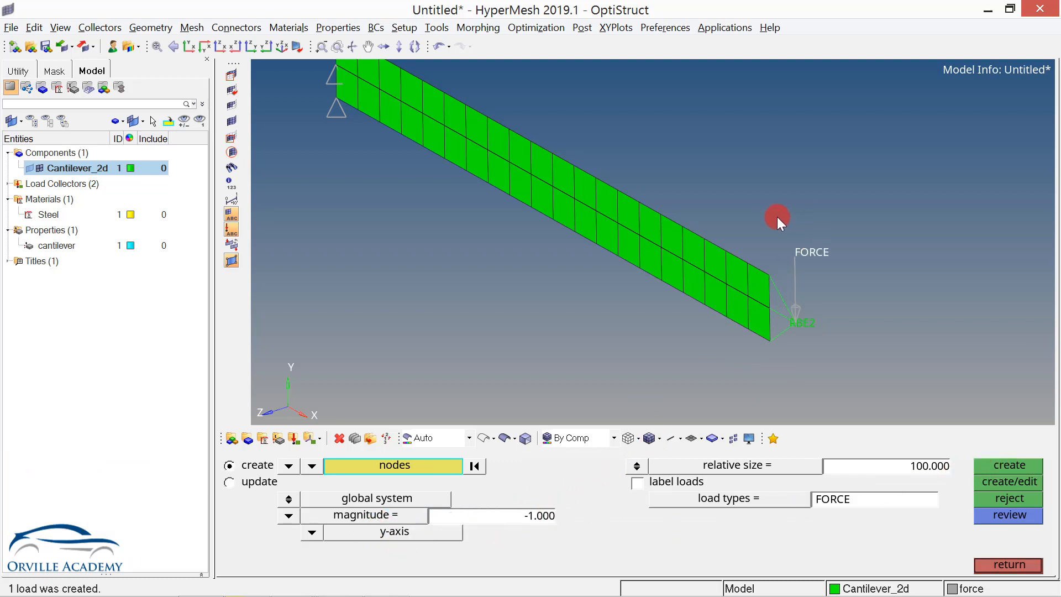
scroll(605, 270, down, 2)
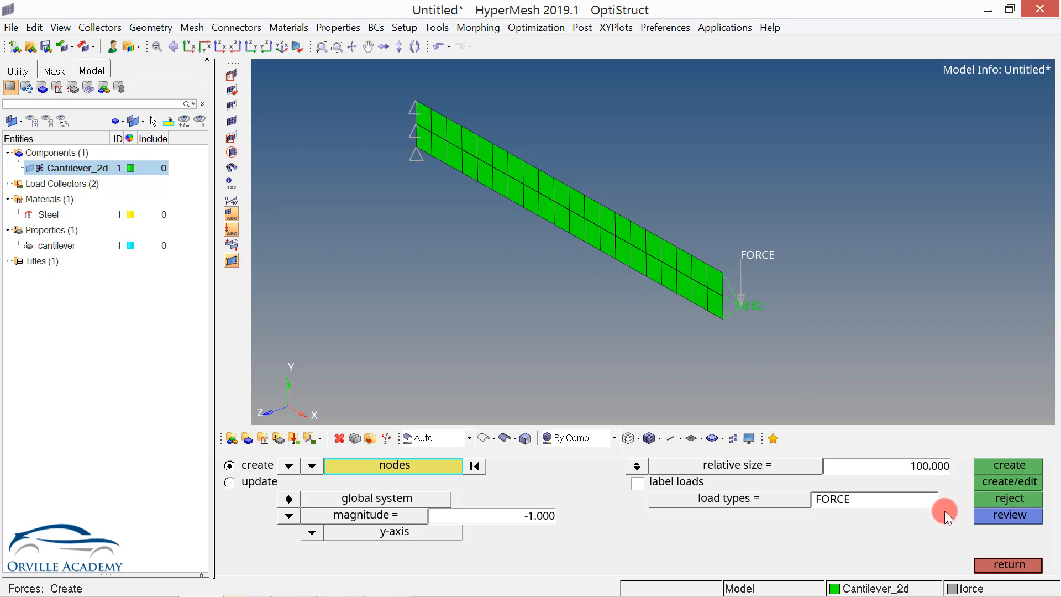
click(997, 566)
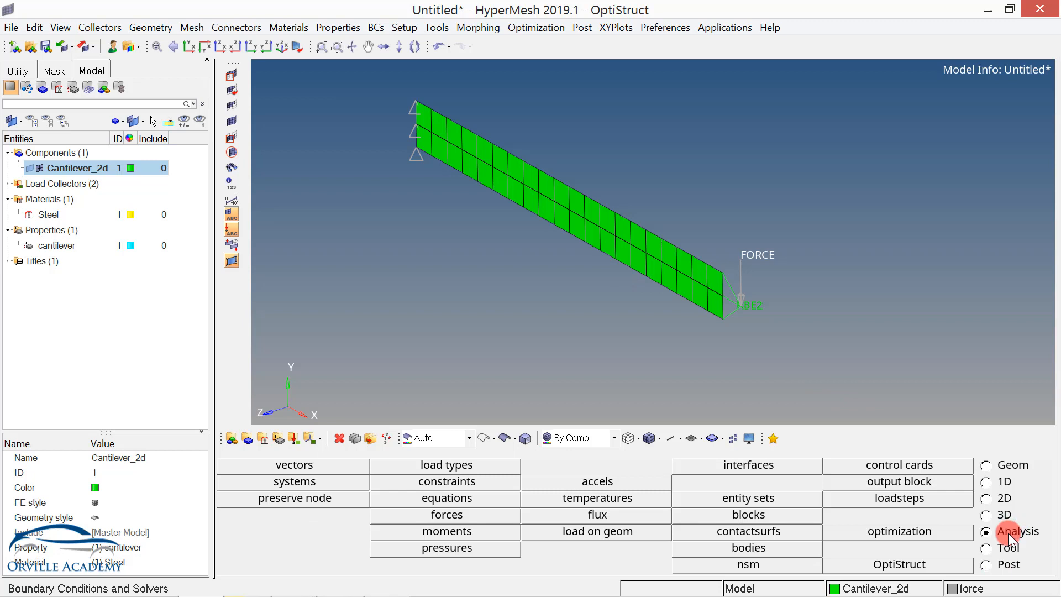
- Create a linear static load step named static, with fix as the SPC and force as the LOAD
click(925, 500)
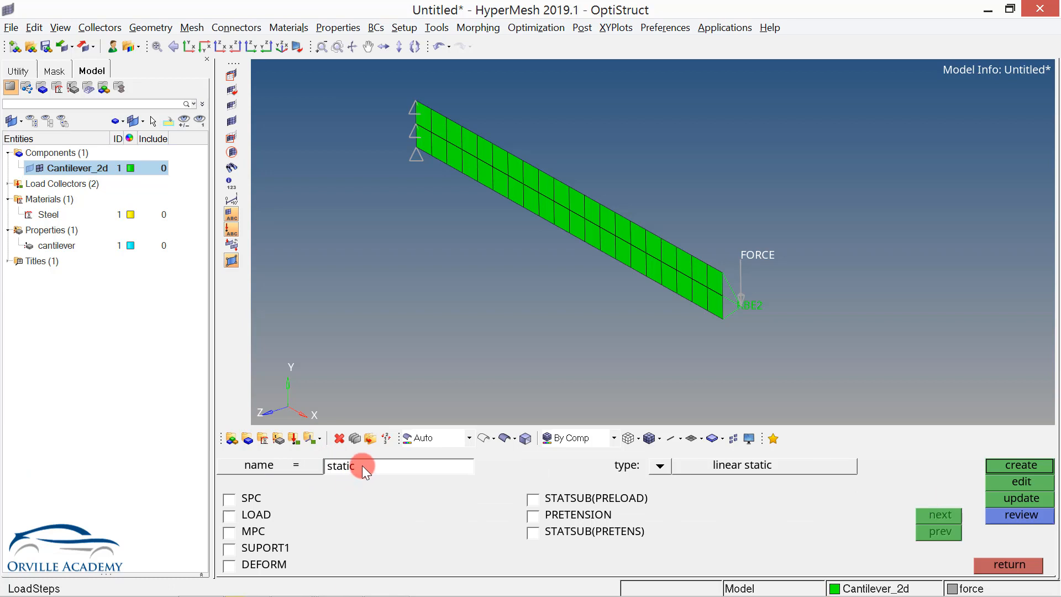
click(229, 500)
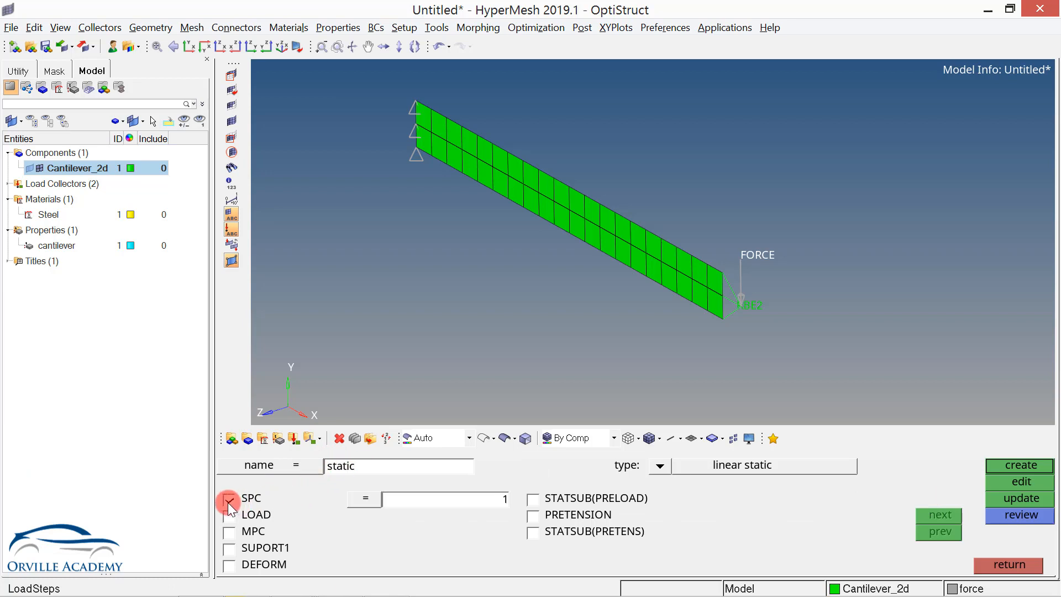
click(462, 502)
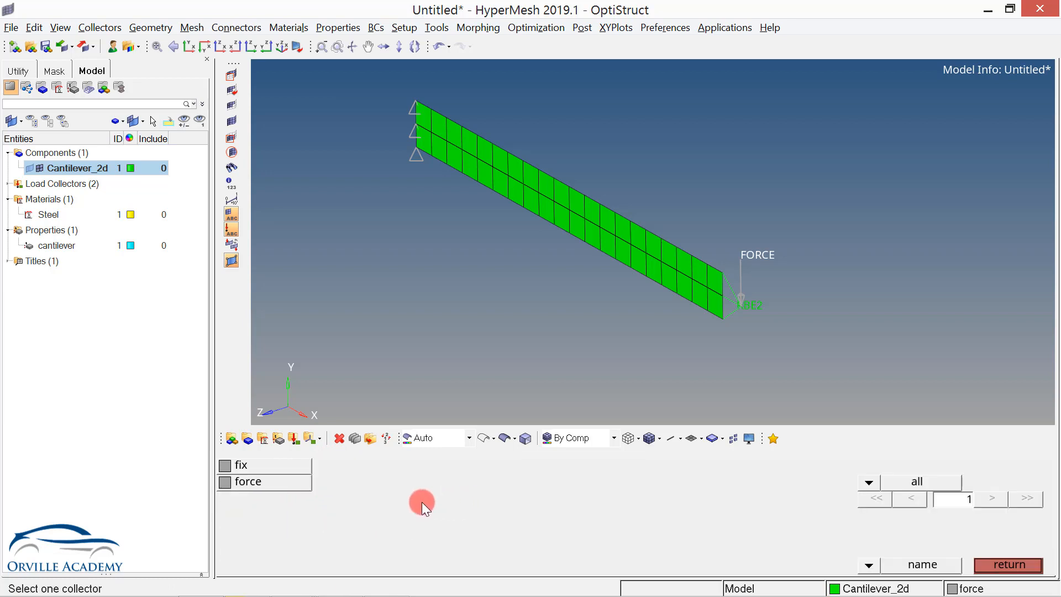
click(269, 468)
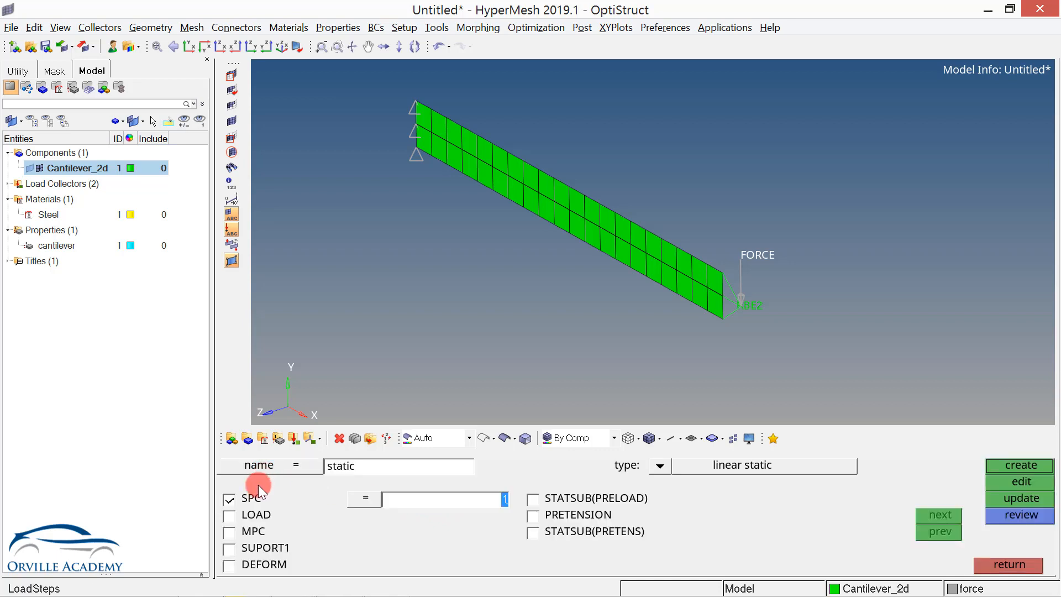
click(250, 519)
click(445, 518)
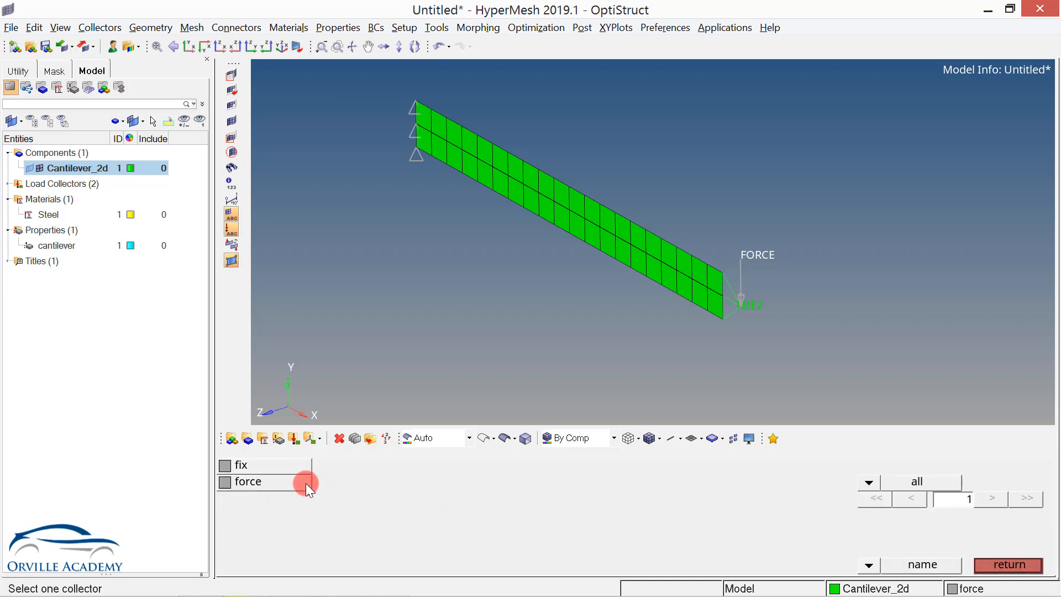
click(278, 483)
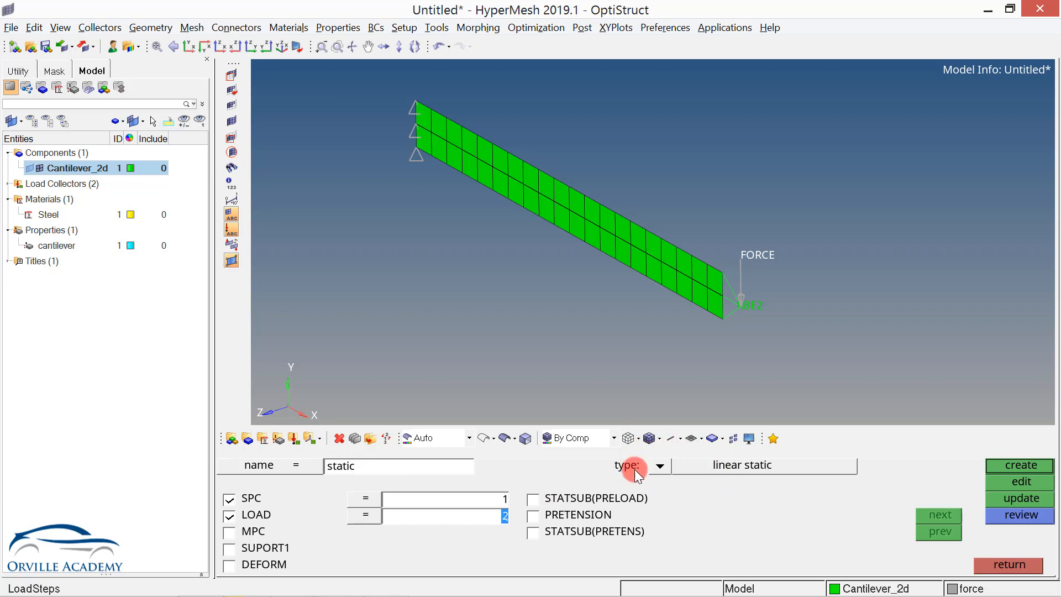
click(774, 462)
click(1003, 464)
click(1007, 564)
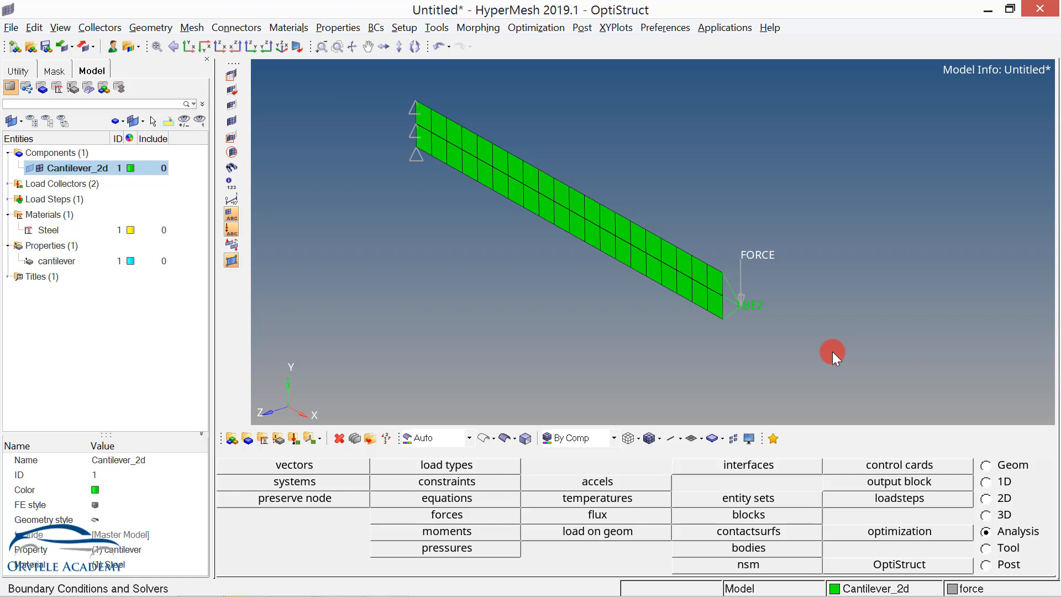
- Save the model as Static Analysis in HyperMesh binary format
click(11, 27)
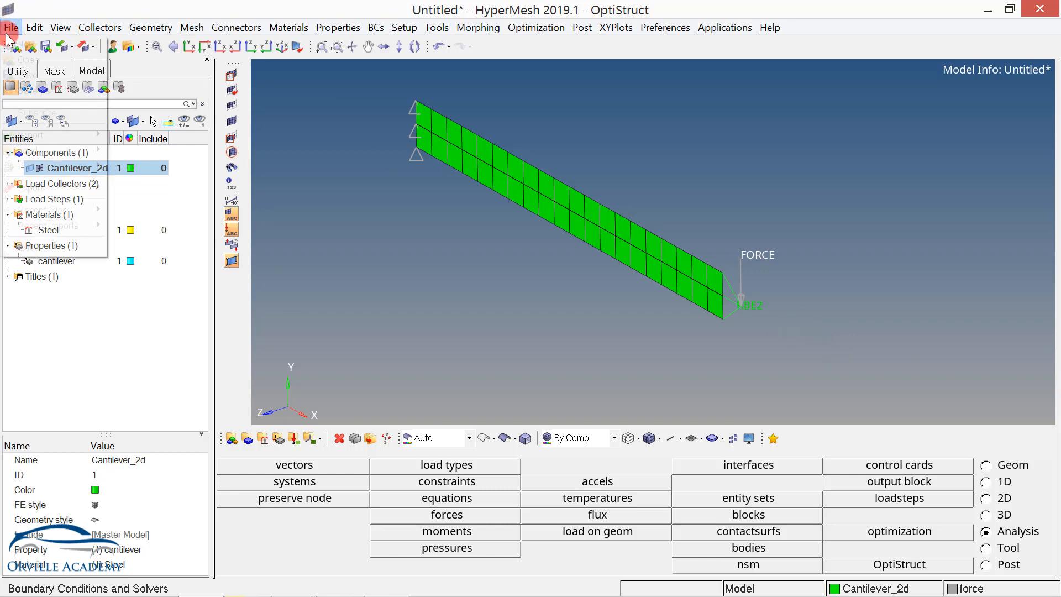
click(38, 90)
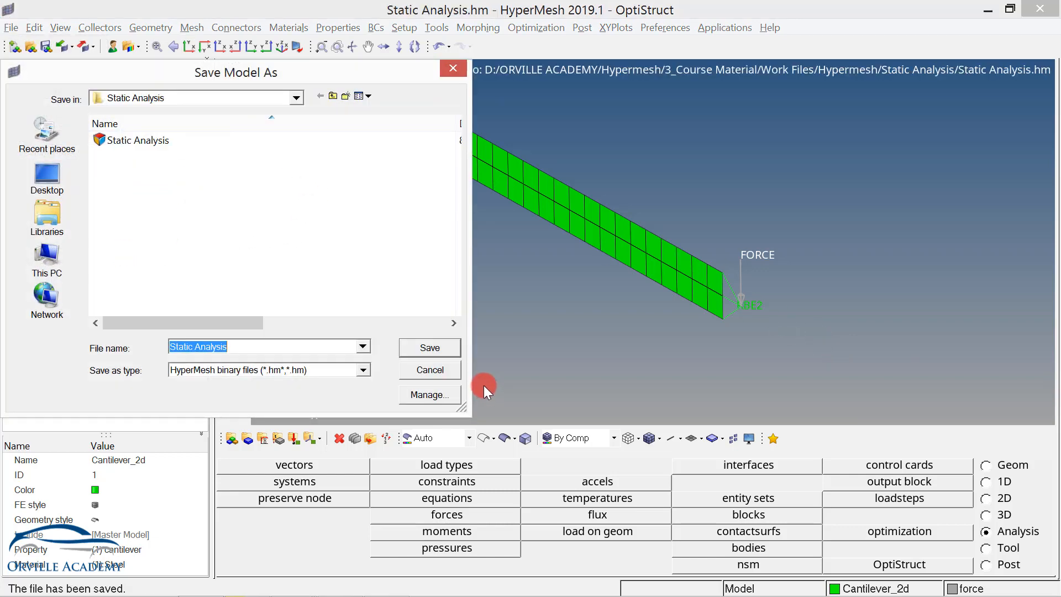
click(438, 370)
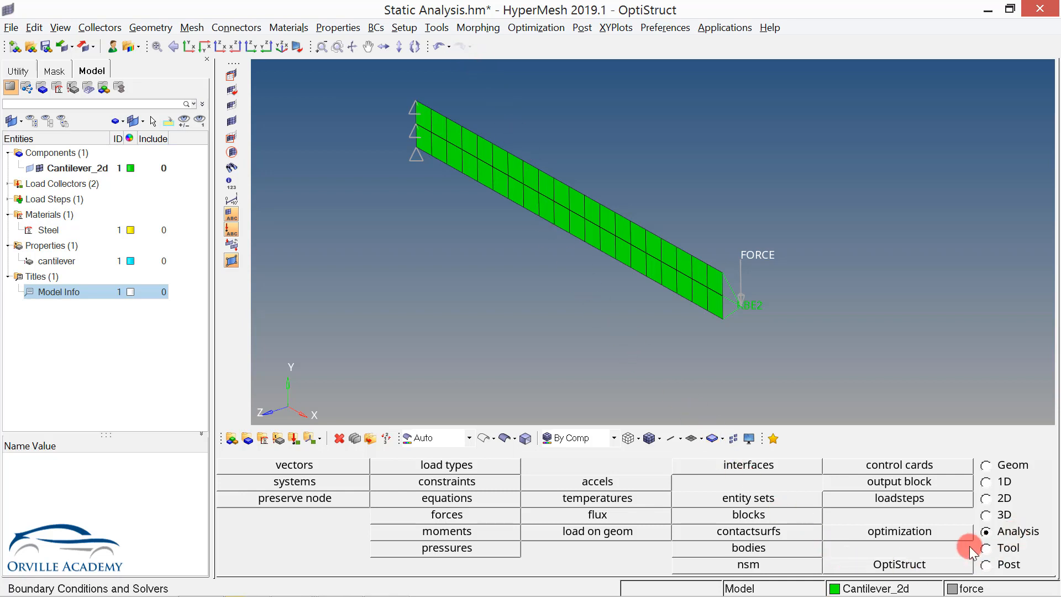
- Run the OptiStruct solver on Static Analysis.fem and read the job's message log
click(911, 563)
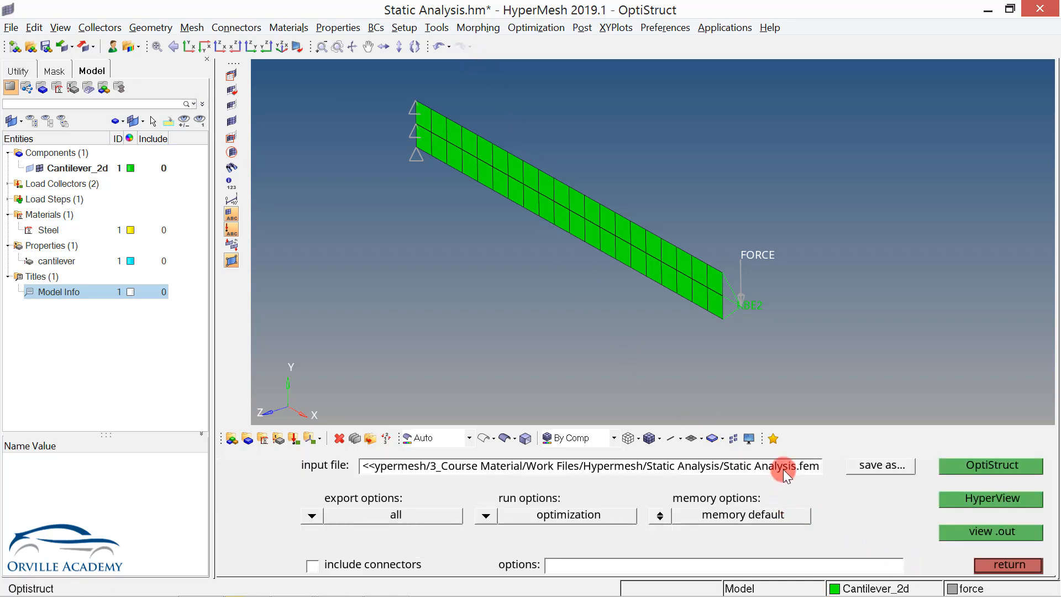
click(982, 466)
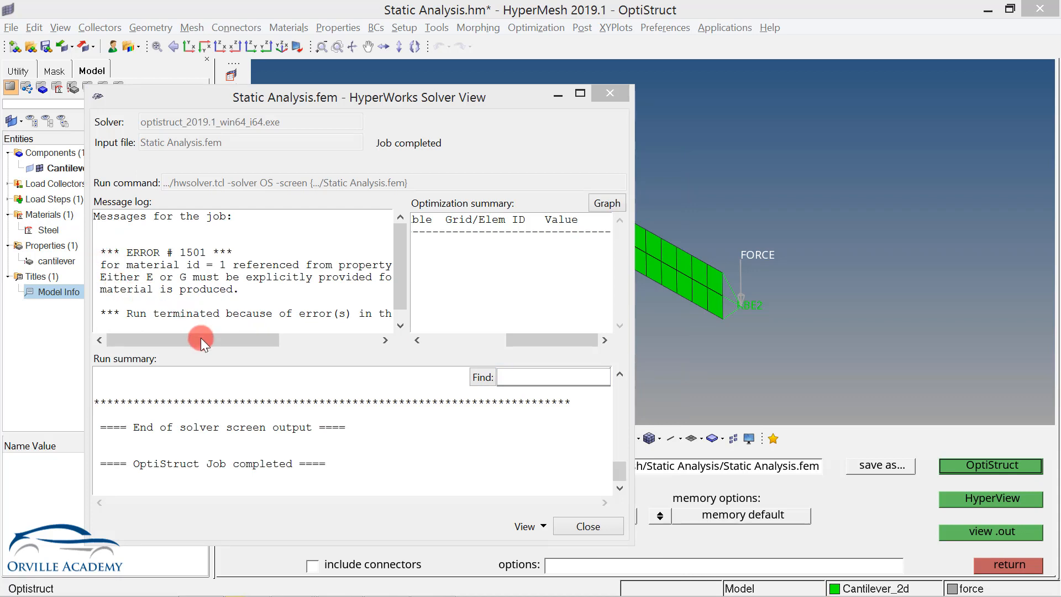
mouse_move(201, 337)
mouse_down()
mouse_move(270, 347)
mouse_move(187, 347)
mouse_up()
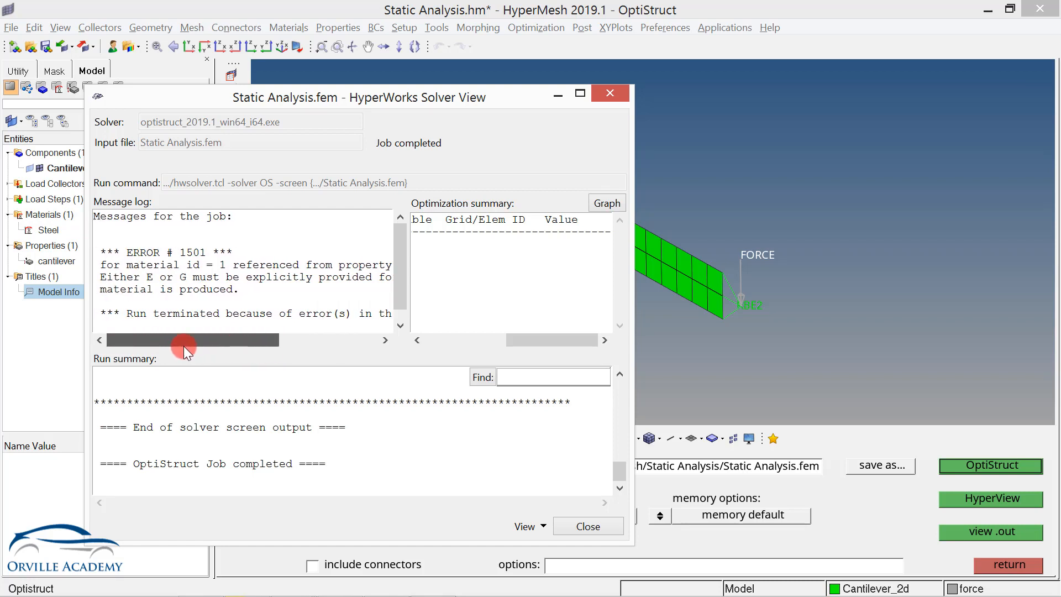
click(617, 93)
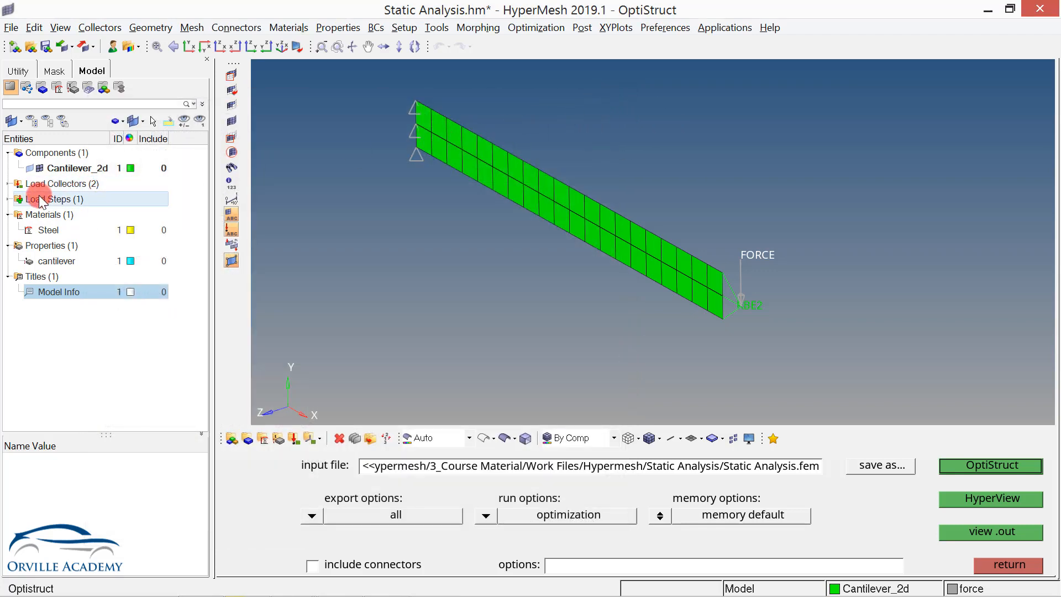
- Set the Young's modulus E of the Steel material to 210000
click(48, 230)
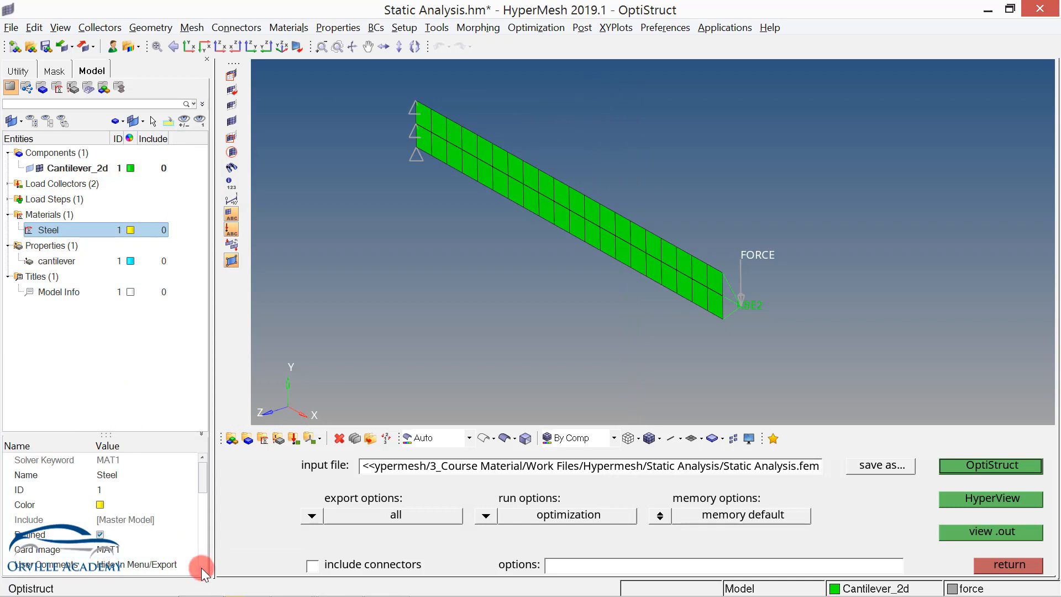
click(202, 568)
click(202, 568)
click(201, 568)
click(202, 568)
click(202, 569)
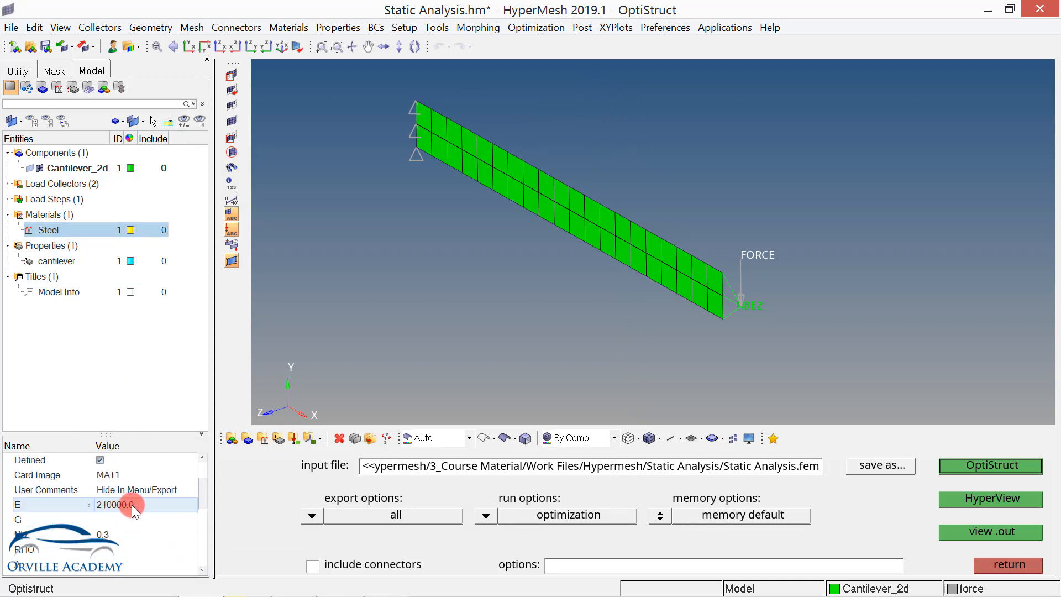
click(131, 506)
key(Return)
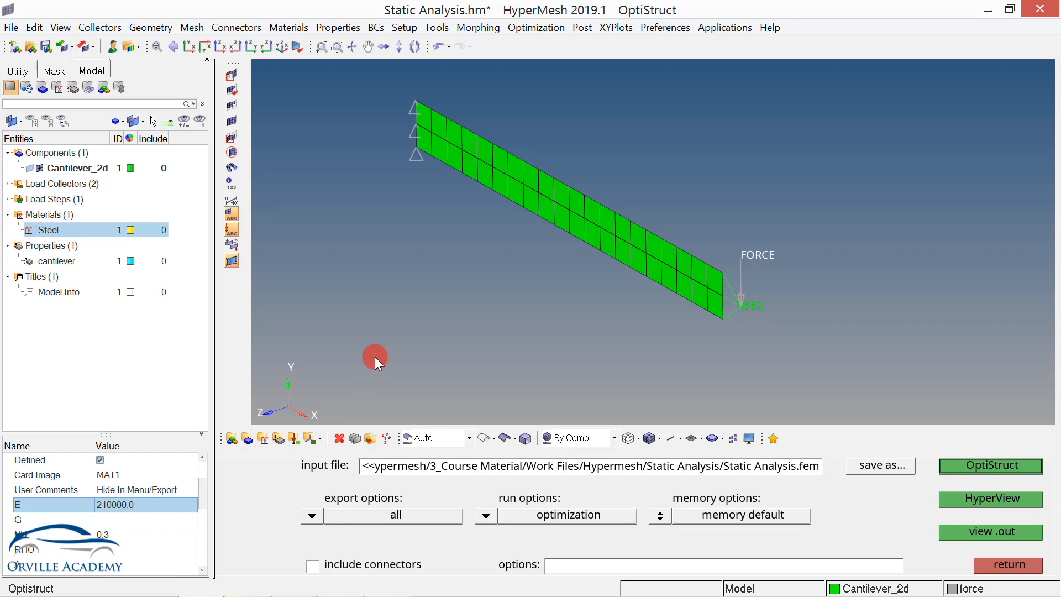
- Save the model and rerun the OptiStruct analysis, overwriting the existing Static Analysis.fem file
click(46, 47)
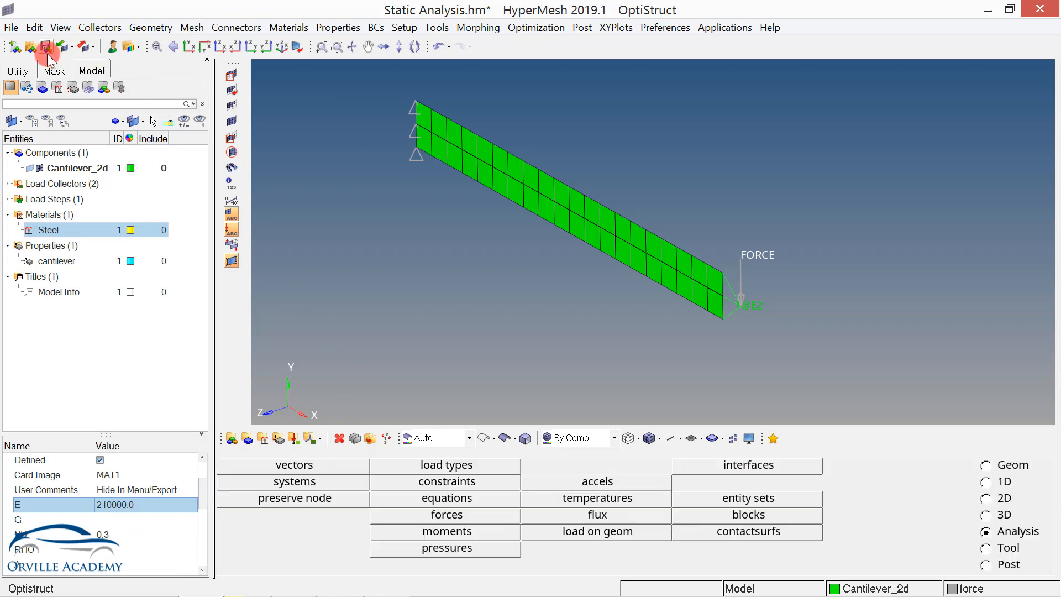
click(901, 564)
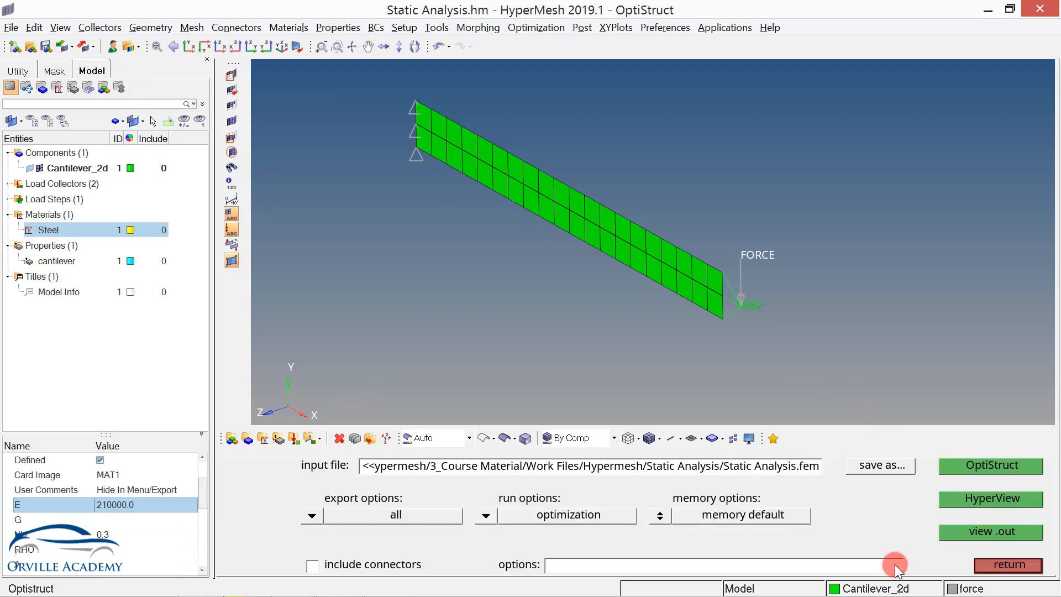
click(977, 463)
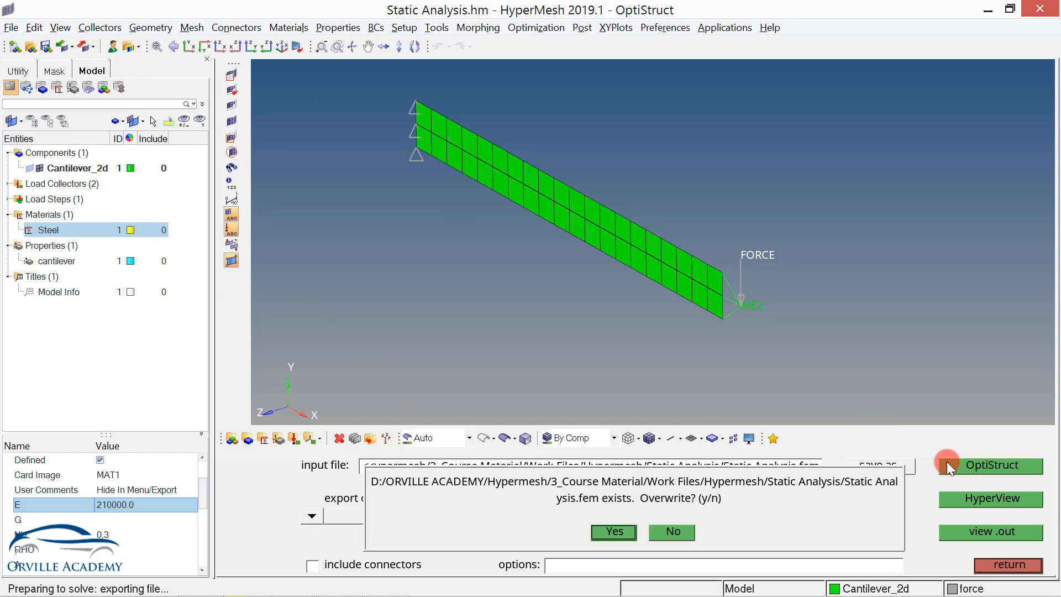
click(614, 531)
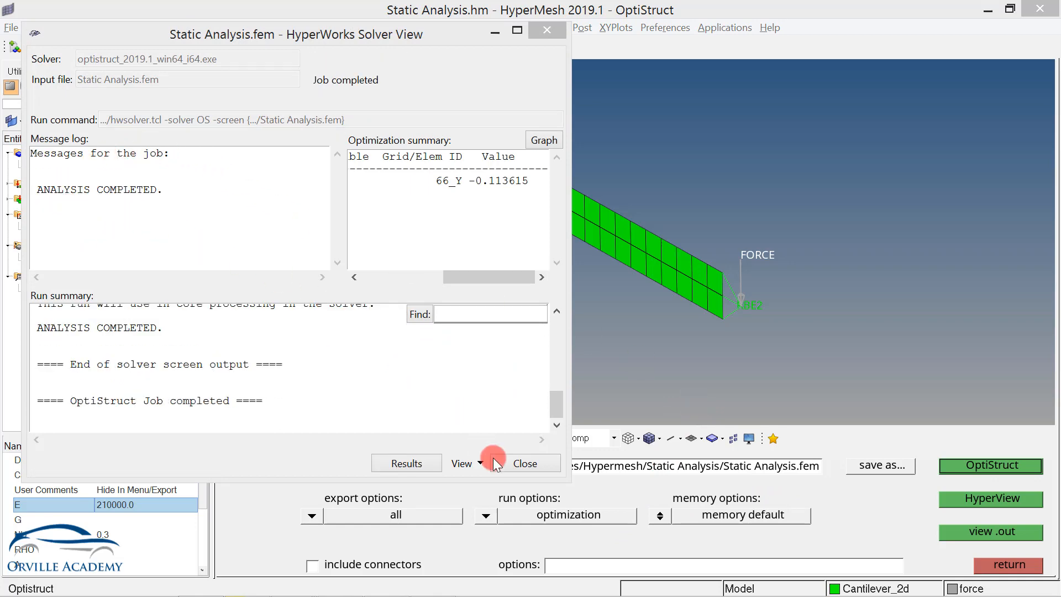
click(515, 465)
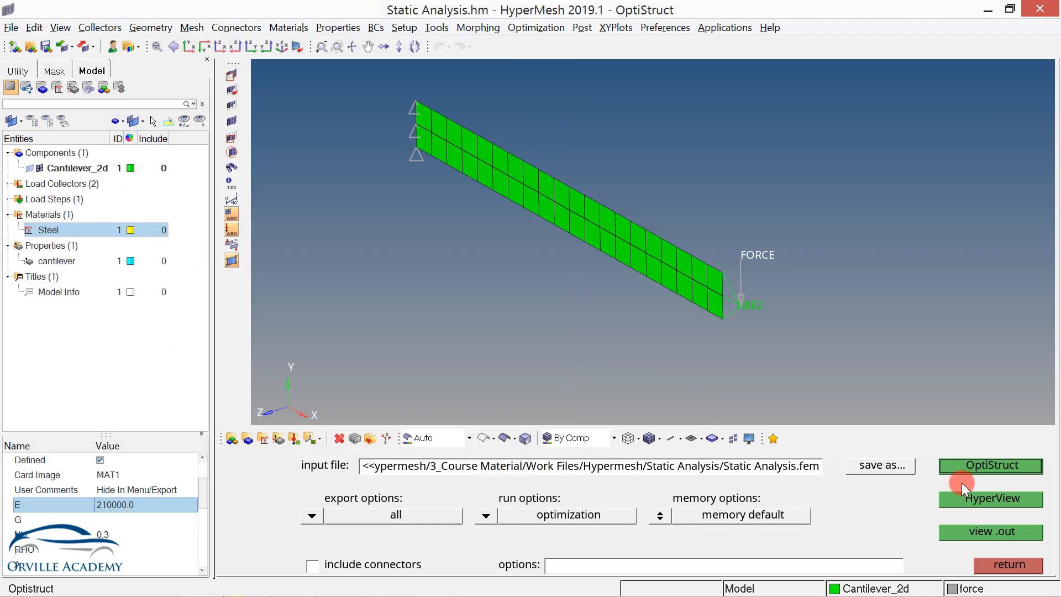
- Open the results in HyperView and contour the displacement magnitude on the beam in the XY plane view
click(980, 503)
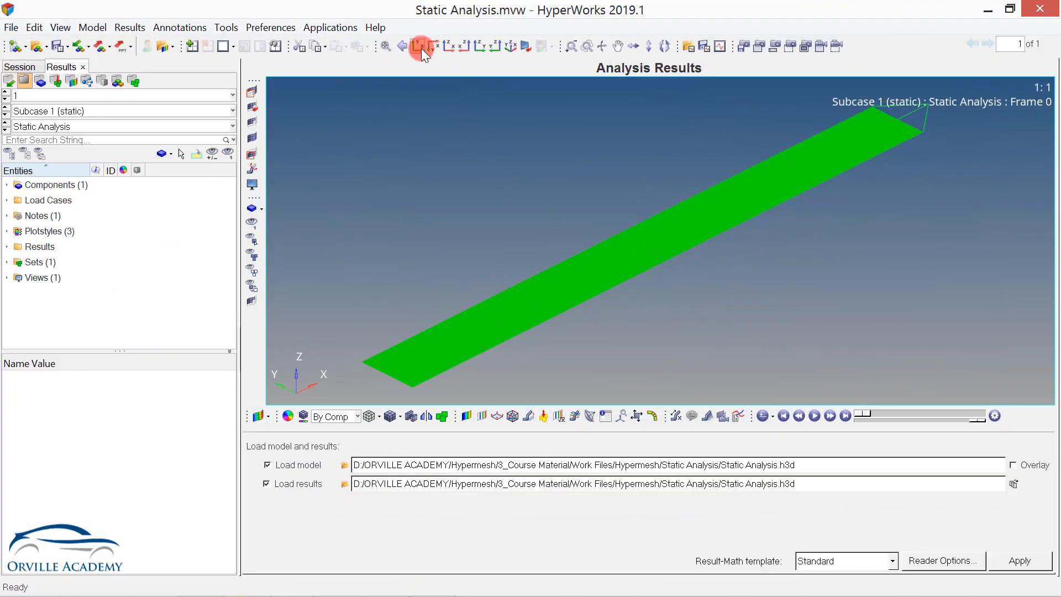
click(419, 47)
click(466, 415)
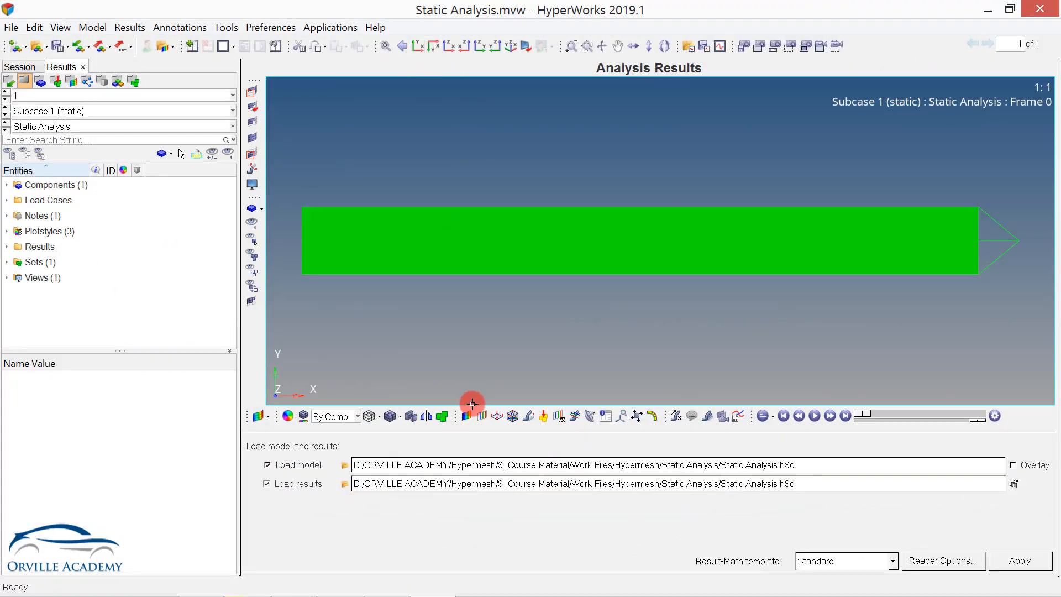
click(449, 458)
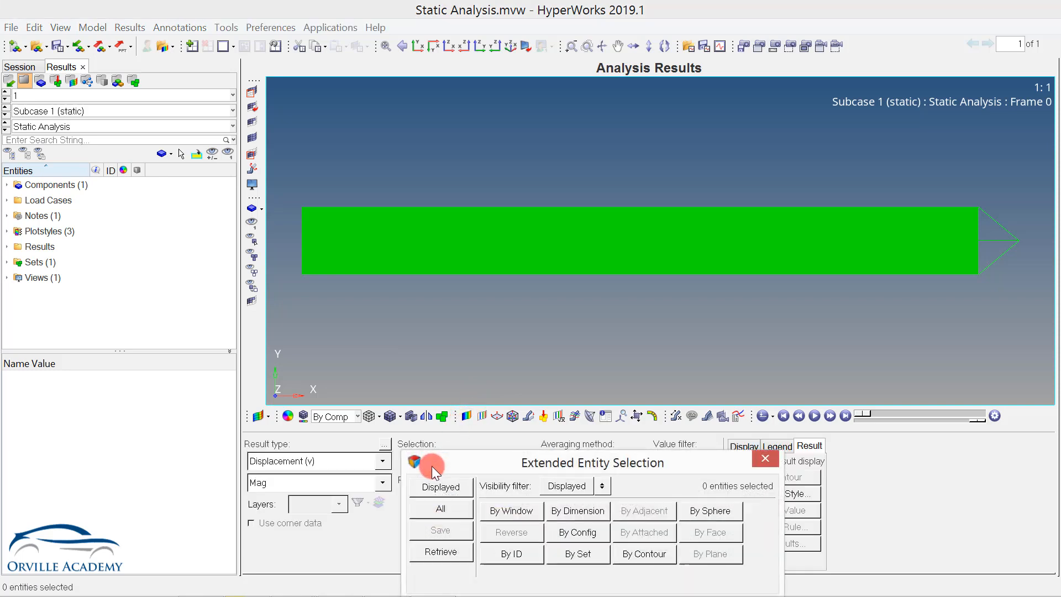
click(439, 420)
click(685, 560)
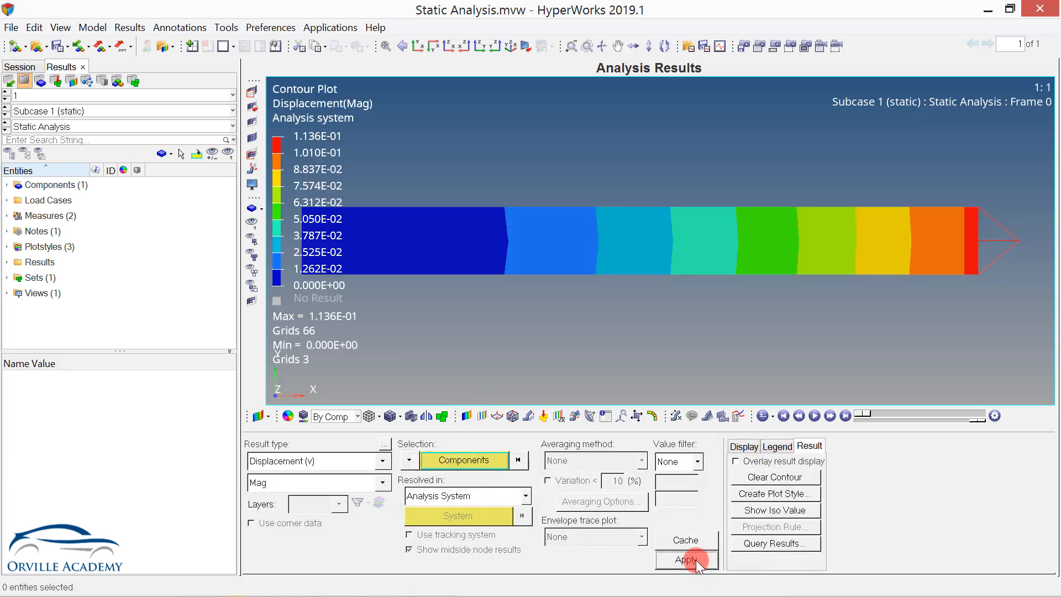
- Change the contour legend to Fixed numeric format with precision 2 and turn off its minimum value
click(777, 446)
click(773, 532)
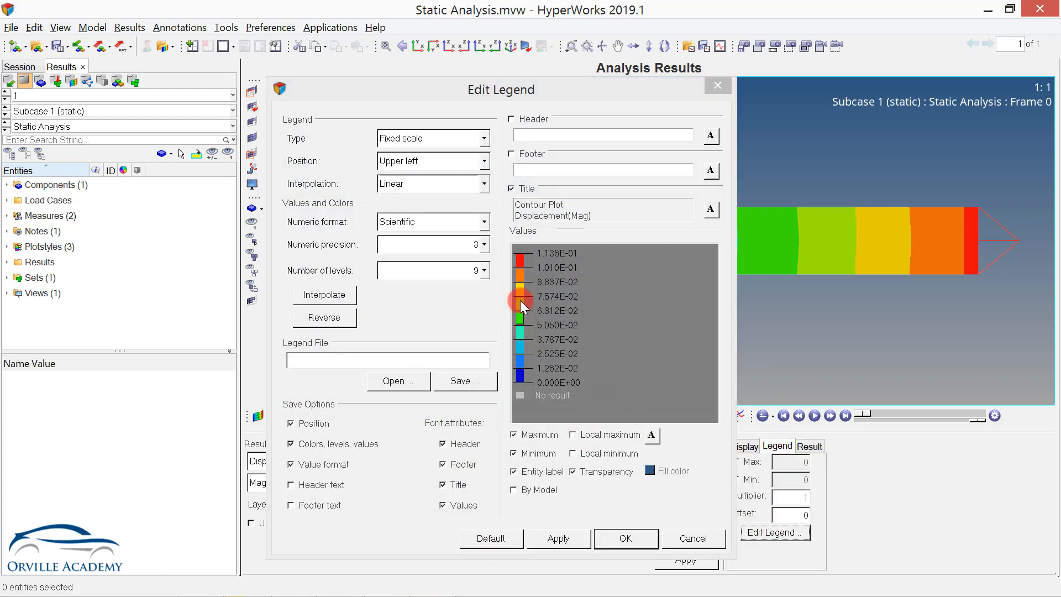
click(403, 218)
click(403, 260)
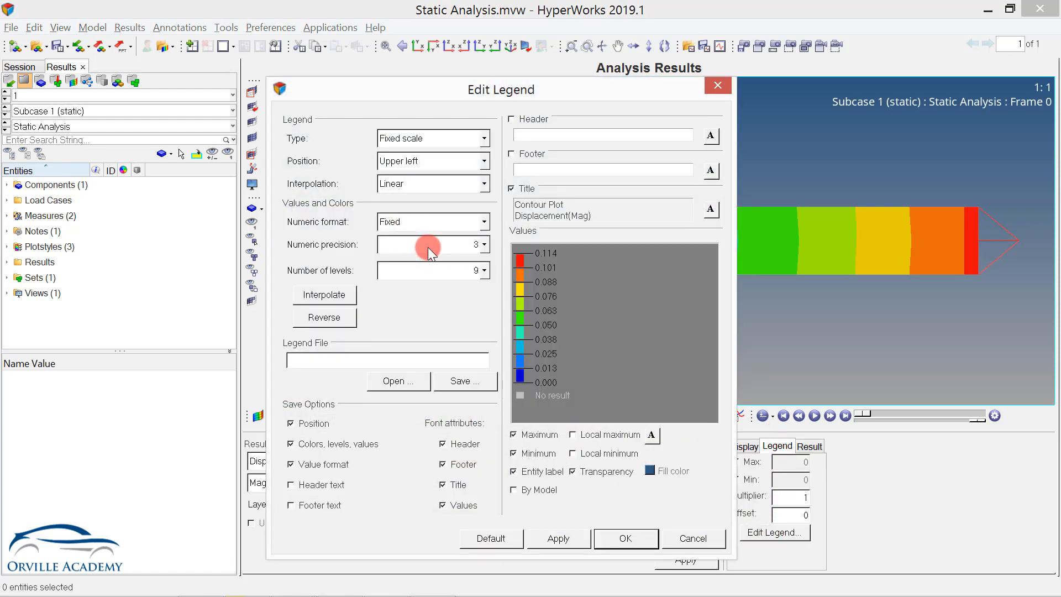
click(428, 247)
click(397, 273)
click(525, 457)
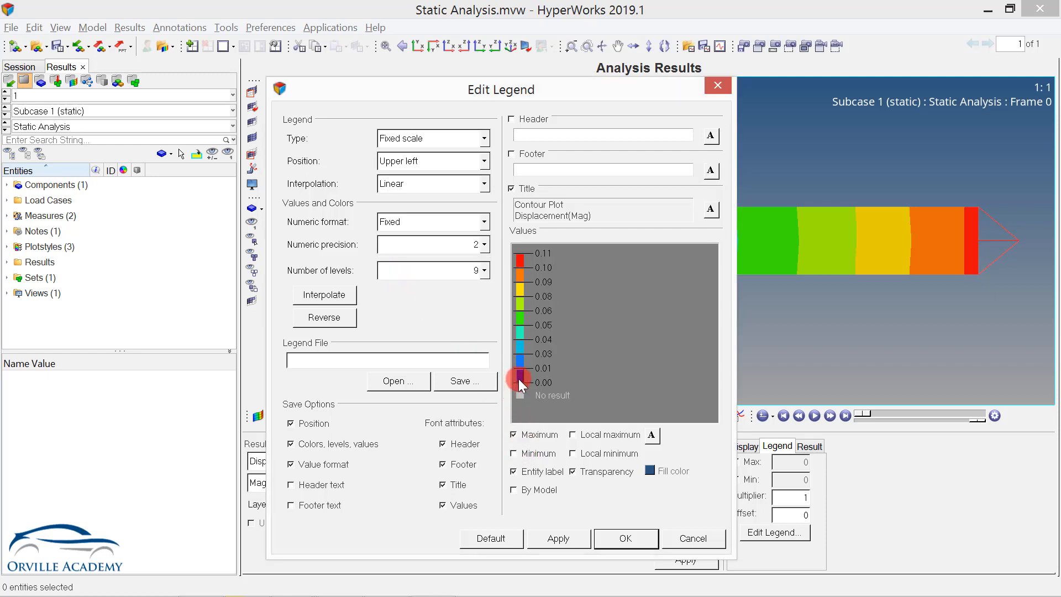
click(559, 539)
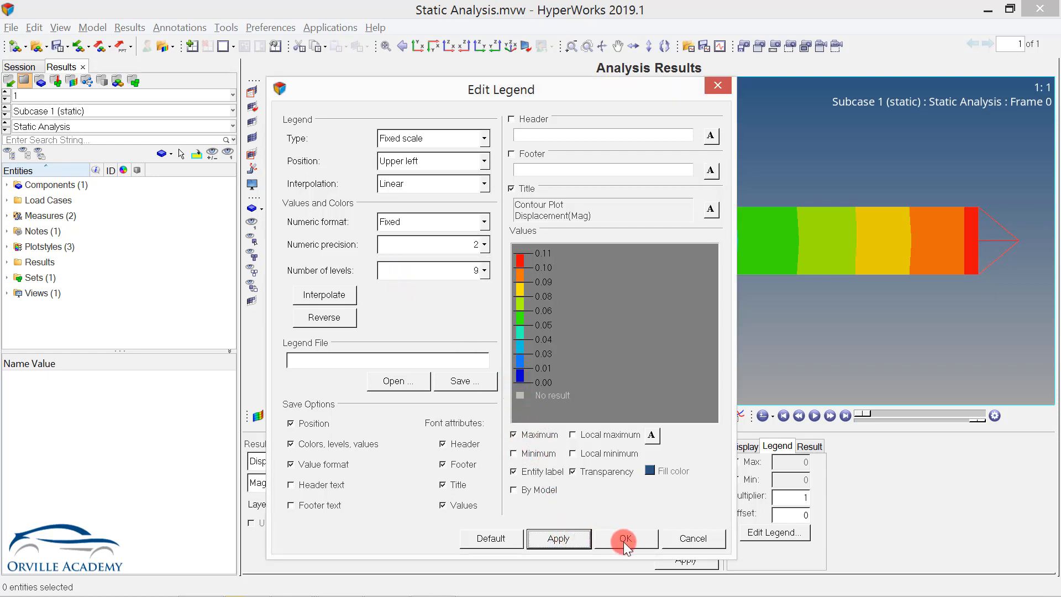
click(623, 539)
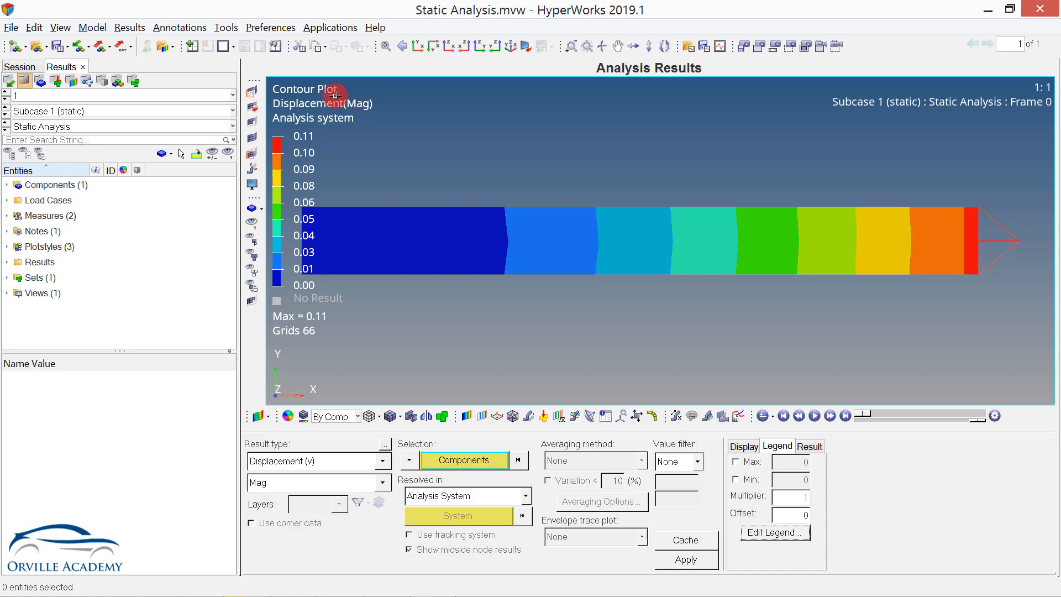
- Contour the von Mises Element Stresses (2D & 3D) with Max layers on the displayed components
click(346, 460)
click(325, 488)
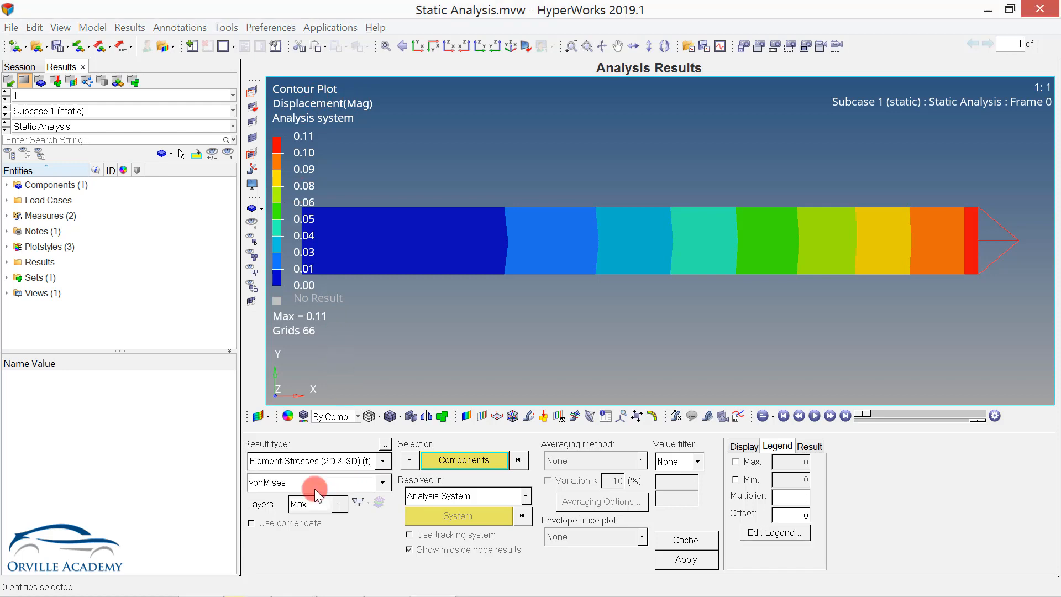
click(457, 471)
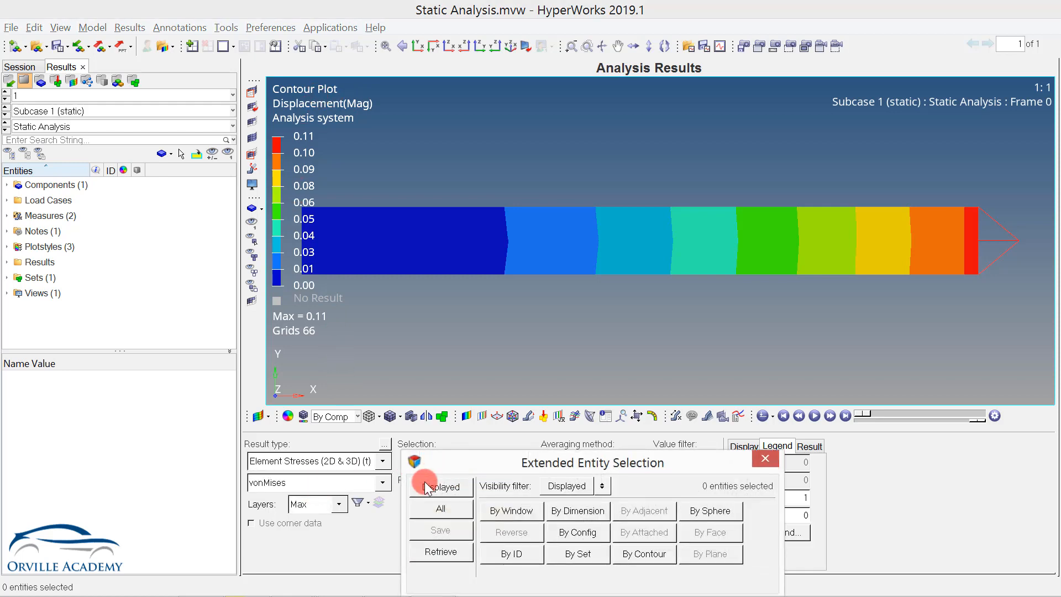
click(440, 485)
click(684, 559)
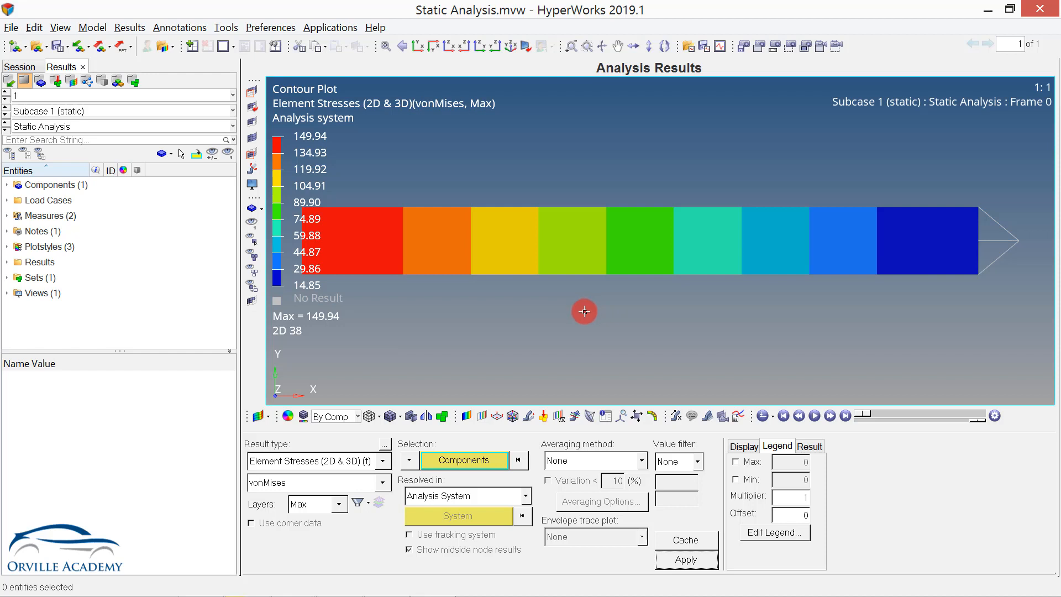
- Show the mesh lines on the beam and query the contour stress of the two elements at the fixed end
click(395, 415)
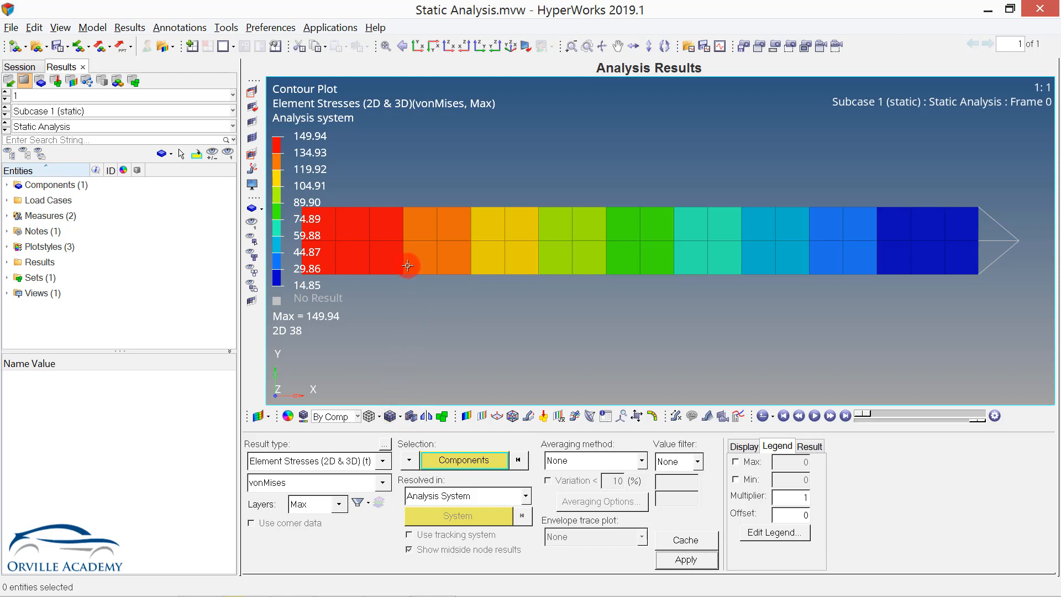
ctrl+right_drag(418, 259, 577, 280)
scroll(481, 254, up, 3)
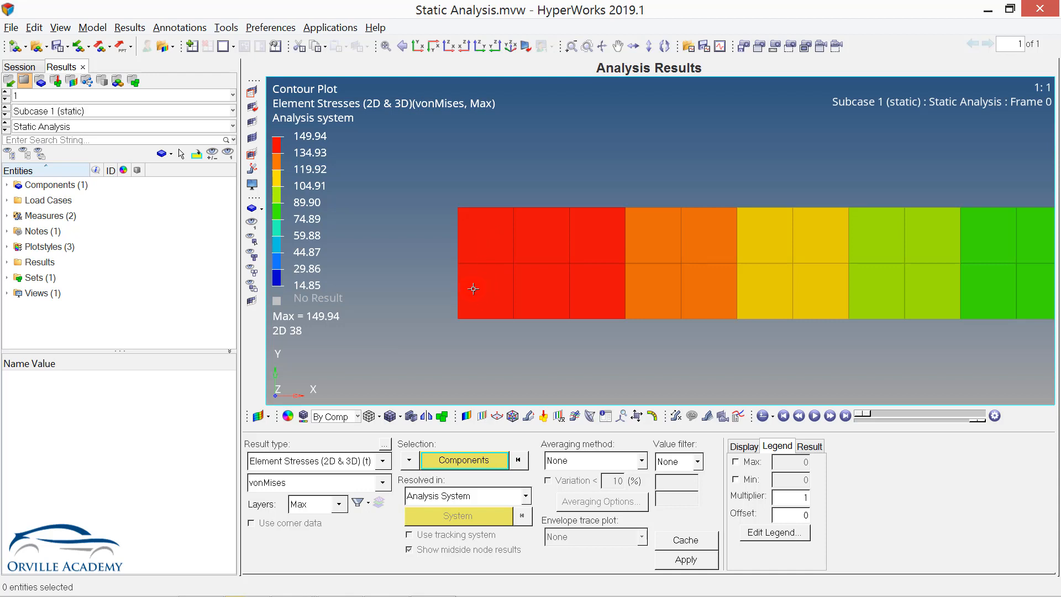
click(807, 446)
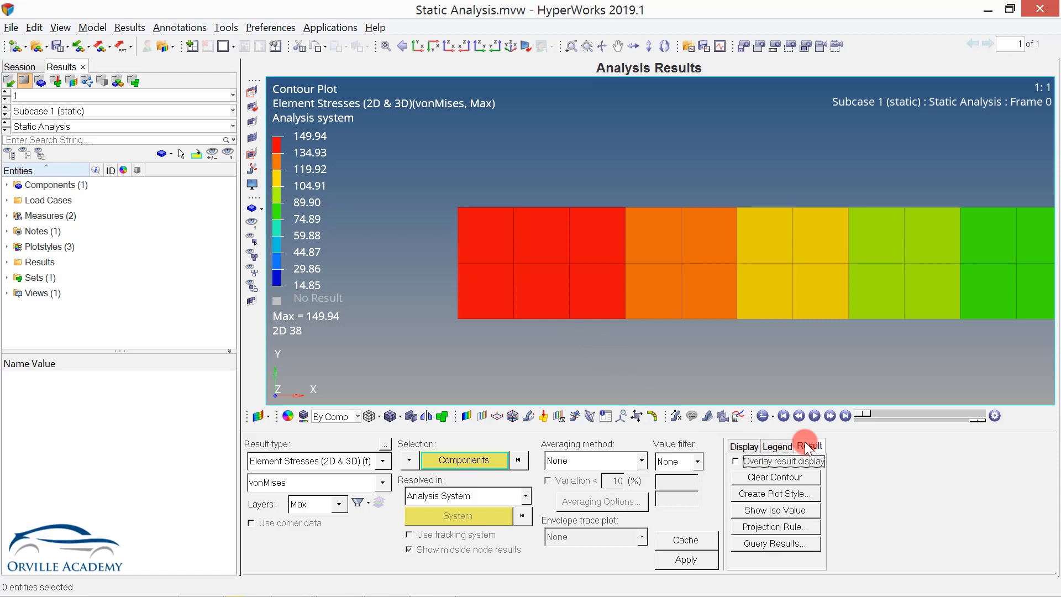
click(753, 546)
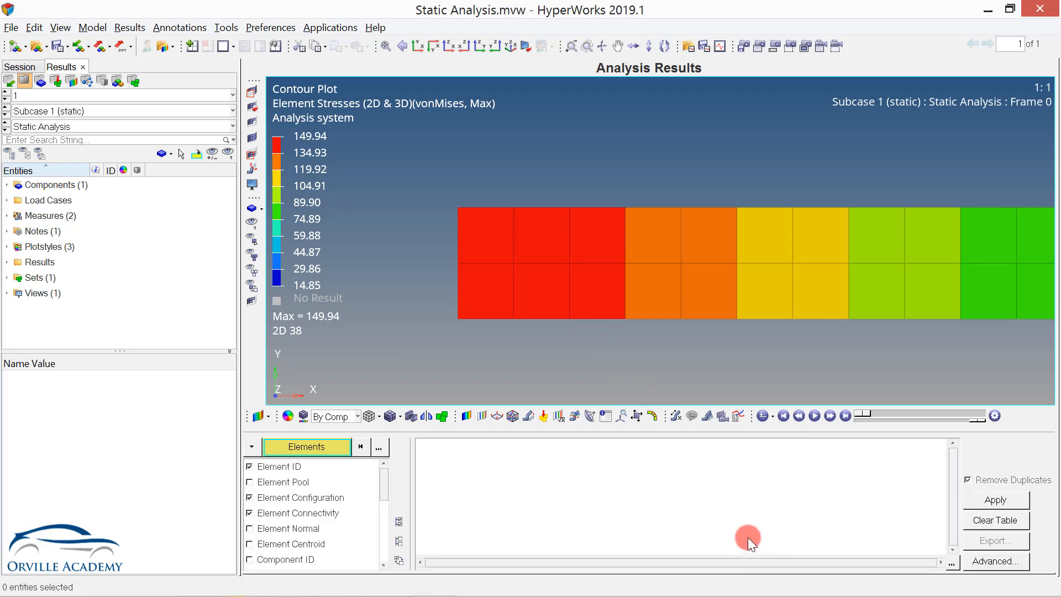
click(491, 236)
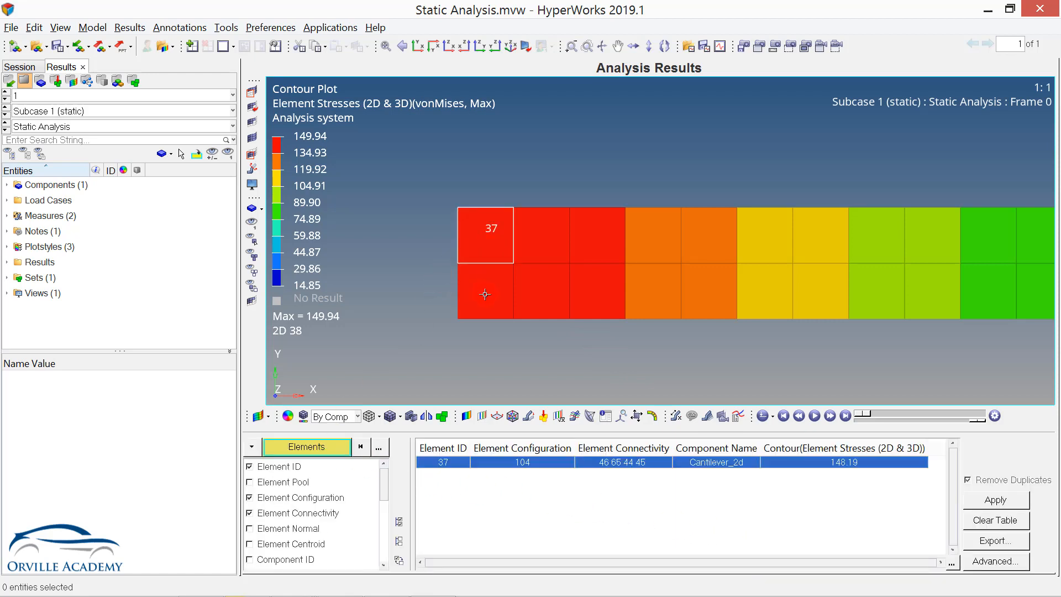
click(486, 294)
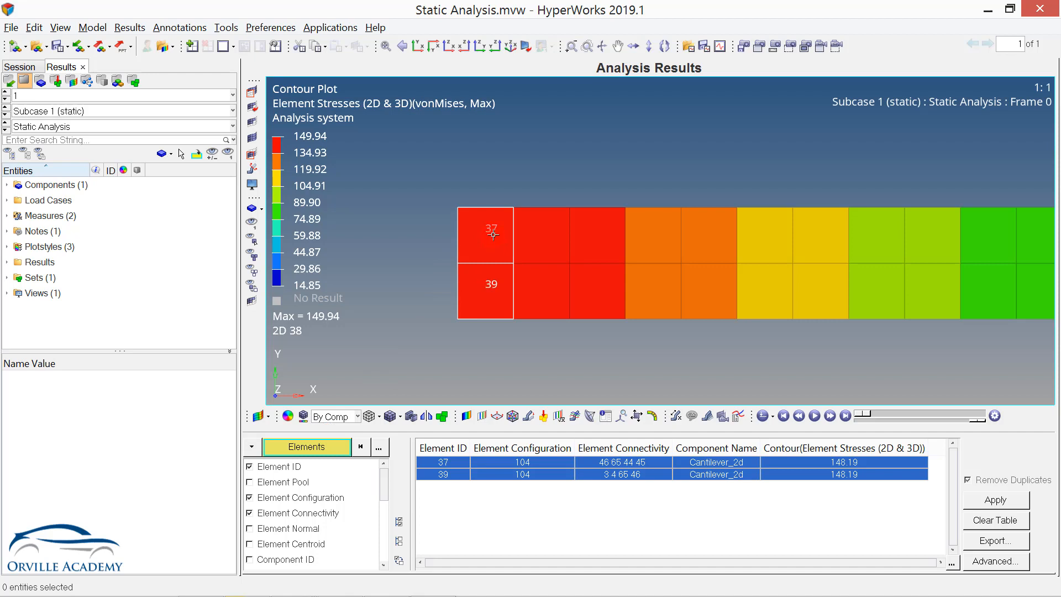
click(476, 216)
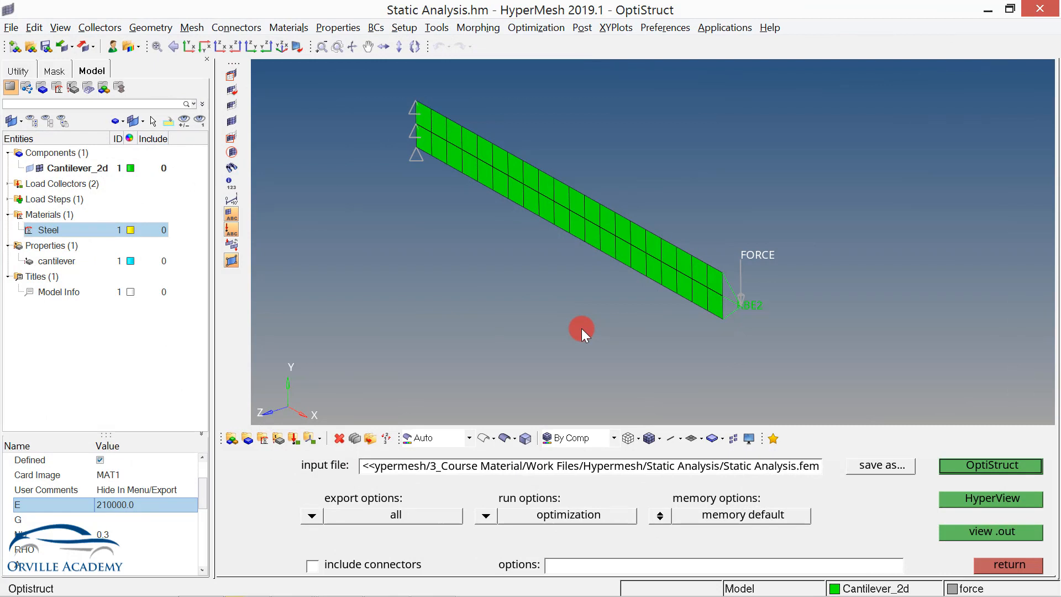
- In HyperMesh, add the GLOBAL_OUTPUT_REQUEST control card and enable its STRESS output
click(984, 560)
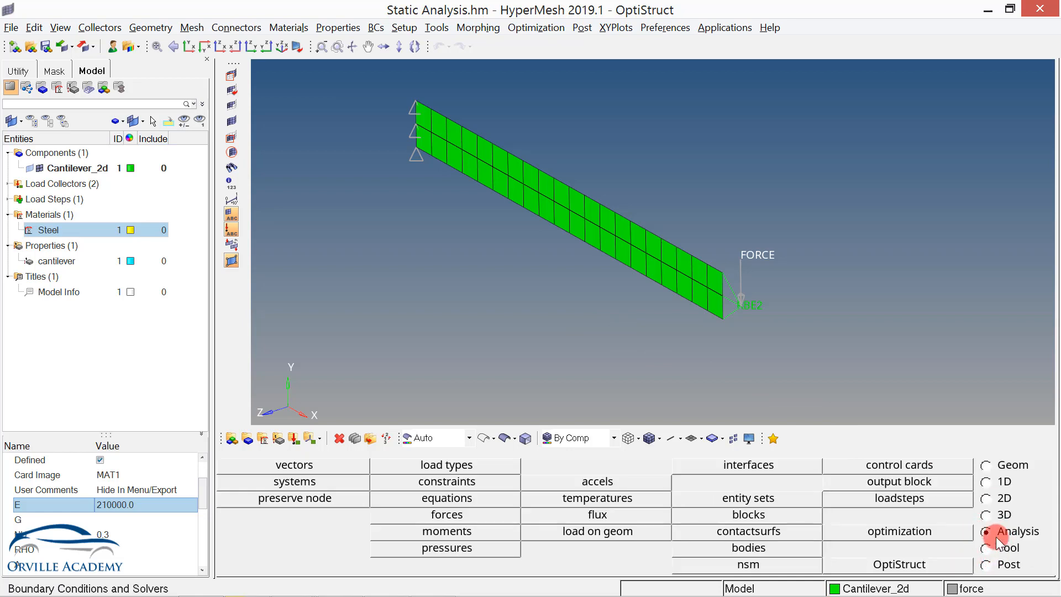
click(945, 465)
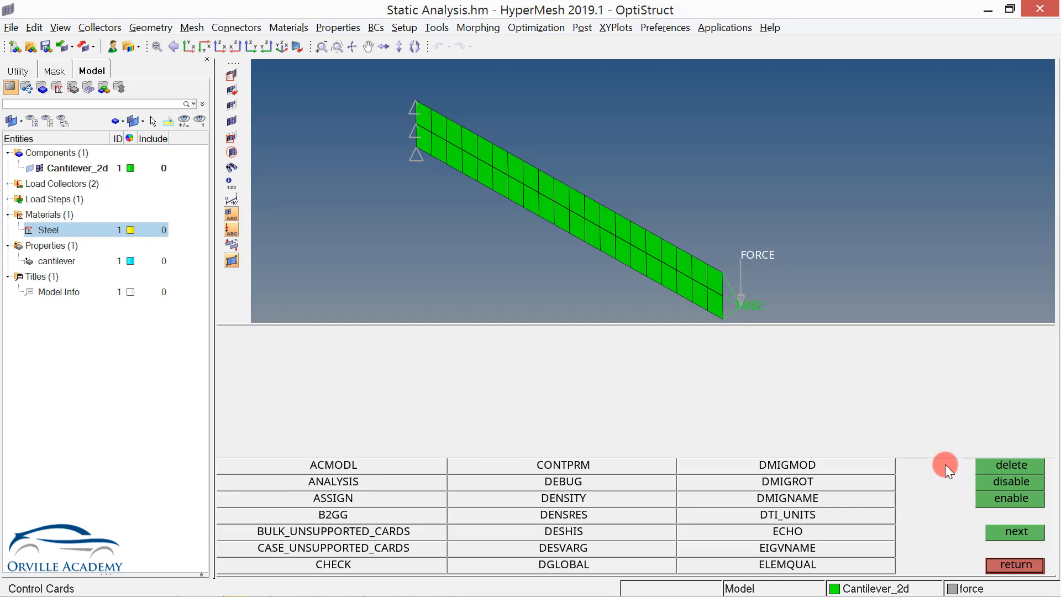
click(1006, 531)
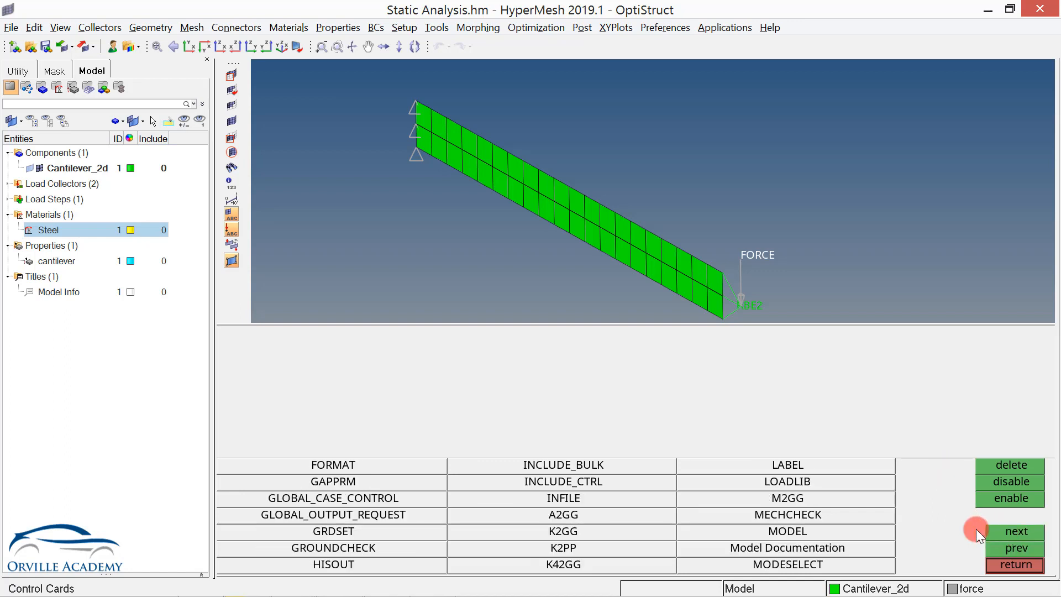
click(376, 514)
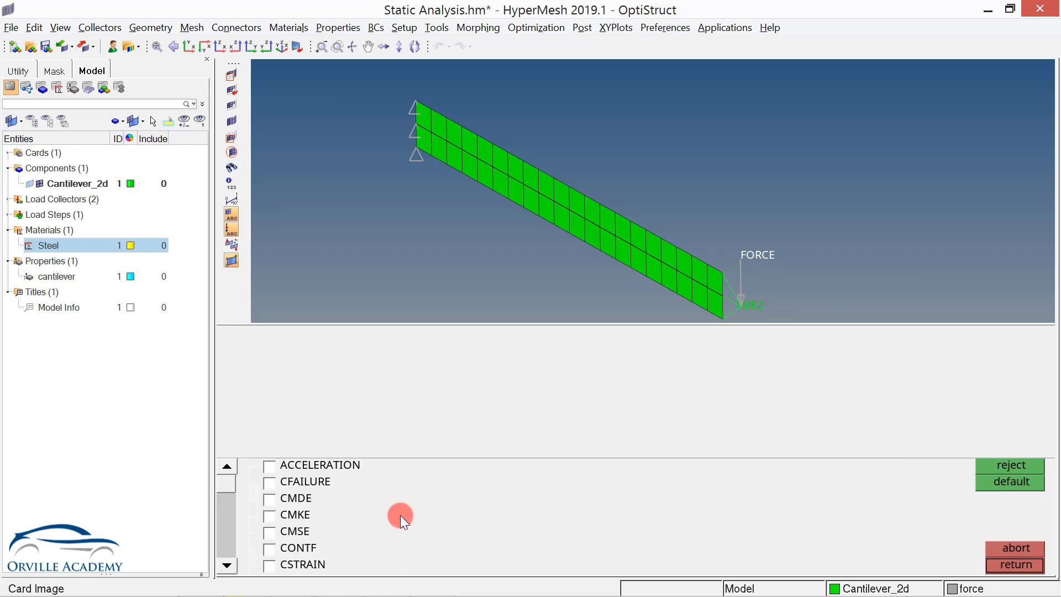
click(227, 565)
click(227, 564)
click(227, 564)
click(227, 564)
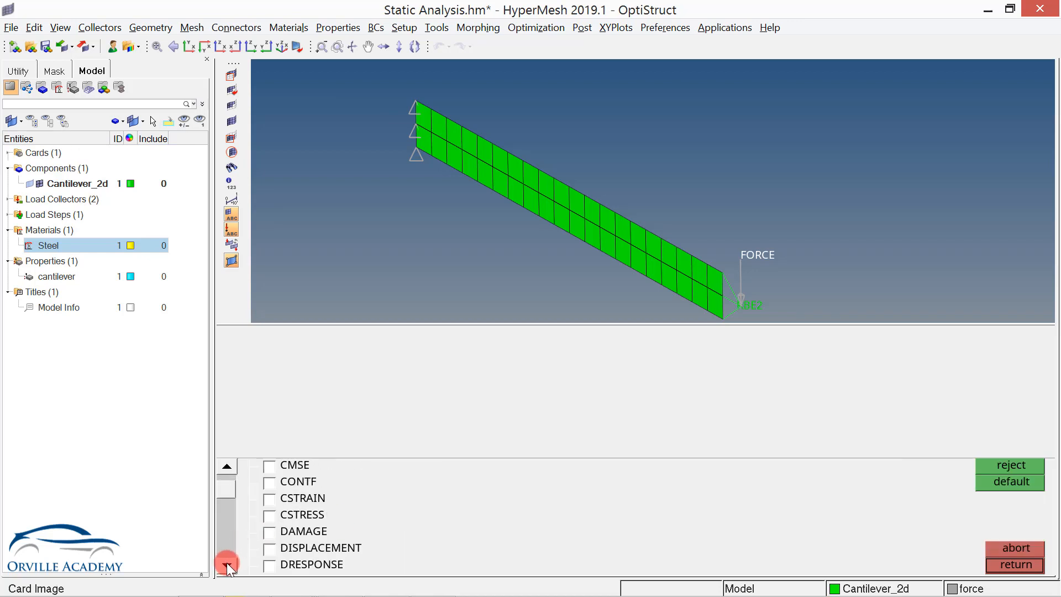
click(226, 564)
click(227, 564)
click(227, 565)
click(226, 564)
drag(226, 495, 258, 533)
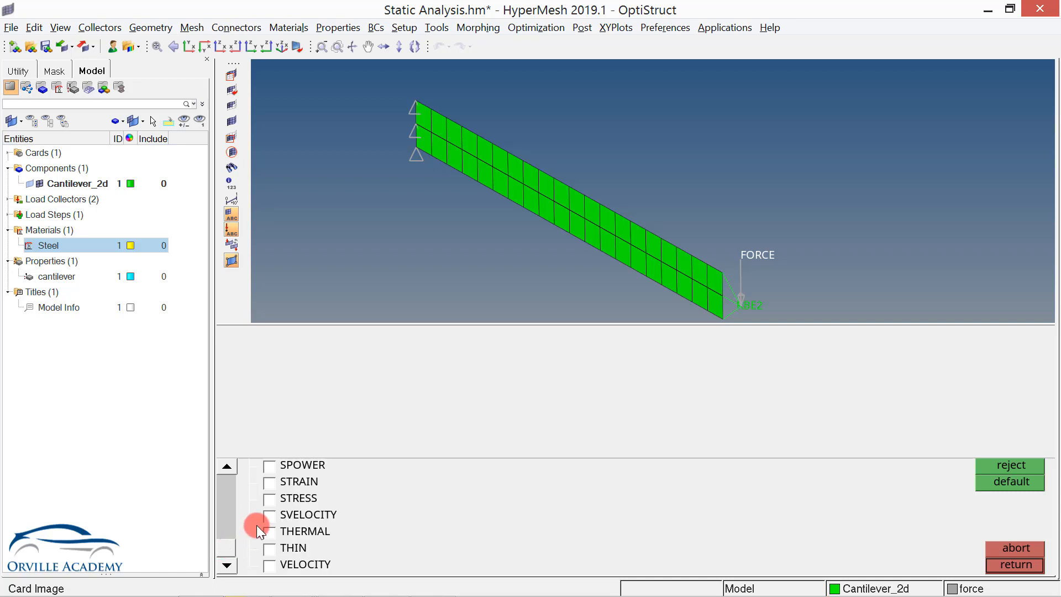
click(269, 500)
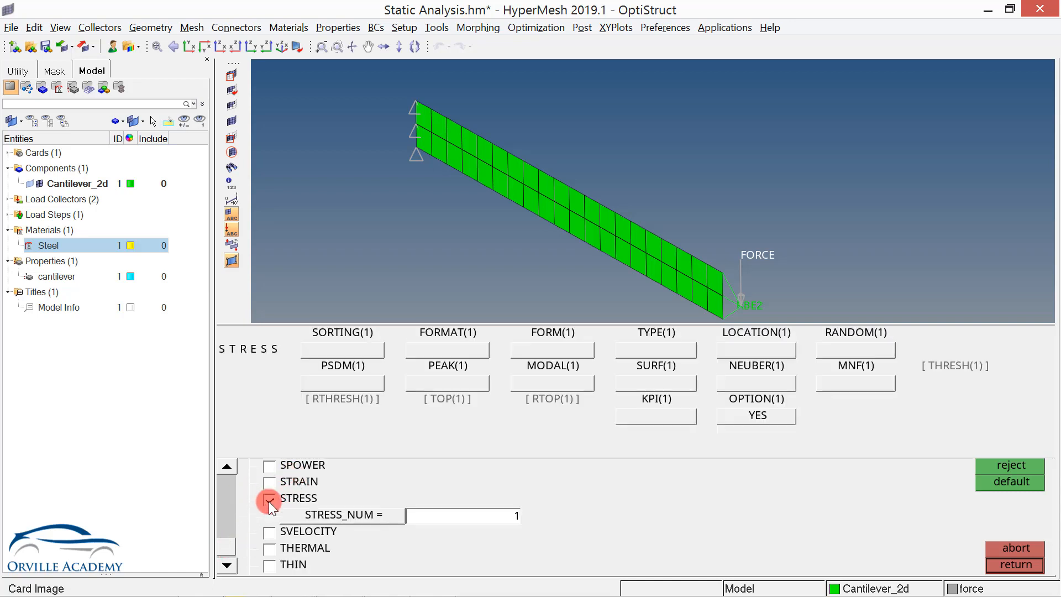
- Set the STRESS output request's location to CORNER and its format to H3D
click(767, 349)
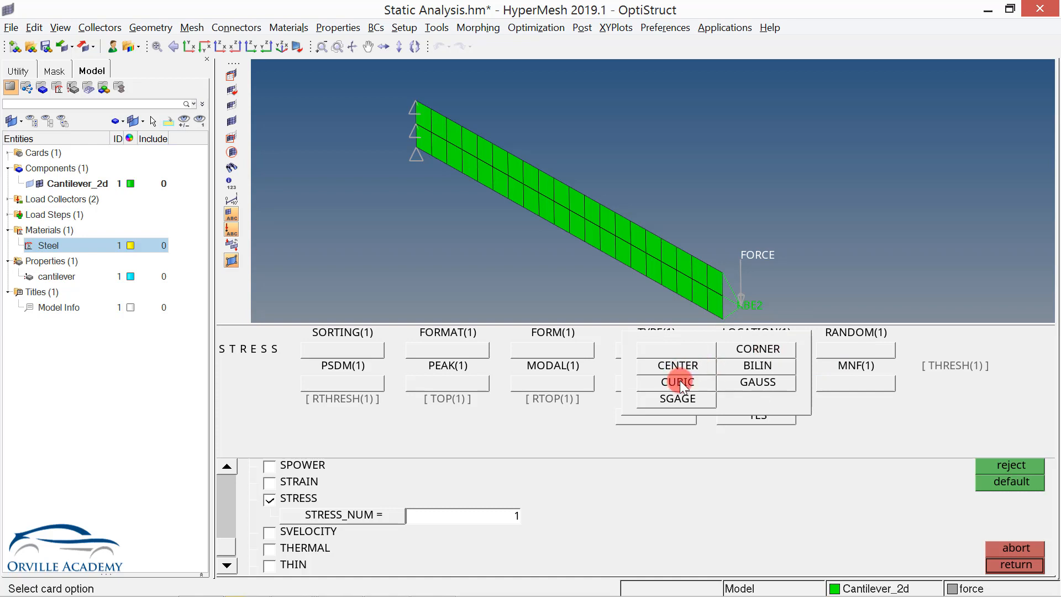
click(764, 352)
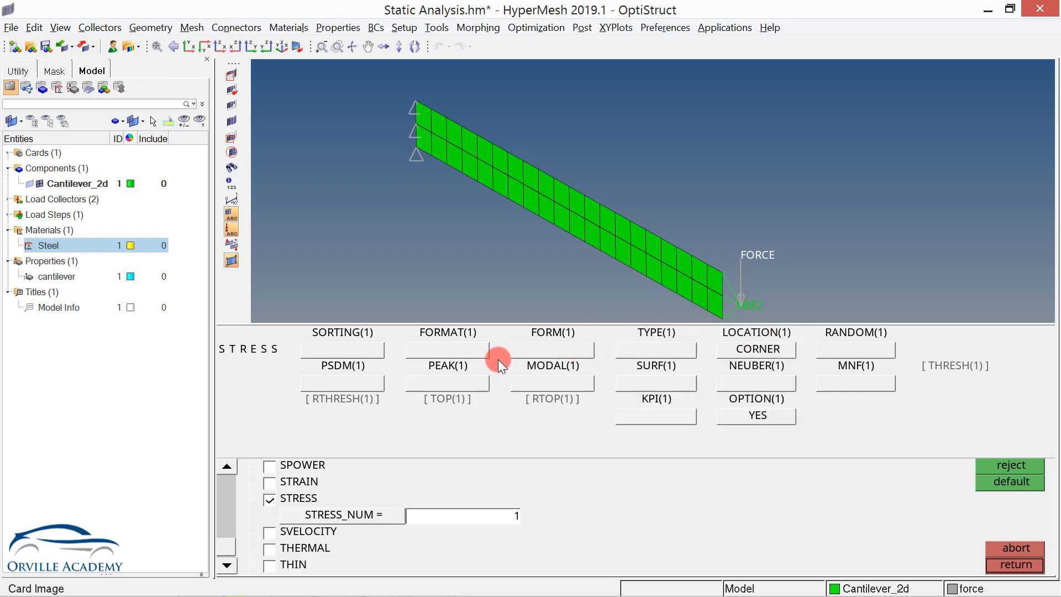
click(481, 350)
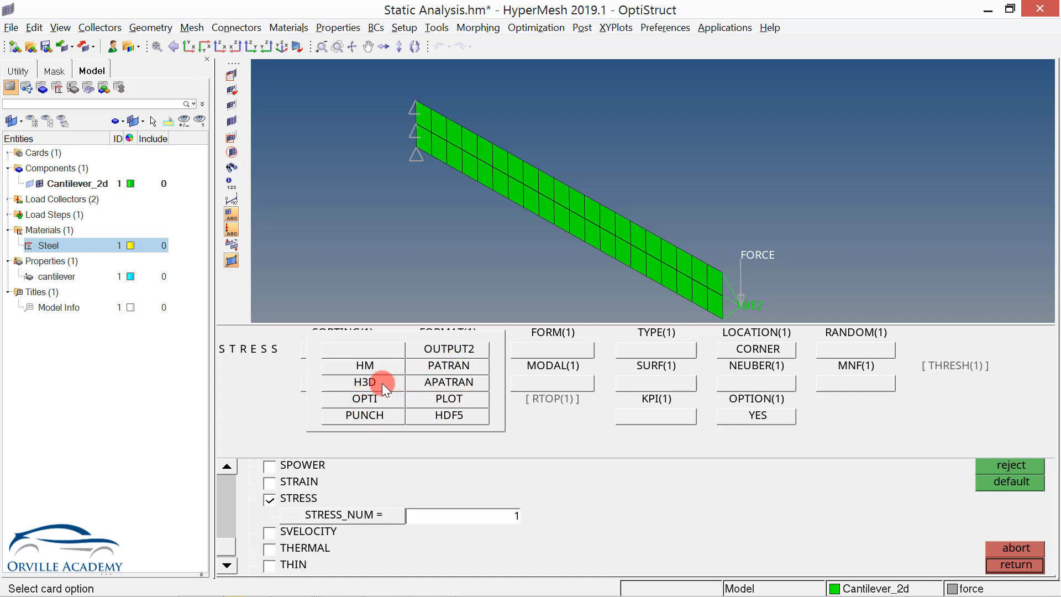
click(365, 382)
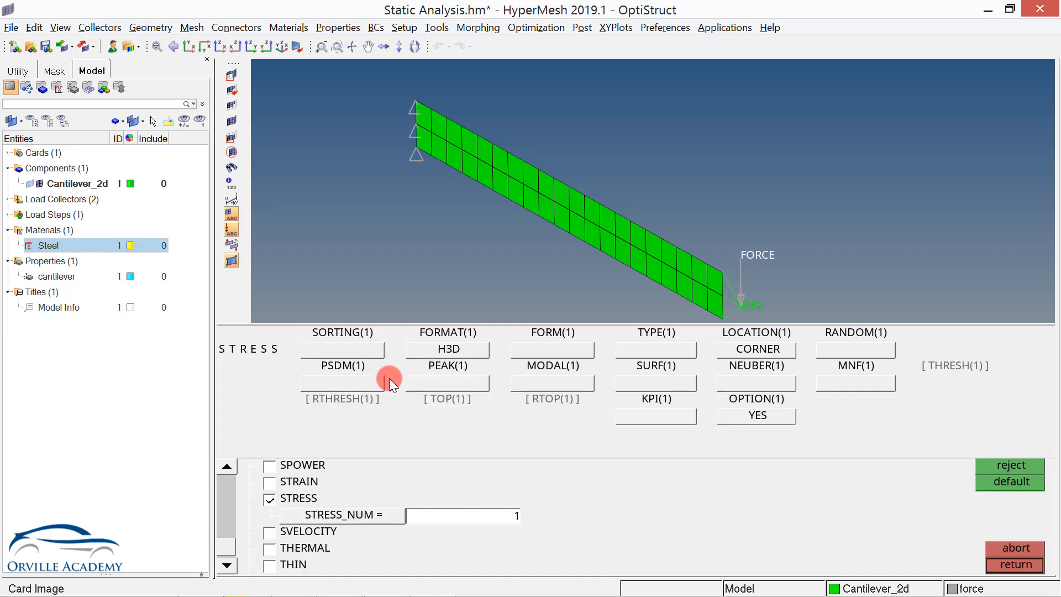
click(992, 565)
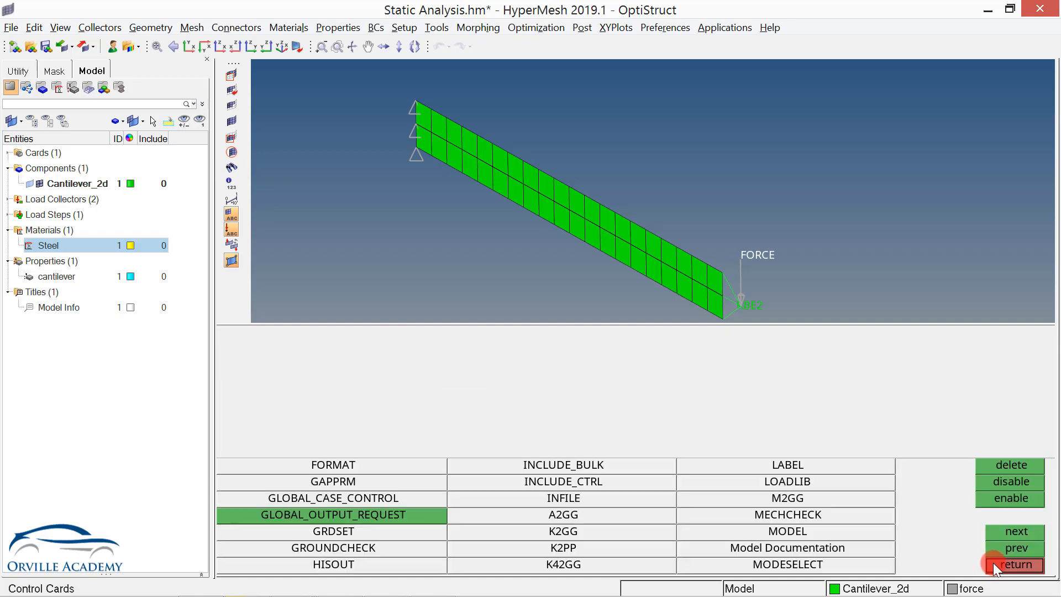
- Add the PARAM control card with AUTOSPC enabled and set to NO
click(1015, 532)
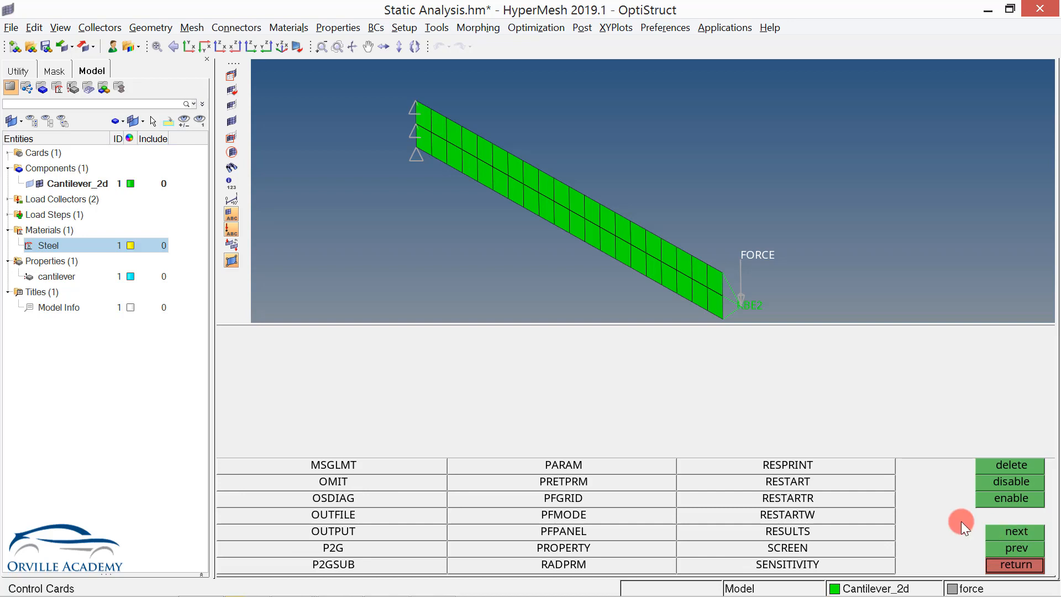
click(559, 465)
click(227, 564)
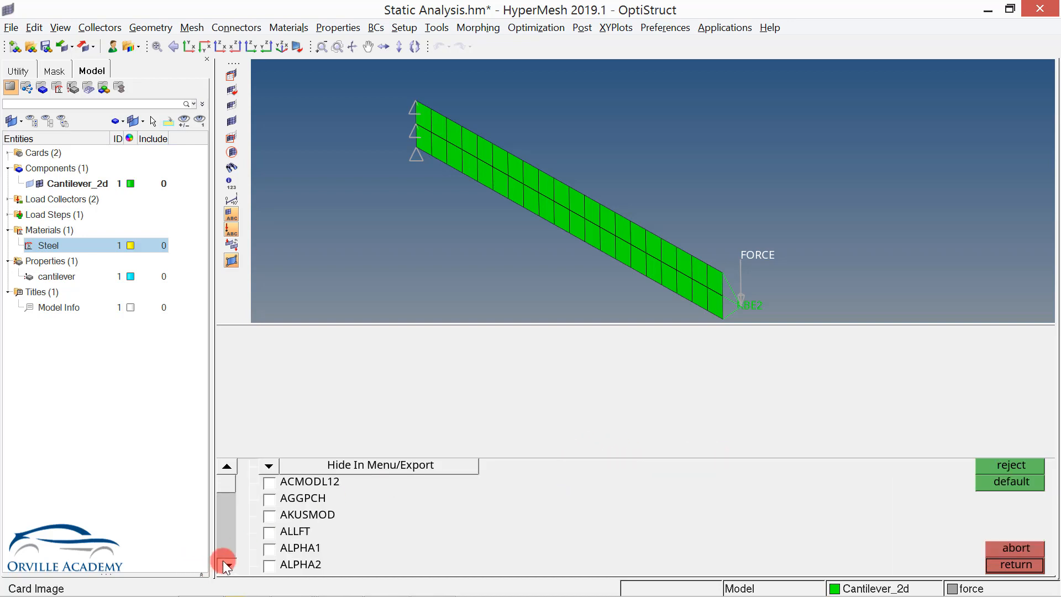
drag(226, 564, 226, 562)
click(269, 548)
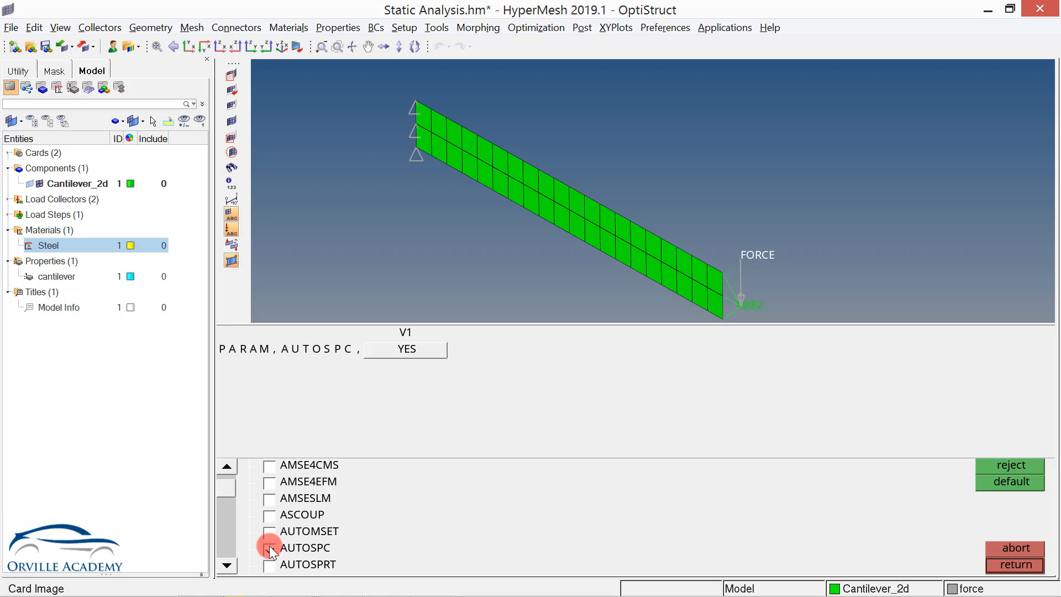
click(409, 353)
click(369, 365)
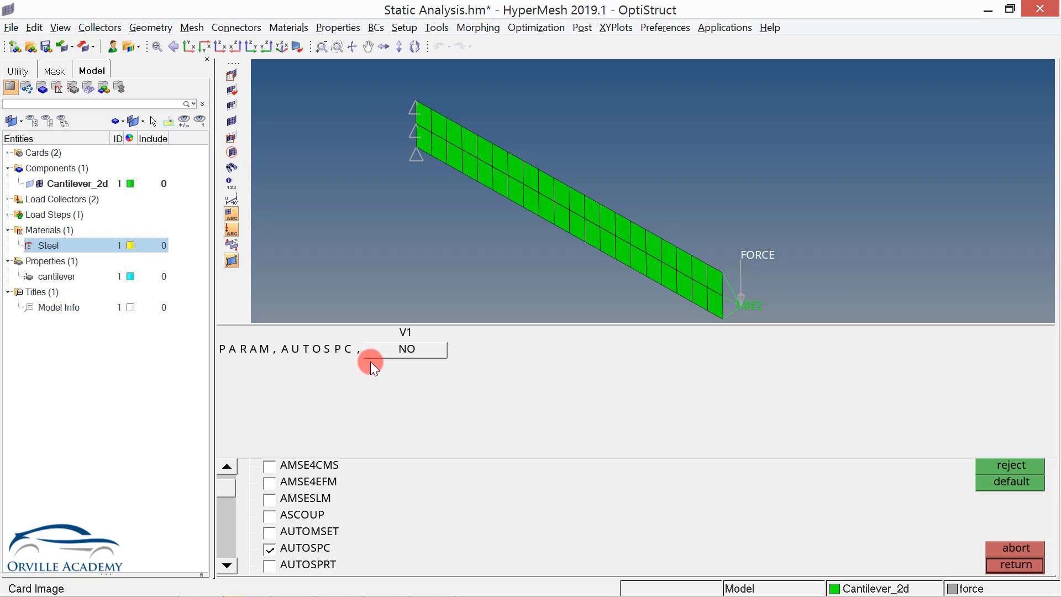
click(997, 566)
click(998, 567)
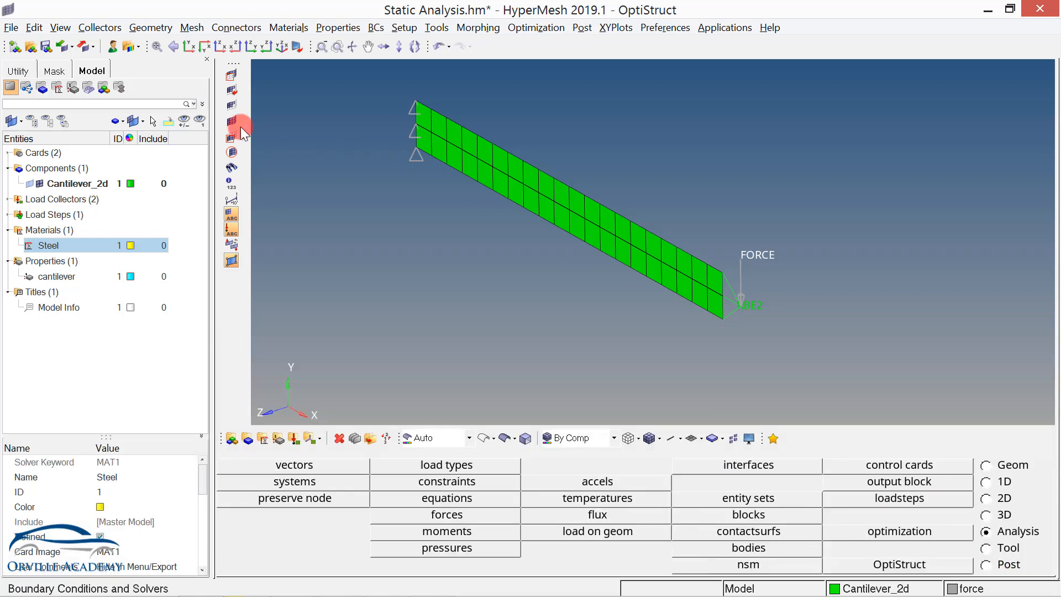
- Save the model and rerun the OptiStruct analysis on Static Analysis.fem
click(46, 46)
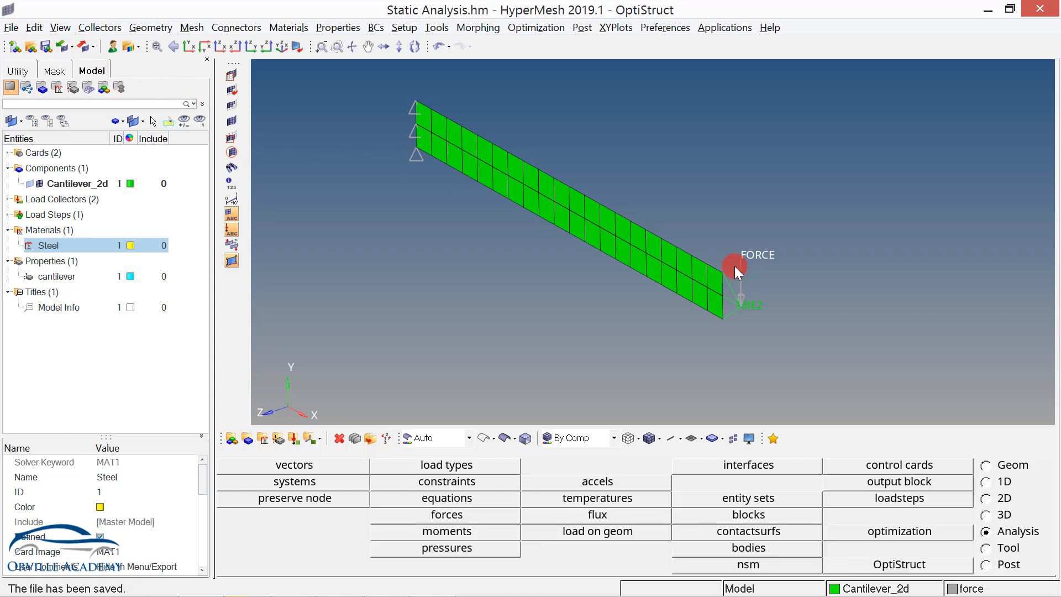
click(943, 563)
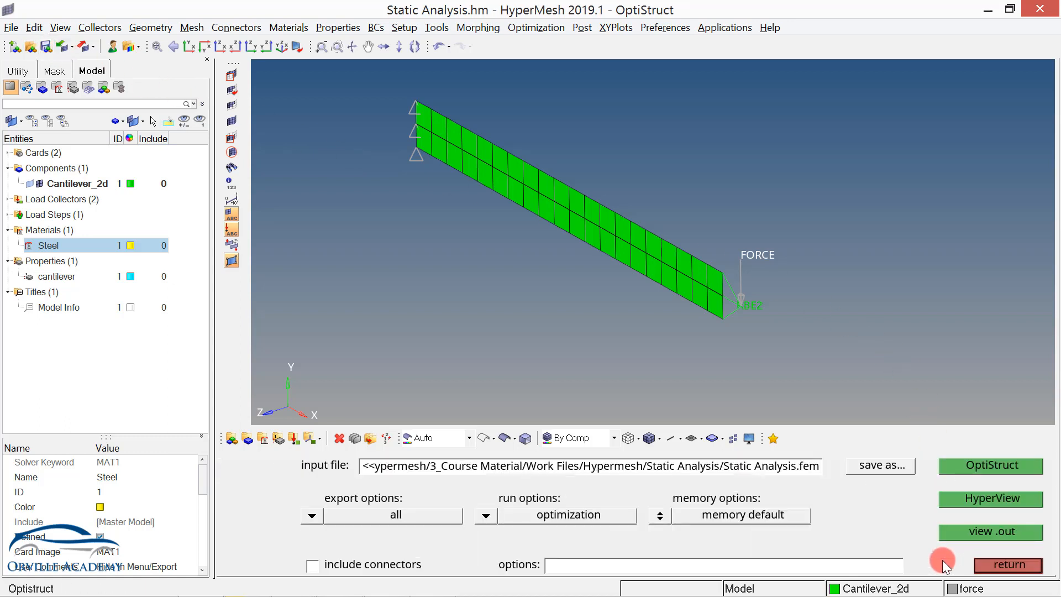
click(998, 467)
click(622, 531)
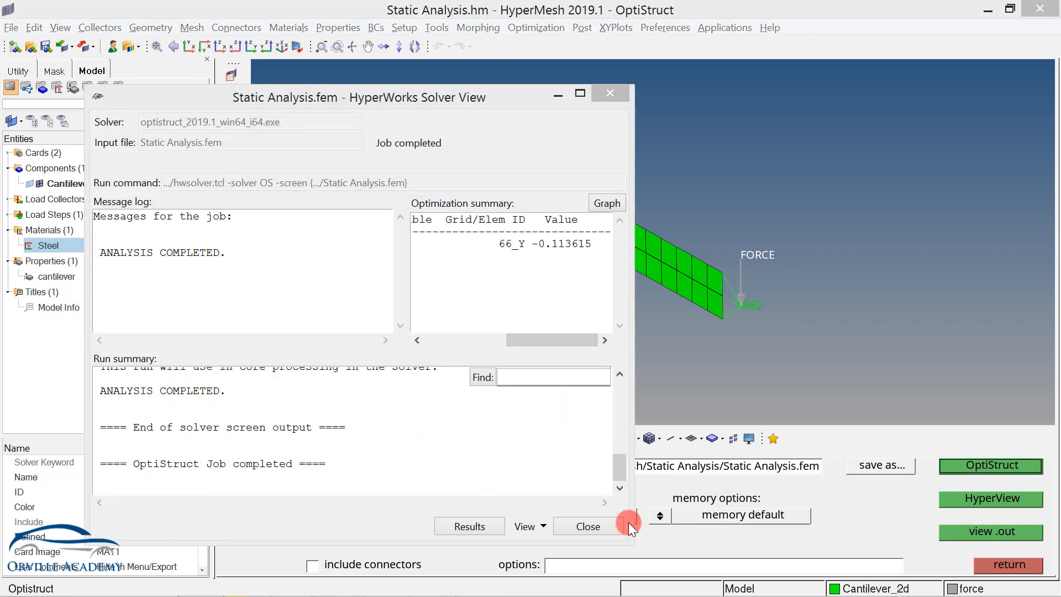
- Open the new results in HyperView and contour the displacement magnitude on the displayed components
click(954, 499)
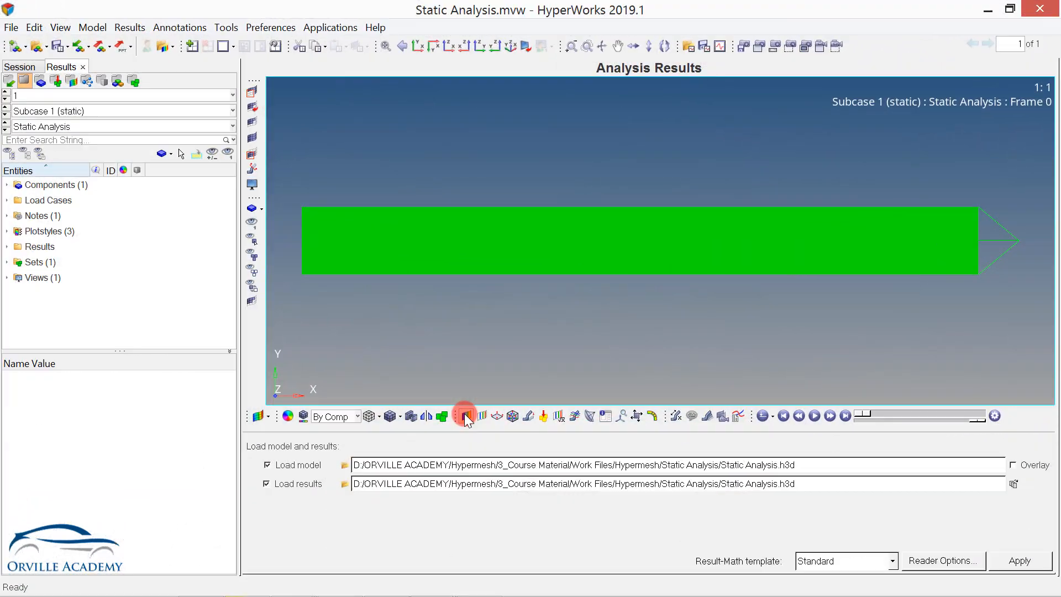
click(459, 460)
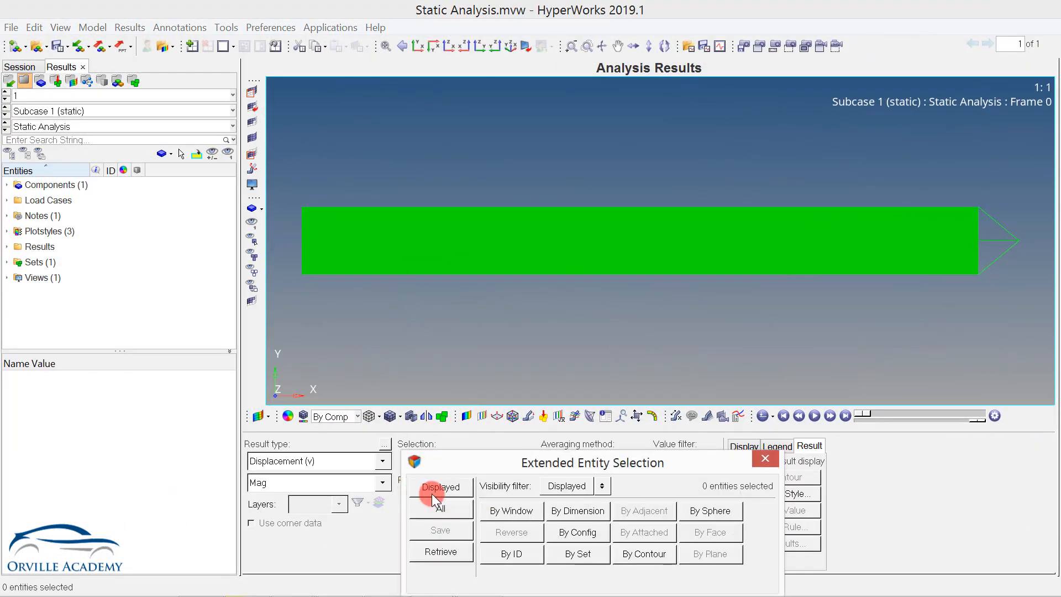
click(673, 490)
click(687, 560)
- Set the contour legend's numeric format to Fixed with a numeric precision of 2
click(777, 446)
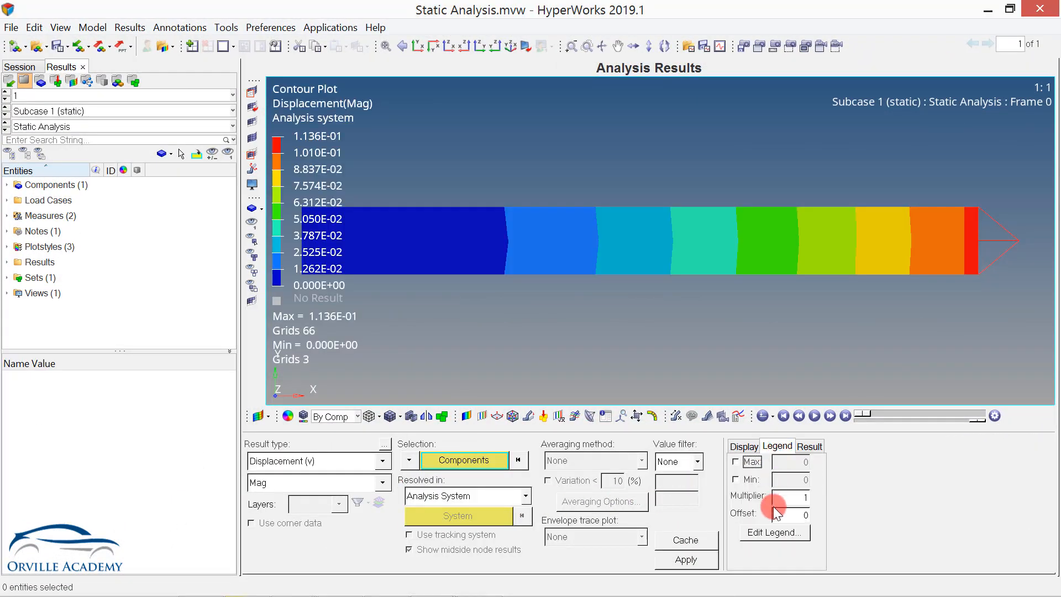
click(775, 532)
click(412, 221)
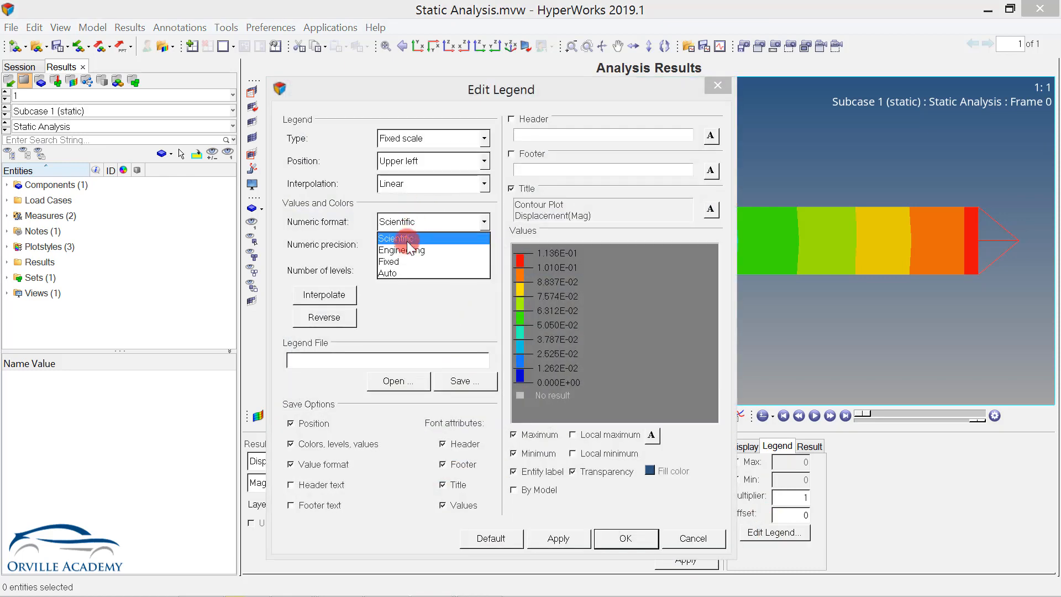
click(402, 259)
click(442, 247)
click(407, 273)
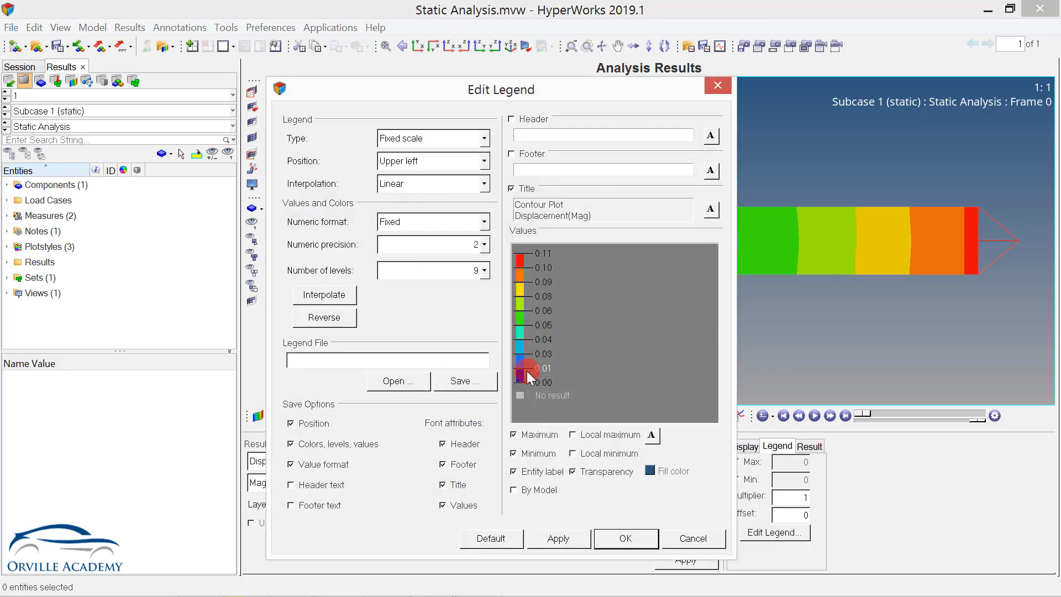
- Recolor the legend's lowest level light gray (RGB 192, 192, 192) and apply the legend edits
click(527, 360)
click(410, 248)
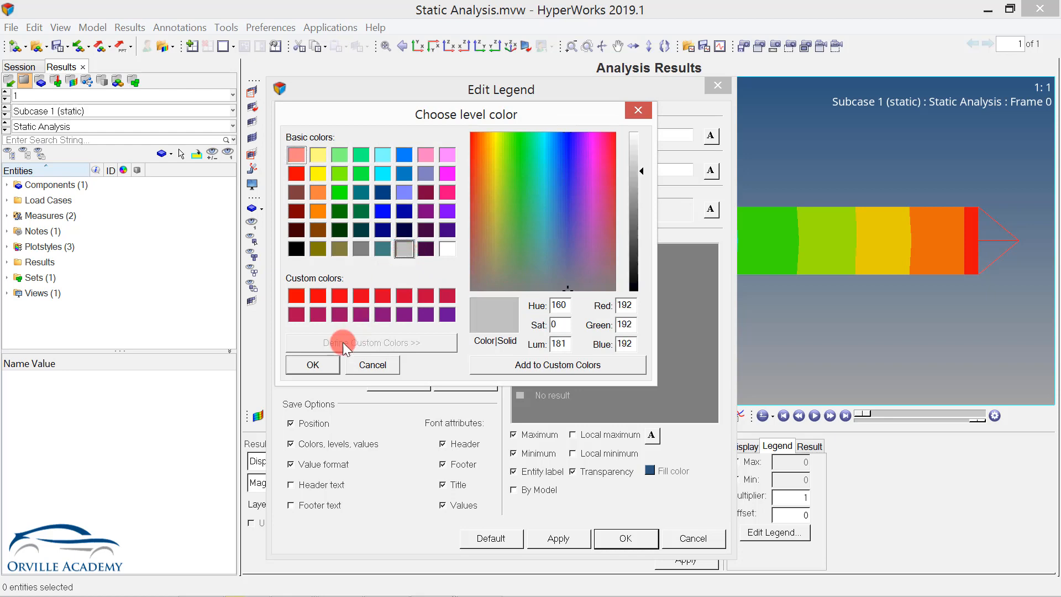
click(313, 364)
click(625, 538)
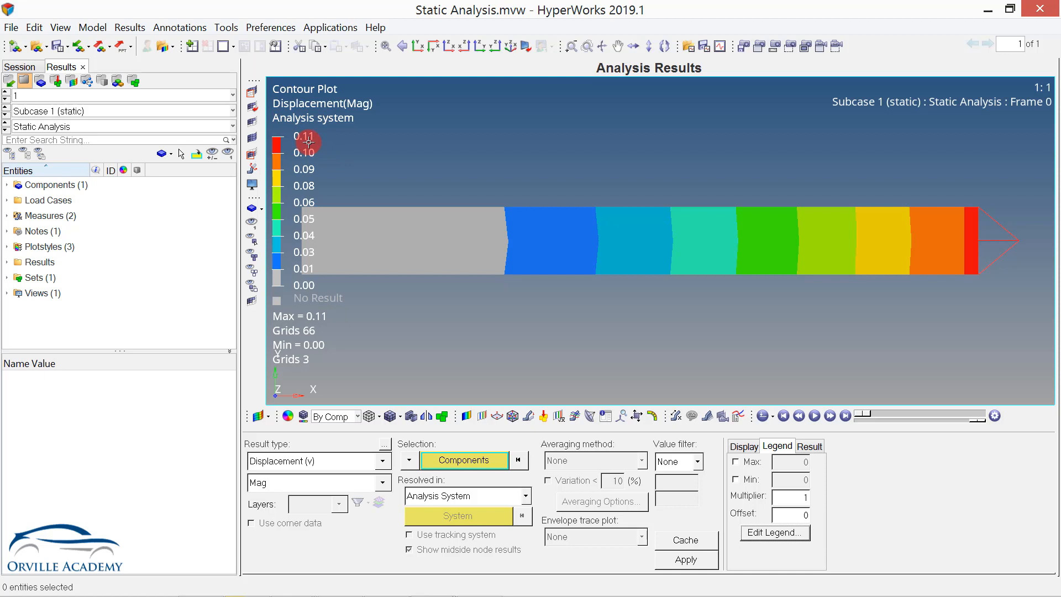
- Contour the vonMises Element Stresses (2D & 3D) with the Max layer on the displayed components
click(332, 461)
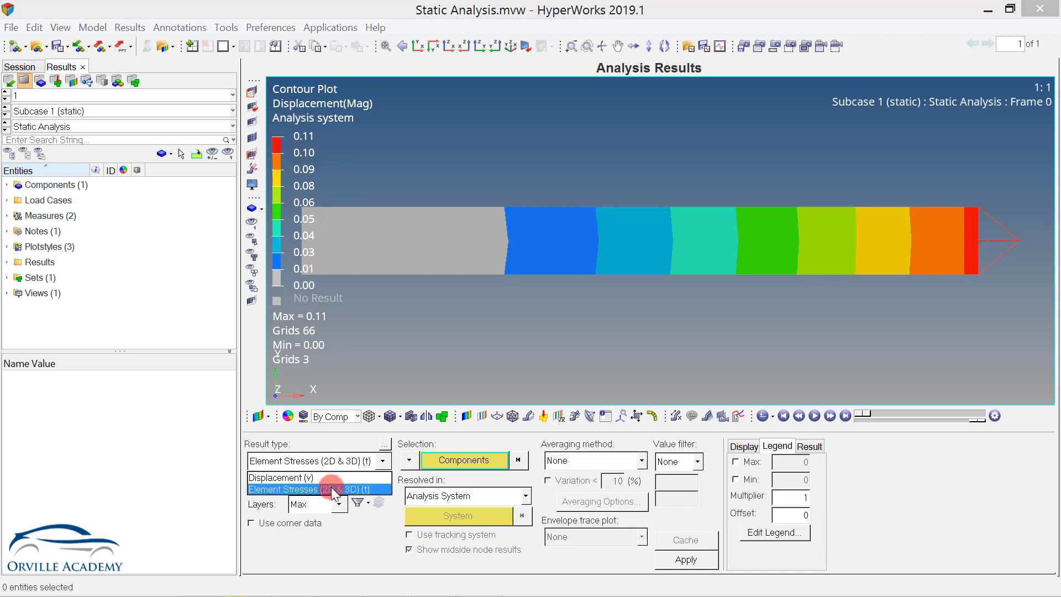
click(331, 489)
click(463, 462)
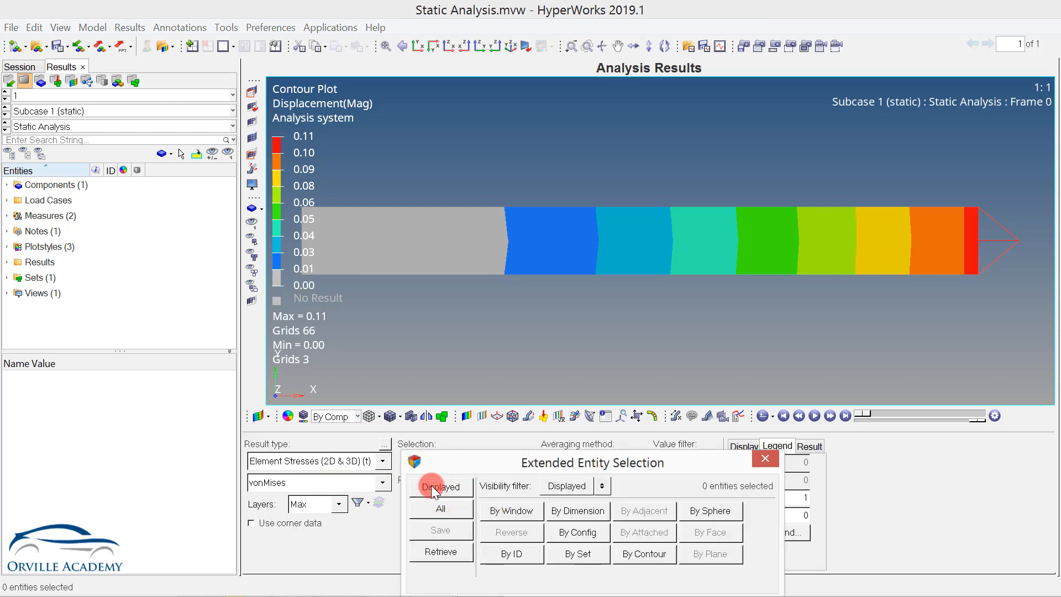
click(464, 484)
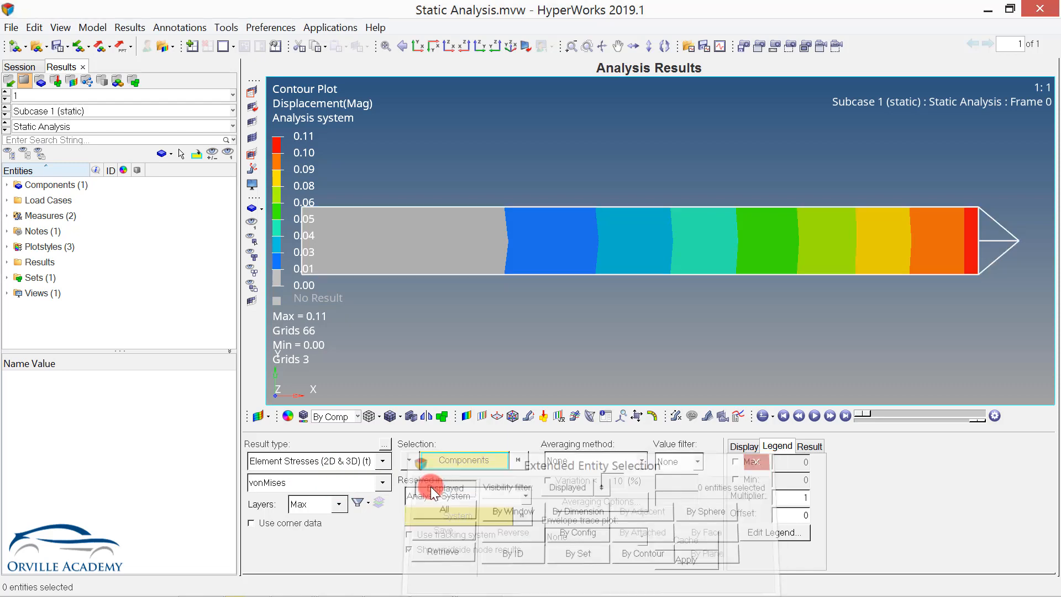
click(685, 560)
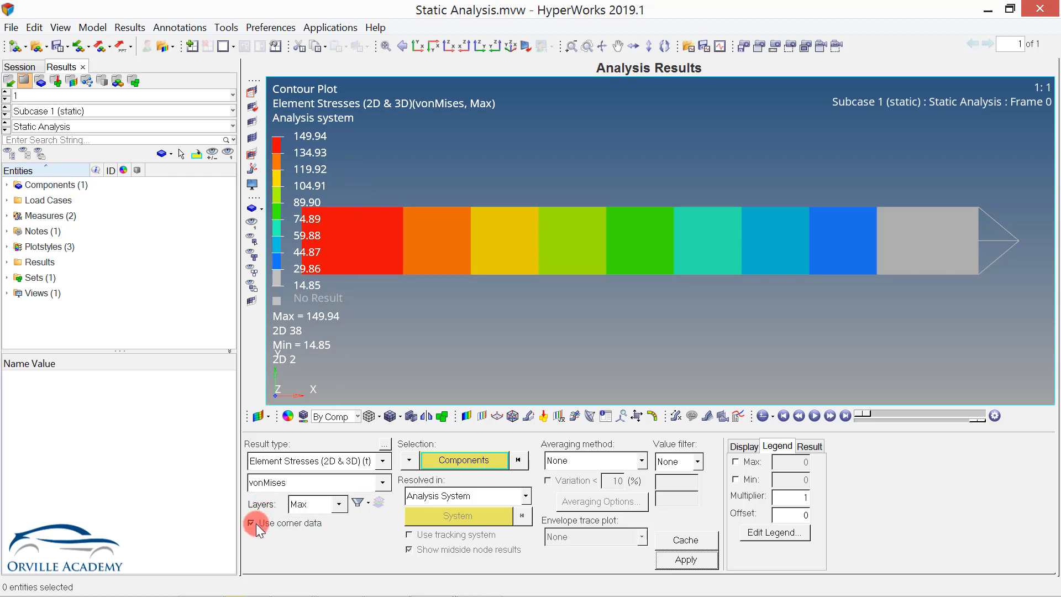
- Replot the vonMises stress contour on the displayed components with corner data, and reapply it with the Simple averaging method
click(459, 466)
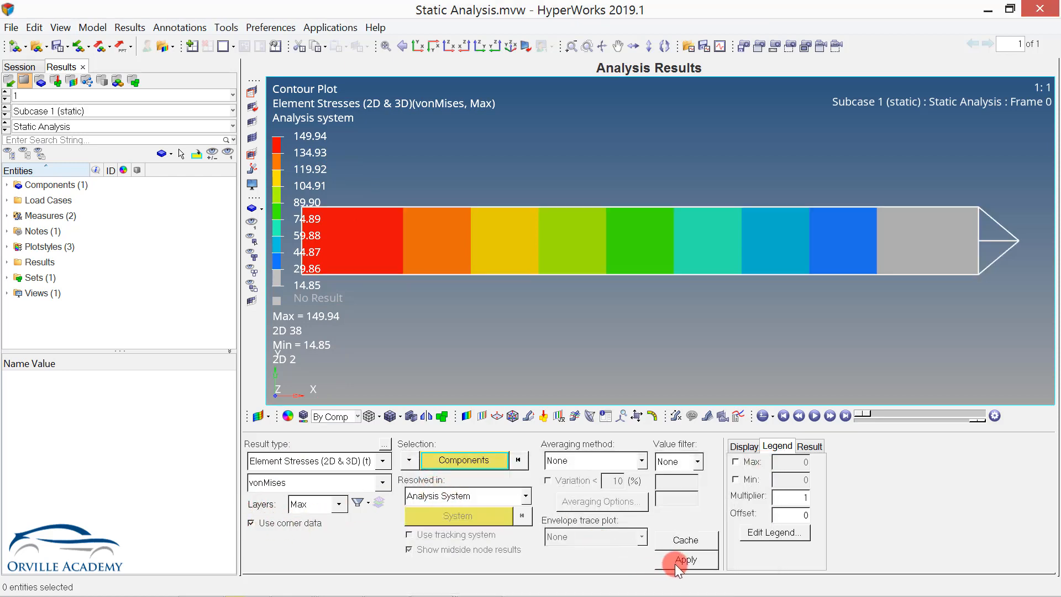
click(676, 563)
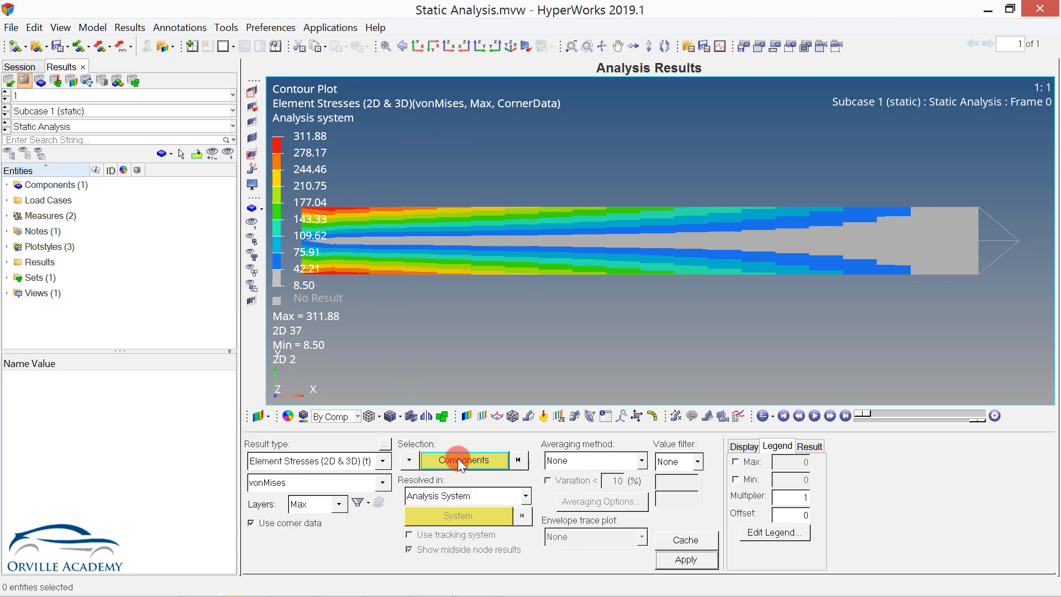
click(429, 464)
click(438, 487)
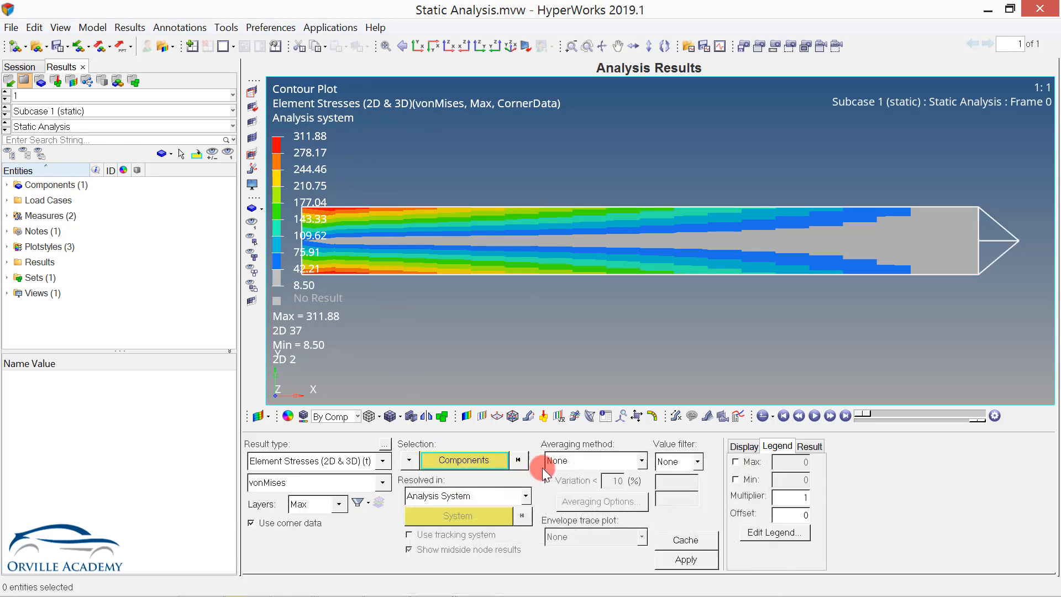
click(581, 460)
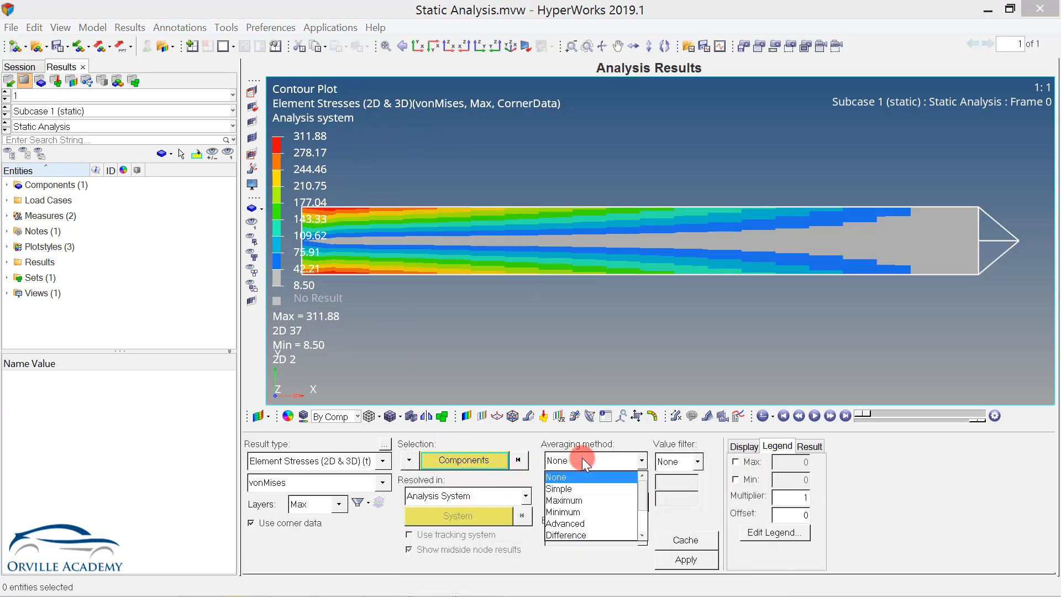
click(569, 488)
click(666, 558)
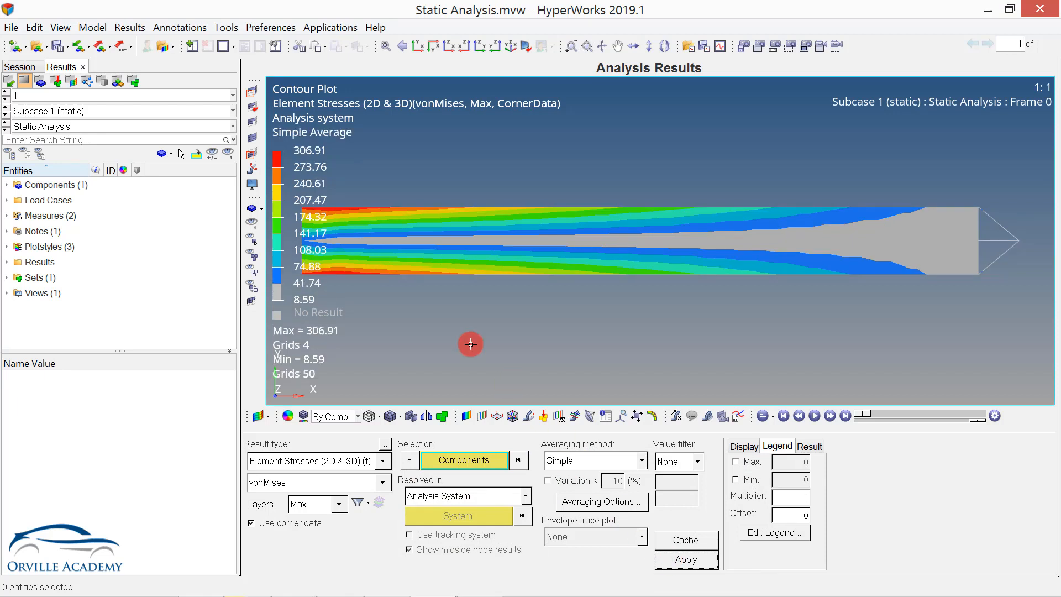